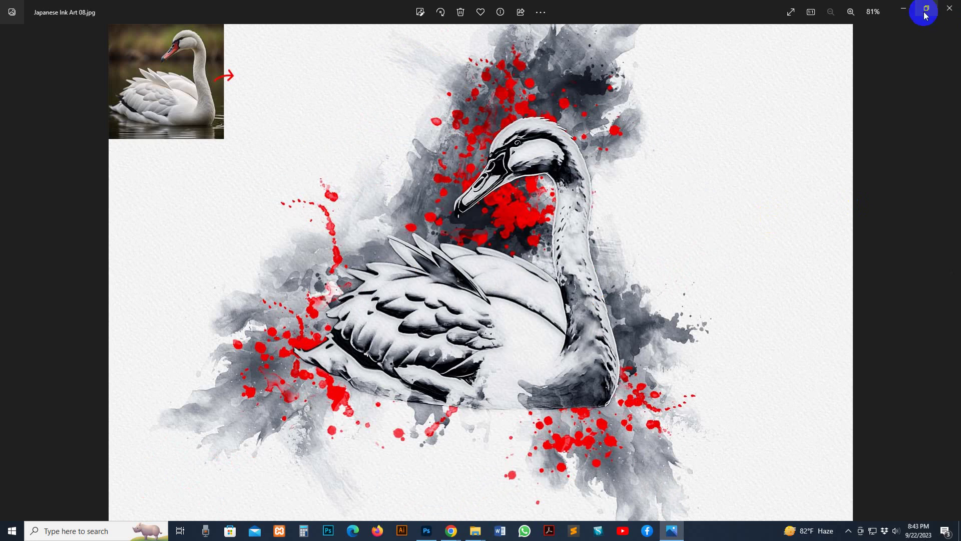
Step: Close the image preview, open the "Main file Japanese Ink Art" folder, and look over the supplied brush, help and action files
left_click(946, 12)
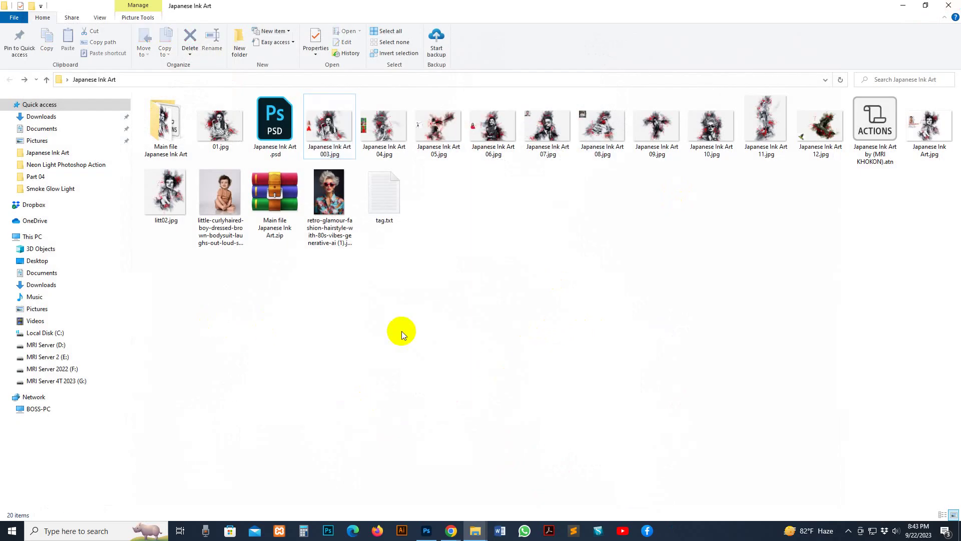
double_click(181, 134)
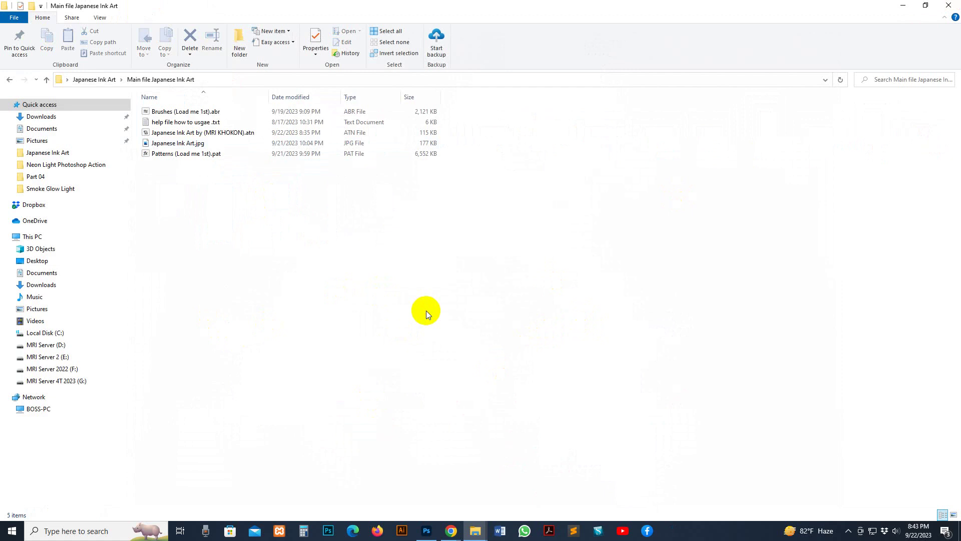
left_click(188, 112)
left_click(190, 122)
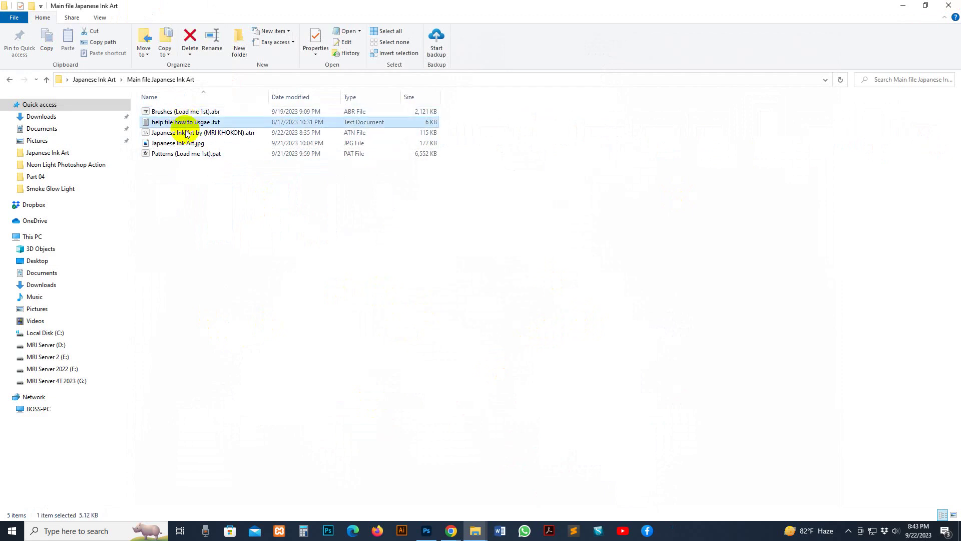
left_click(186, 132)
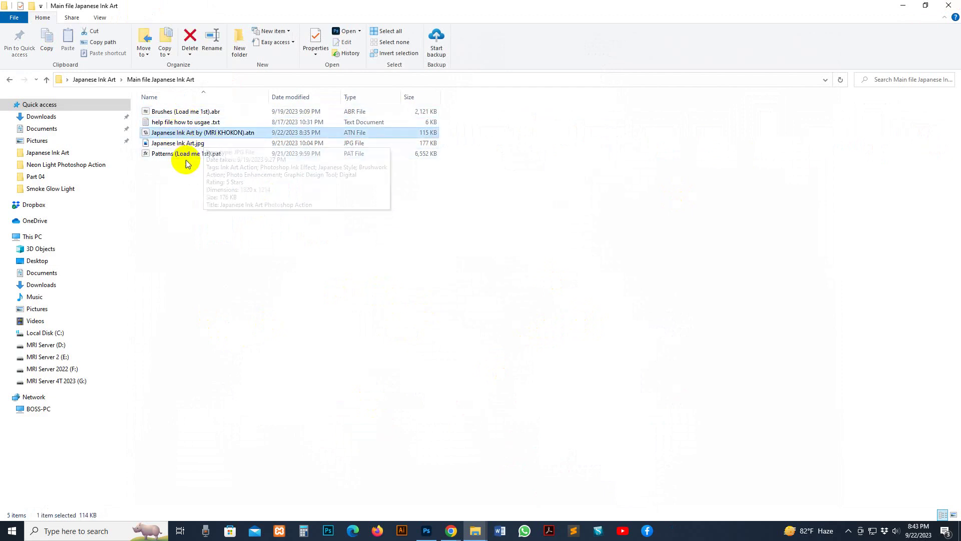
Step: Open "help file how to usgae .txt", widen its window, and read the photo size, support and preparation instructions
double_click(168, 123)
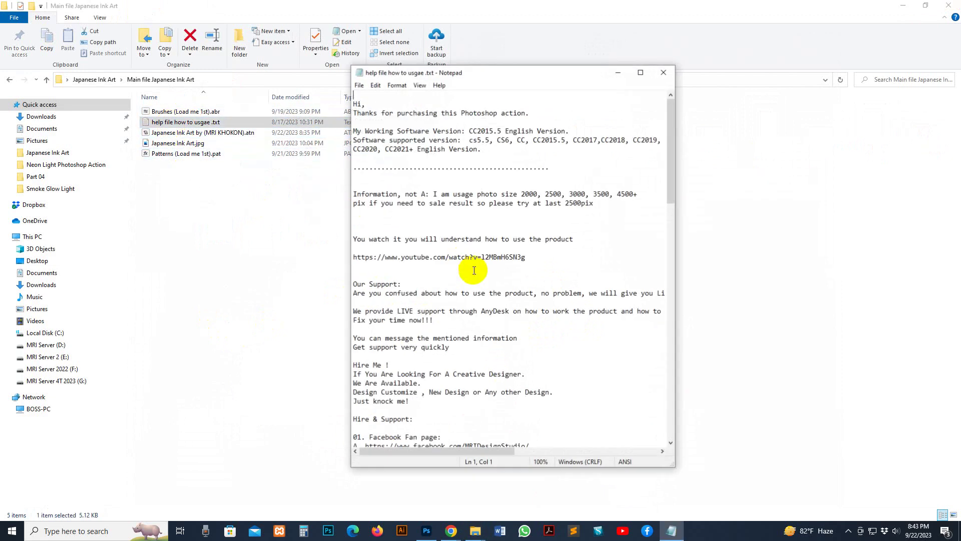
left_click_drag(675, 245, 759, 244)
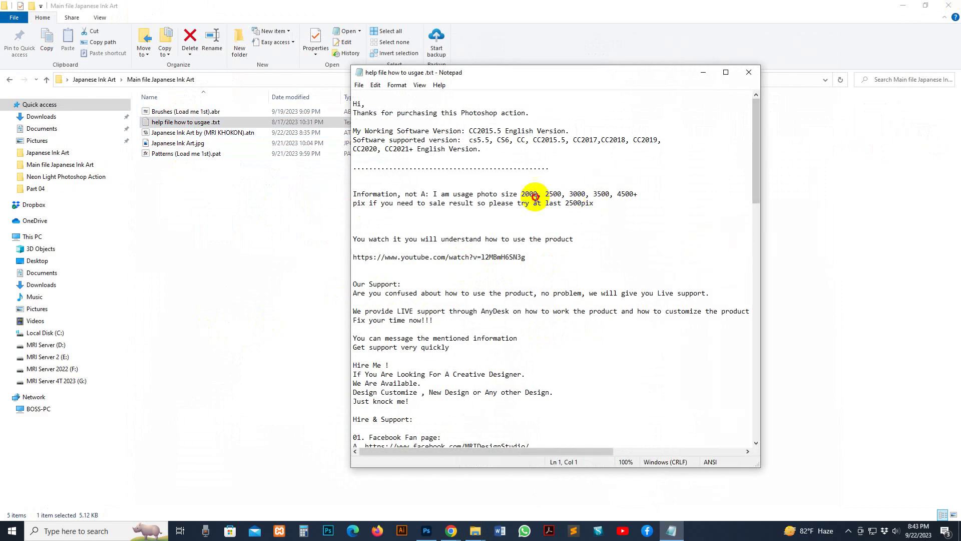
left_click(433, 257)
scroll(434, 284, "down", 8)
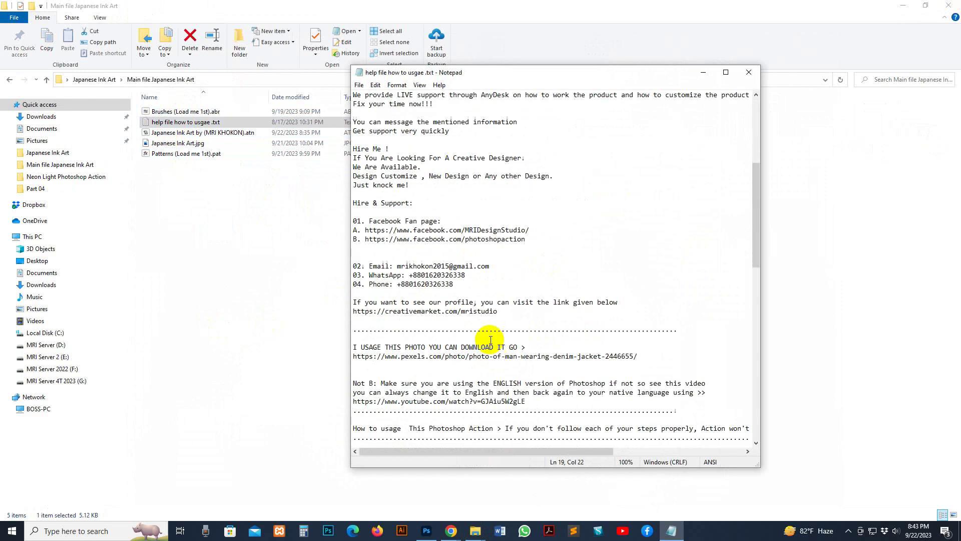
scroll(493, 343, "up", 2)
left_click_drag(494, 344, 331, 201)
scroll(534, 316, "down", 12)
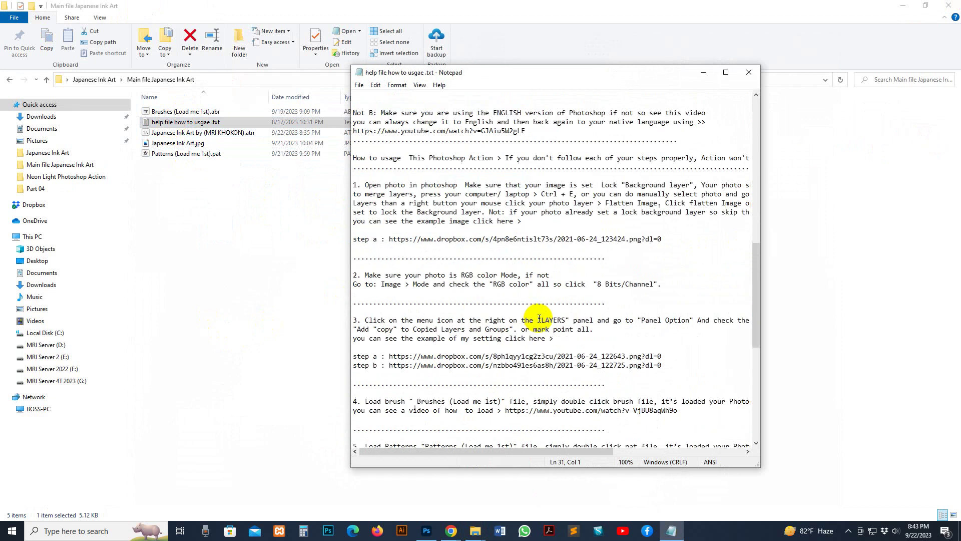
scroll(531, 369, "down", 6)
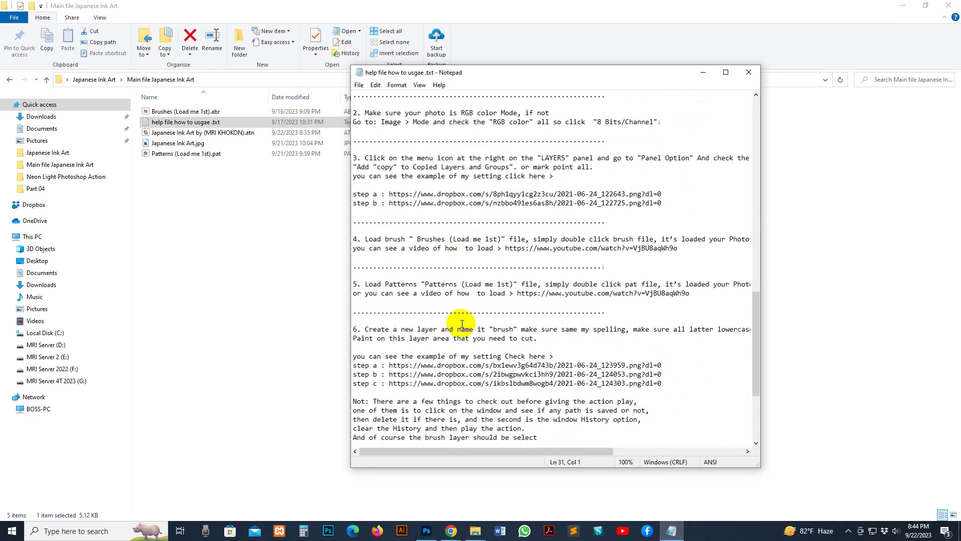
Step: Read the help file's instruction on naming the new layer "brush", highlight that name, and close the file
scroll(461, 323, "down", 2)
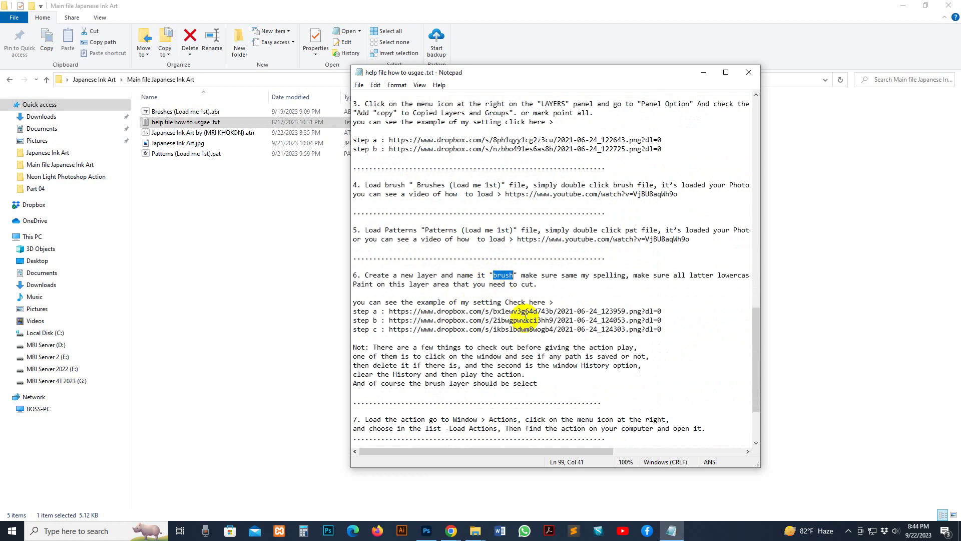
left_click(525, 320)
left_click_drag(514, 275, 489, 275)
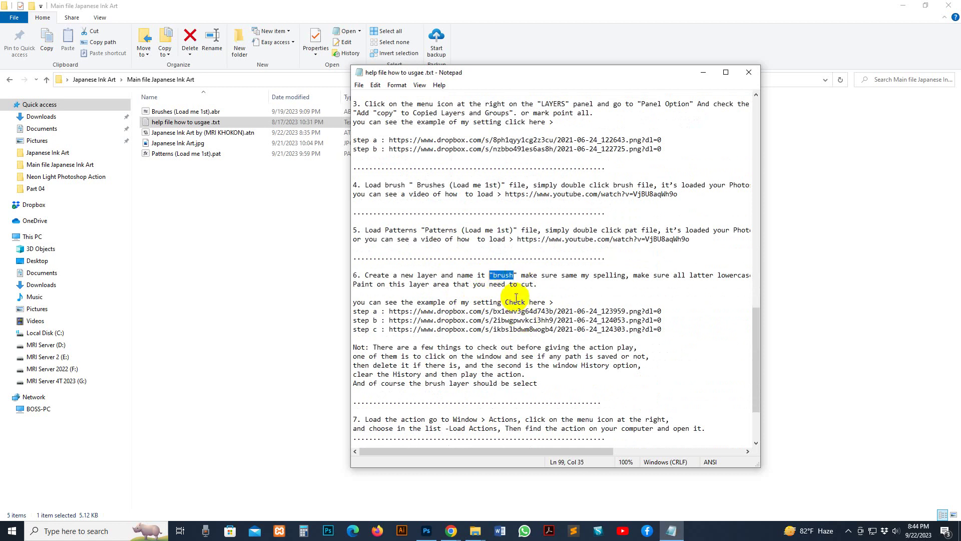
left_click(745, 73)
left_click(400, 297)
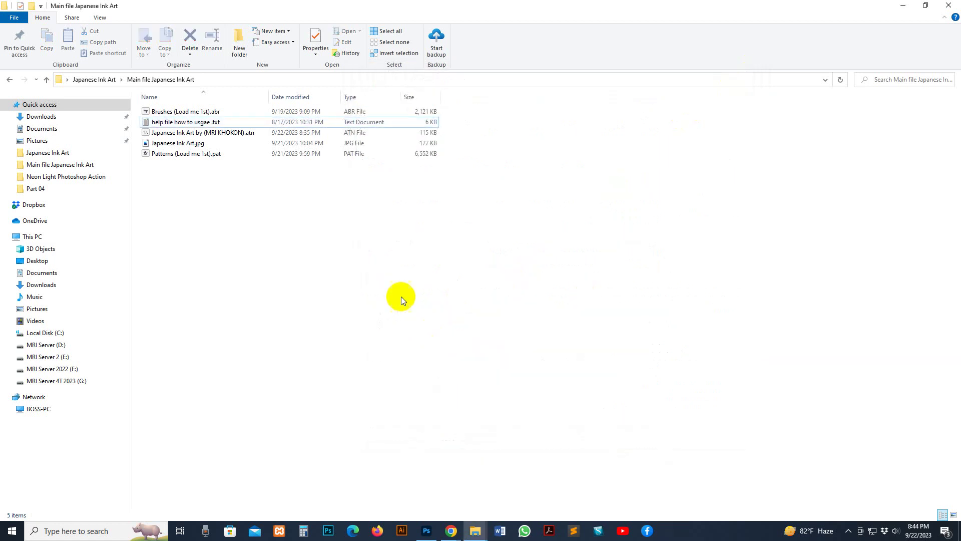
Step: Switch to Photoshop, show the Brushes panel, and move it clear of the other panels with its options opened
left_click(154, 113)
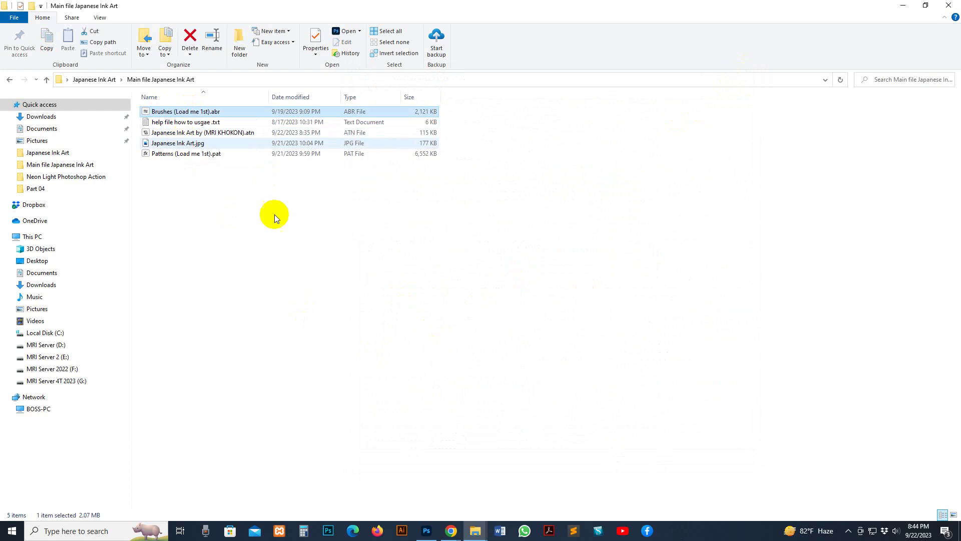
left_click(434, 529)
left_click(218, 5)
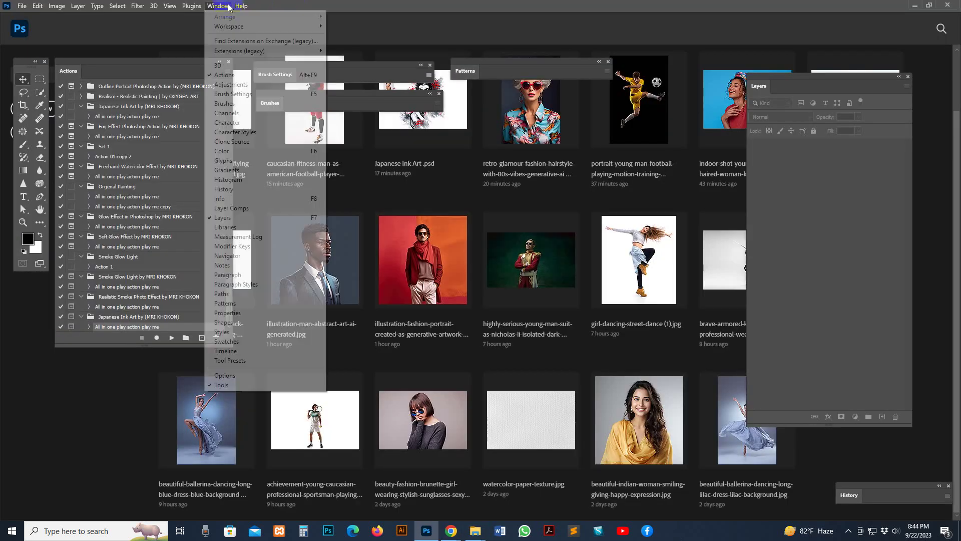
left_click(238, 103)
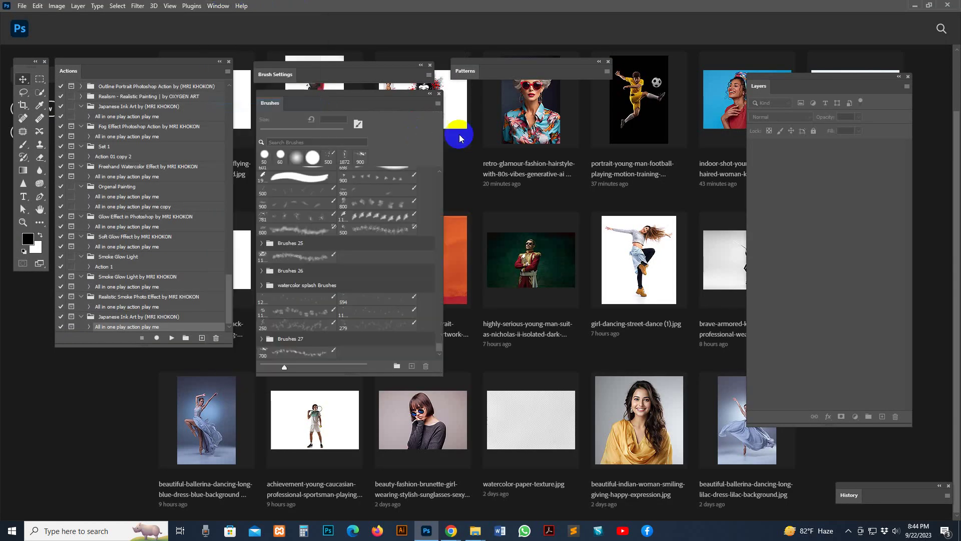
left_click_drag(369, 100, 635, 110)
left_click(666, 101)
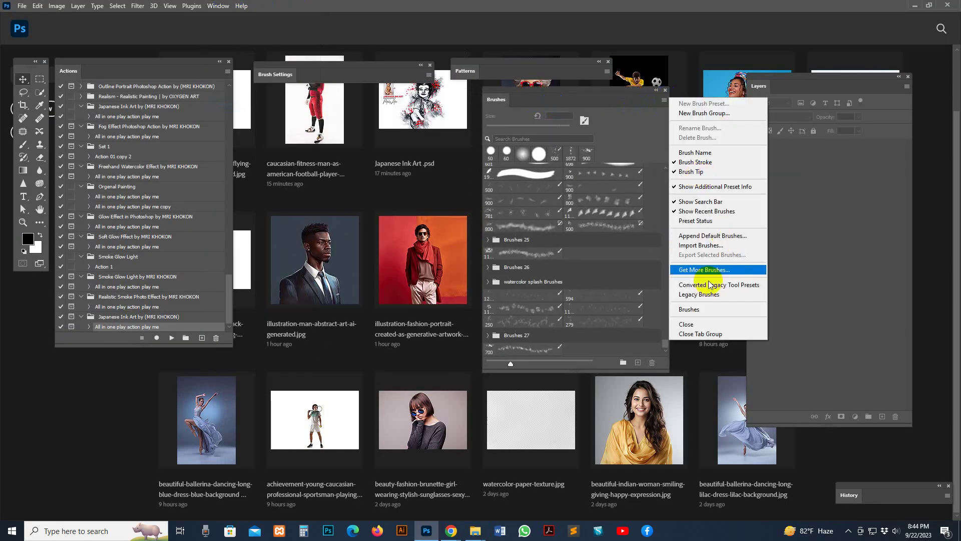
Step: Import "Brushes (Load me 1st).abr" from the "Main file Japanese Ink Art" folder and close the Brushes panel
left_click(697, 246)
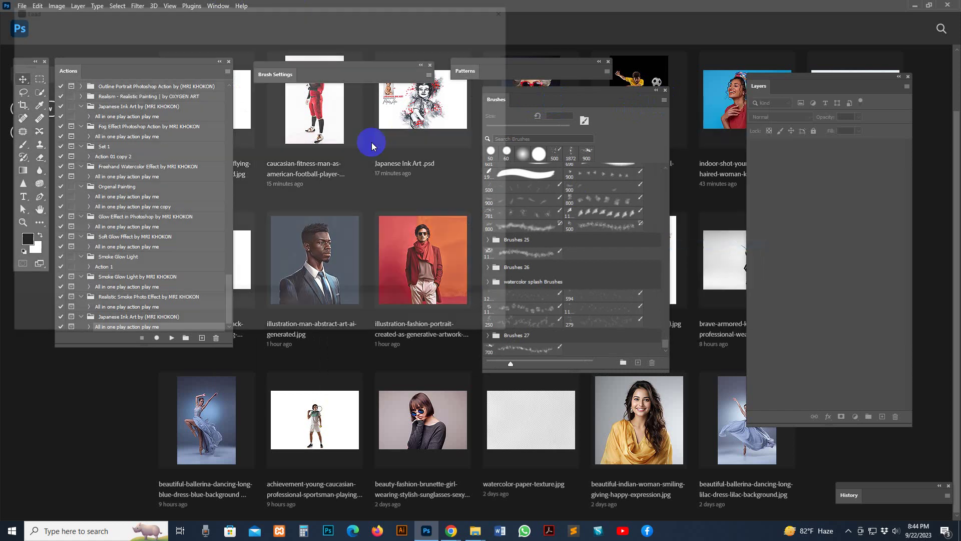
left_click_drag(284, 12, 363, 18)
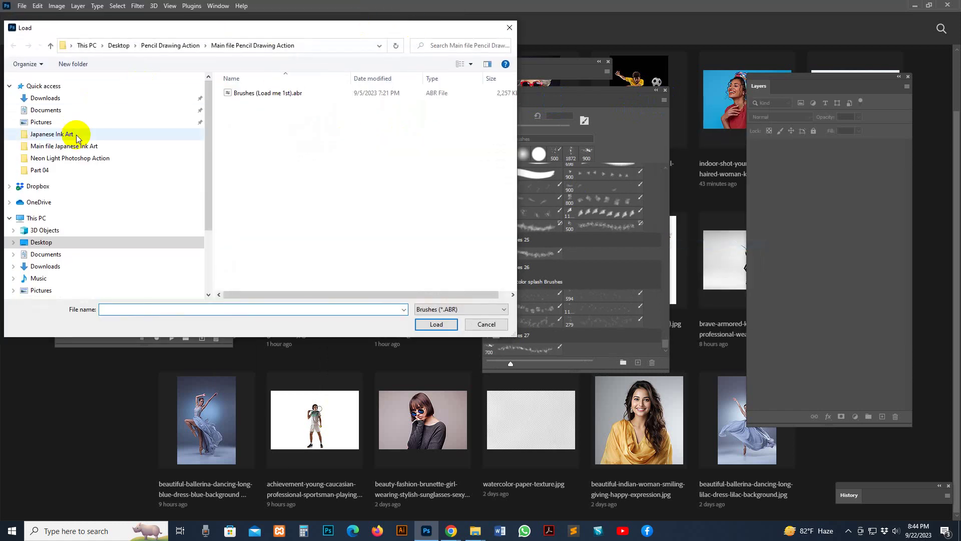
left_click(70, 133)
double_click(243, 105)
left_click(247, 95)
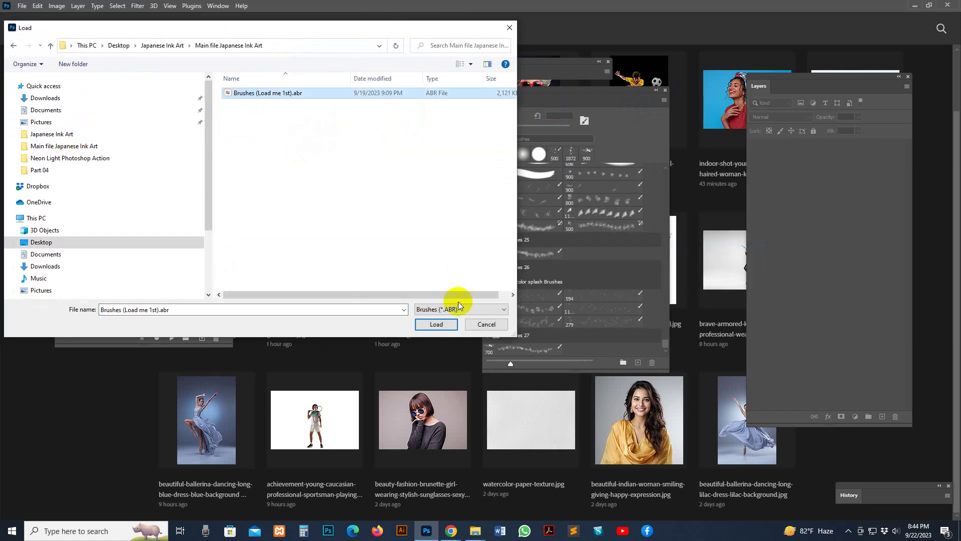
left_click(436, 324)
left_click(665, 90)
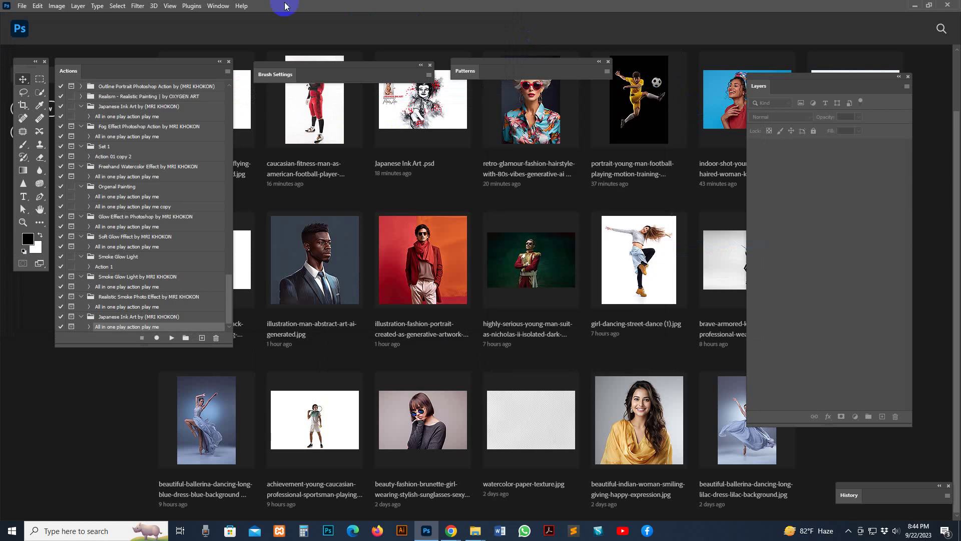
Step: Show the Patterns panel and choose "Patterns (Load me 1st).pat" in the "Main file Japanese Ink Art" folder for import
left_click(218, 6)
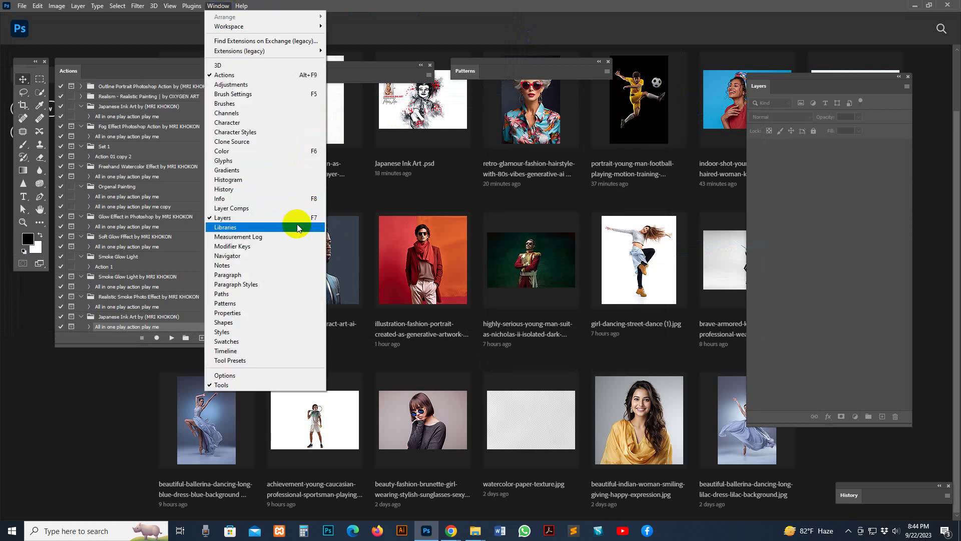
left_click(226, 304)
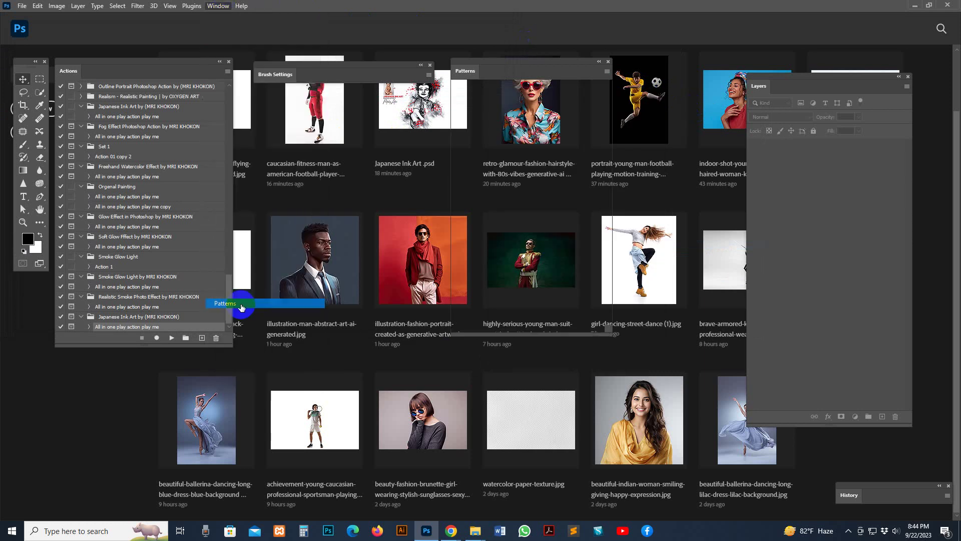
left_click(606, 73)
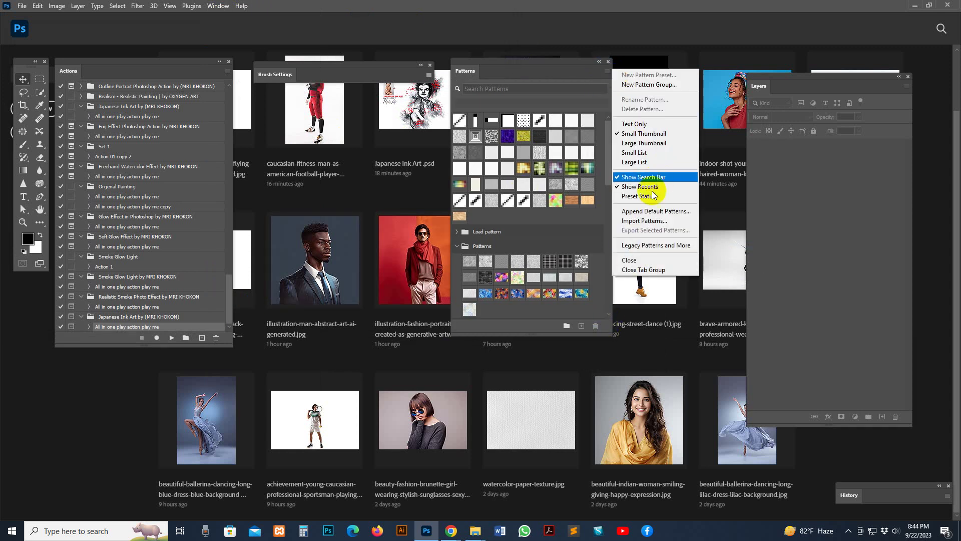
left_click(644, 220)
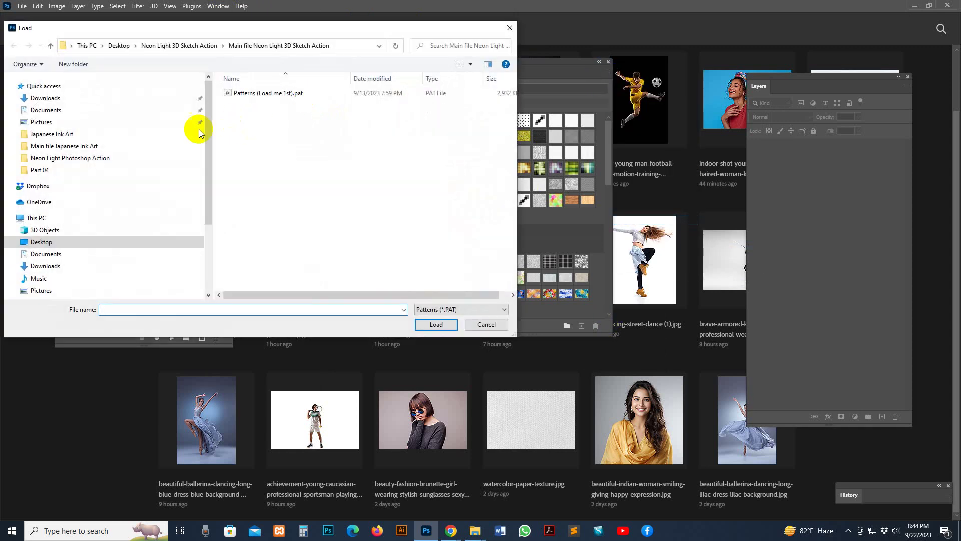
left_click(100, 134)
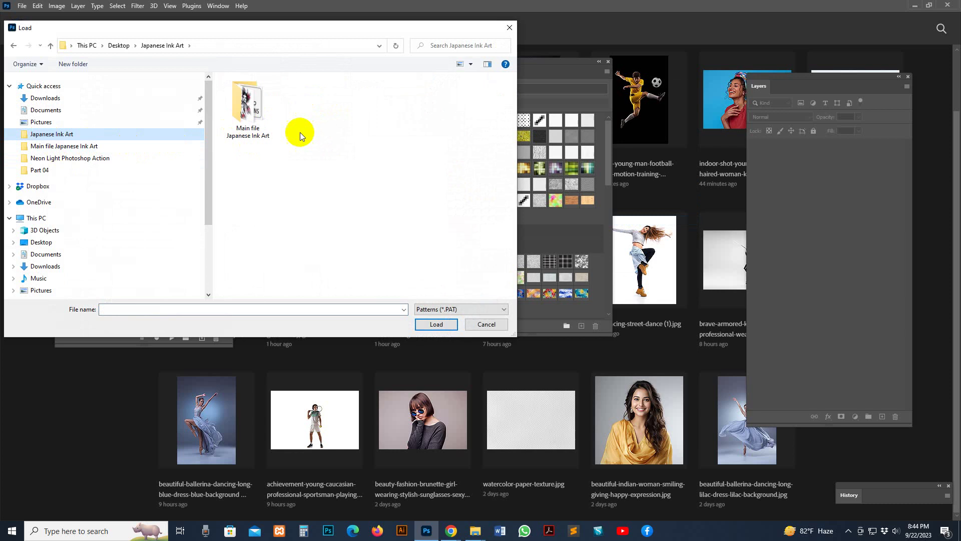
double_click(257, 138)
left_click(239, 95)
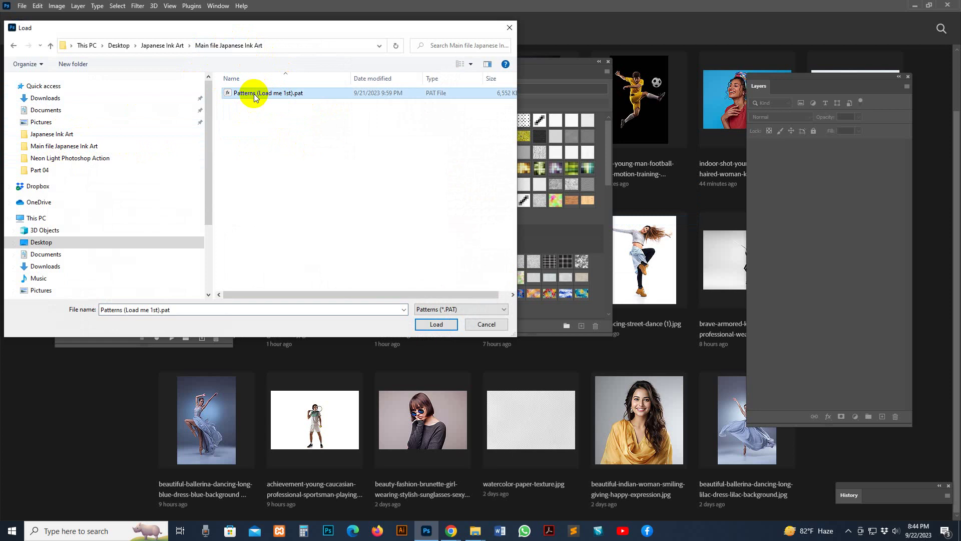
Step: Switch to the "Main file Japanese Ink Art" folder in File Explorer and display its files as medium icons
mouse_move(475, 529)
left_click(526, 486)
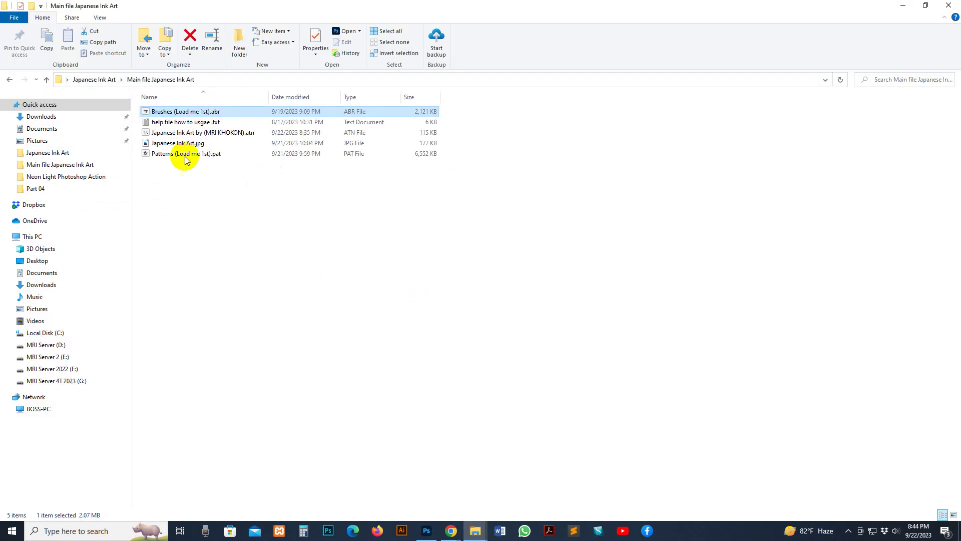
left_click(172, 158)
right_click(317, 269)
mouse_move(350, 276)
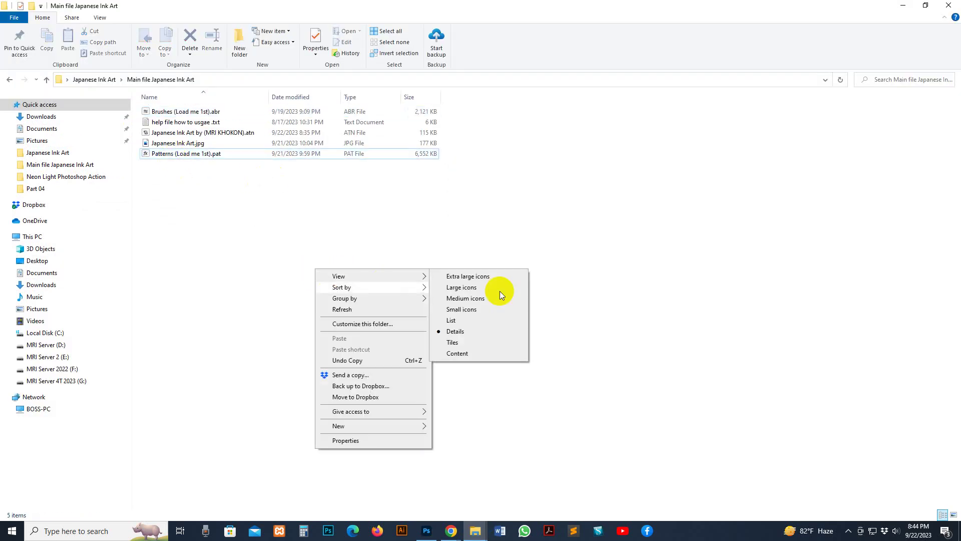
left_click(465, 298)
left_click(315, 111)
Step: Return to Photoshop, load the selected pattern file, and close the Patterns panel
left_click(903, 6)
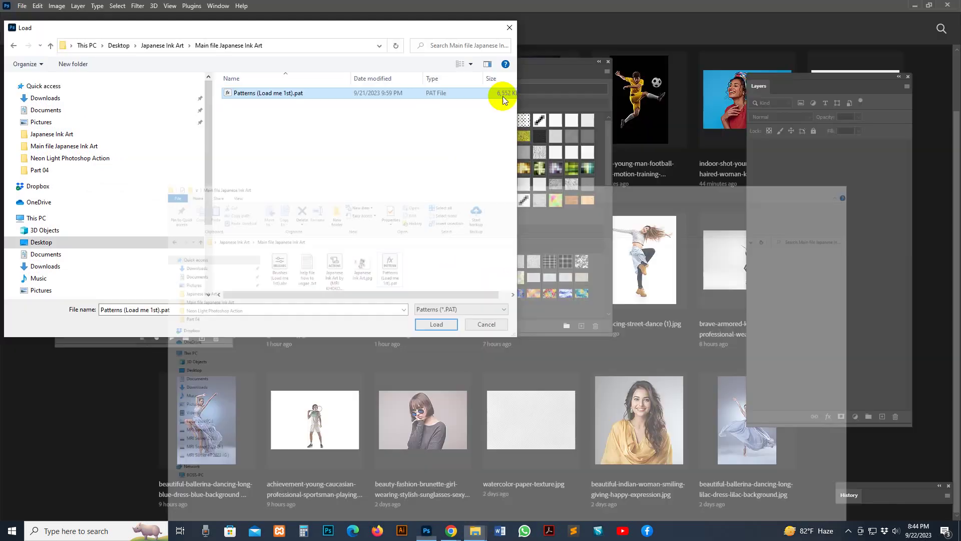
left_click(441, 323)
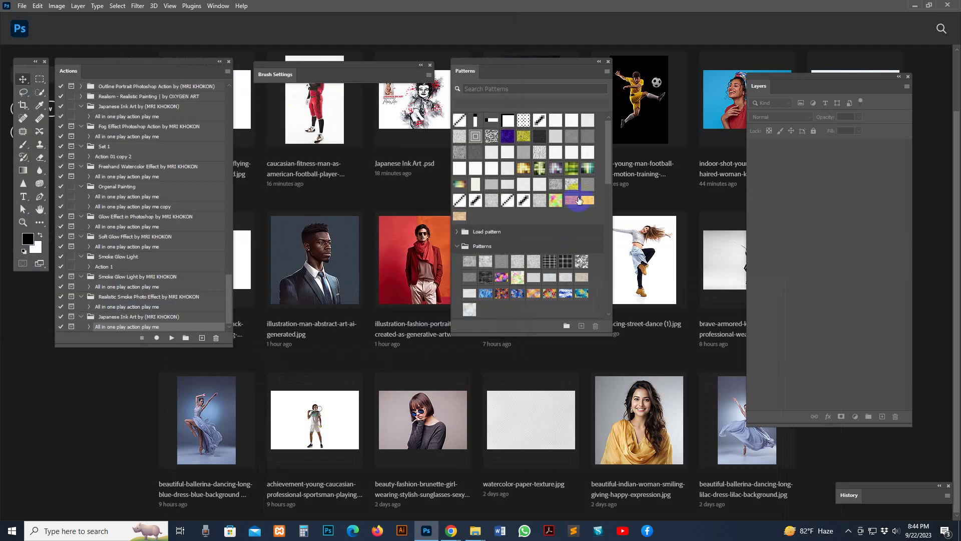
left_click(608, 61)
Step: Hide and reshow the Actions panel, reposition it slightly, and close the Brush Settings panel
left_click(218, 6)
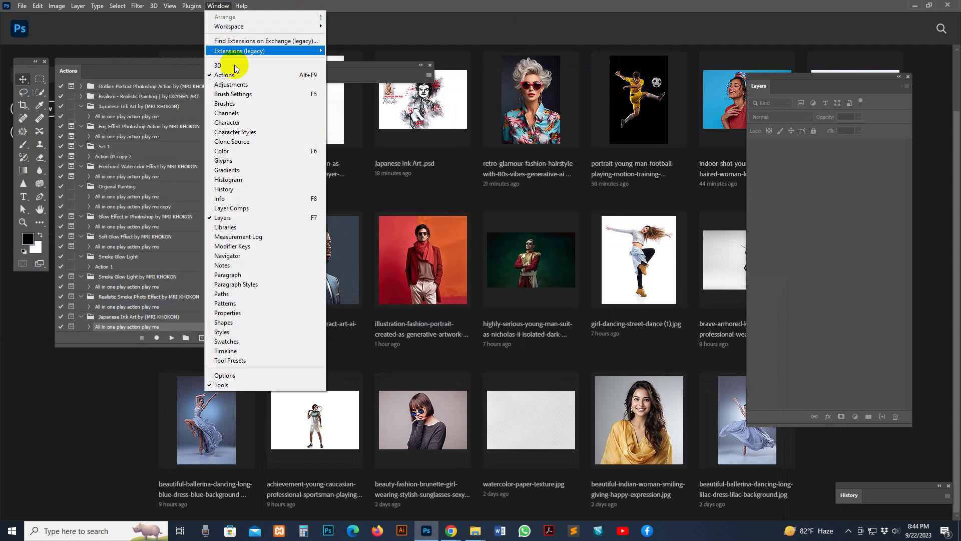
left_click(223, 74)
left_click(218, 5)
left_click(224, 75)
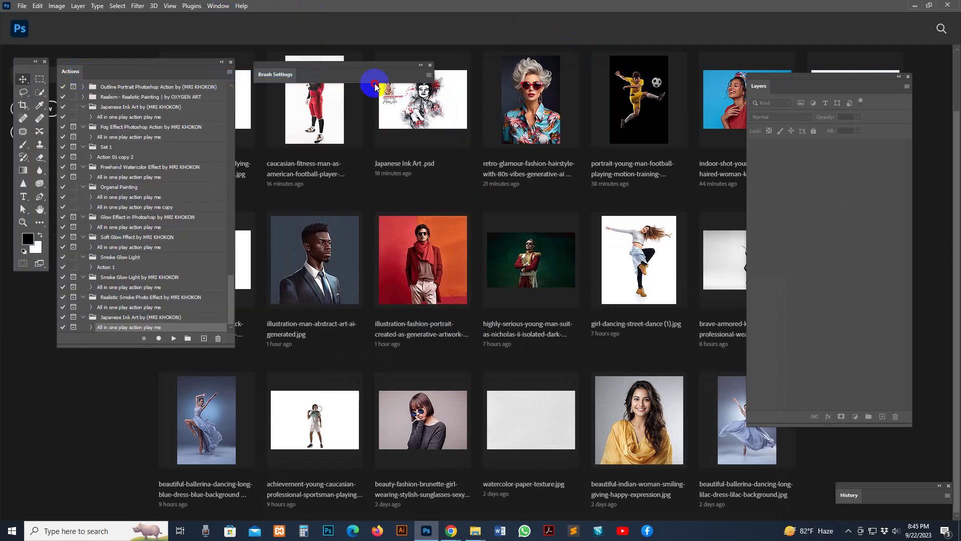
mouse_move(376, 87)
left_mouse_down()
mouse_move(783, 39)
mouse_move(798, 88)
mouse_move(274, 67)
mouse_move(77, 105)
mouse_move(73, 67)
left_mouse_up()
left_click(432, 65)
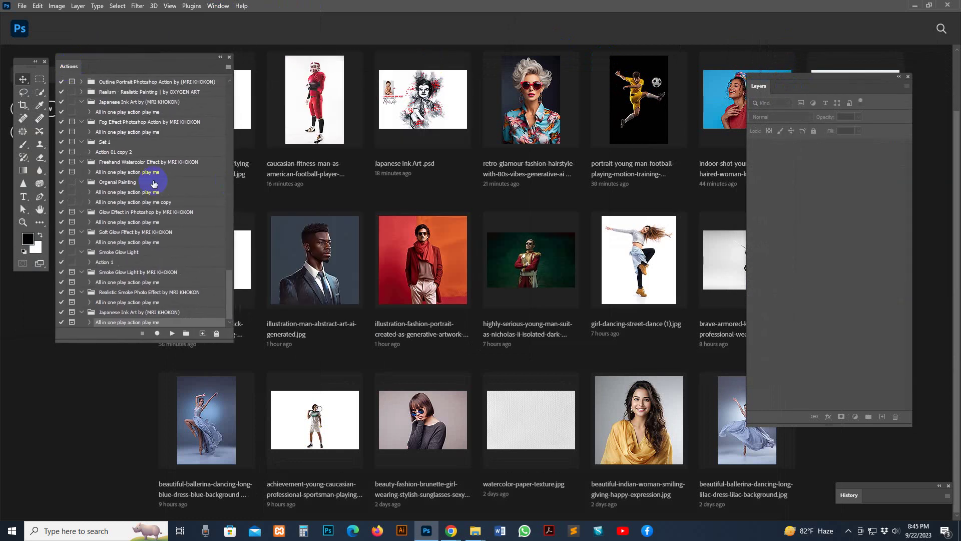
Step: Hide the Layers panel and show it again
left_click(223, 8)
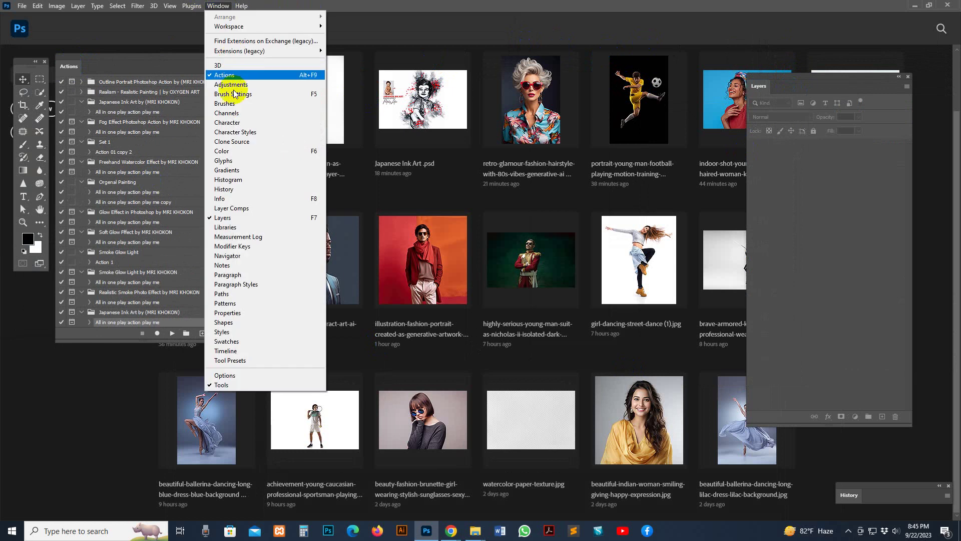
left_click(241, 217)
left_click(220, 7)
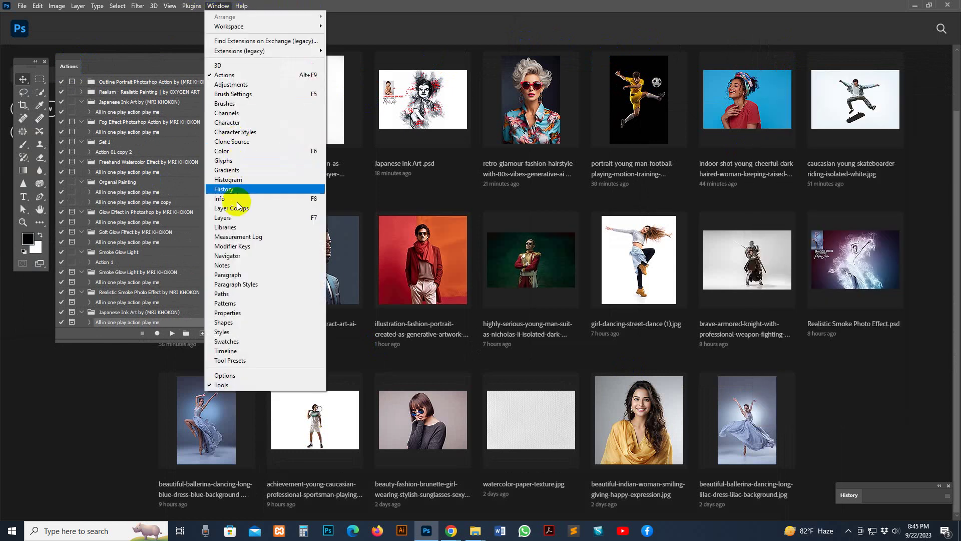
left_click(239, 217)
Step: Load the Japanese Ink Art .atn action file from the "Main file Japanese Ink Art" folder into the Actions panel
left_click(477, 532)
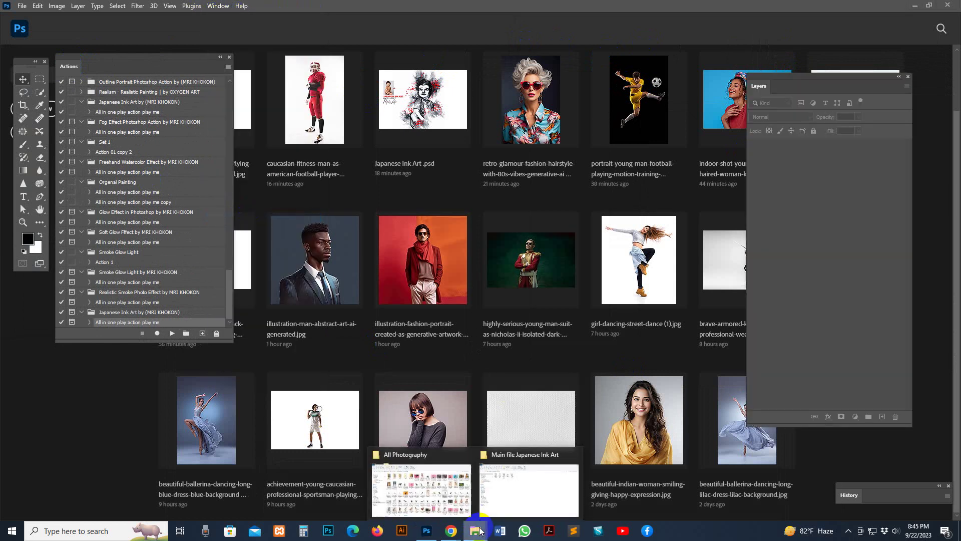
left_click(228, 67)
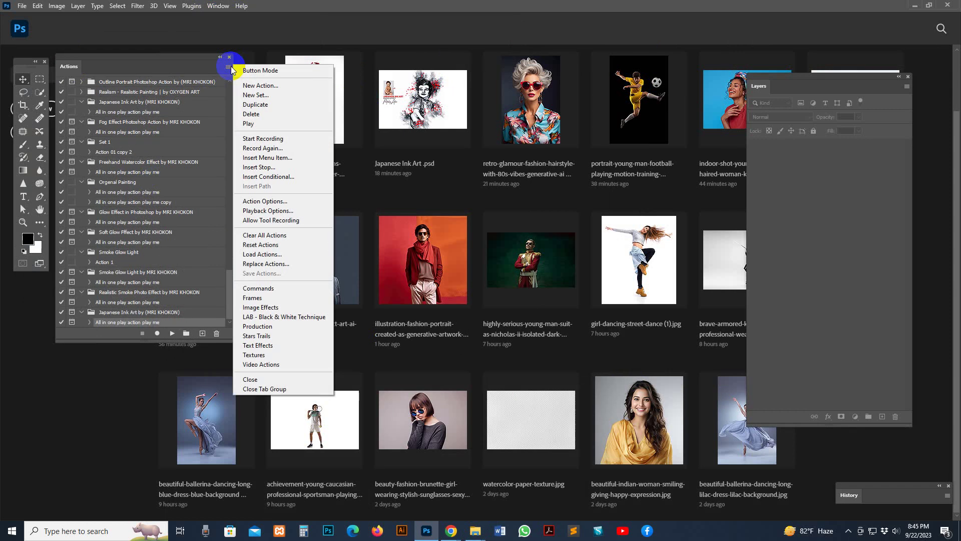
left_click(229, 67)
left_click(228, 67)
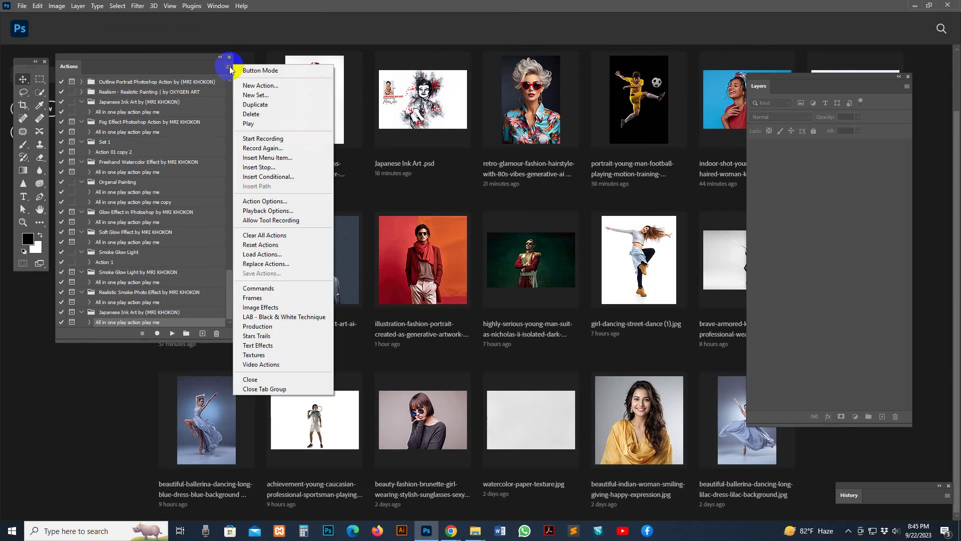
left_click(274, 254)
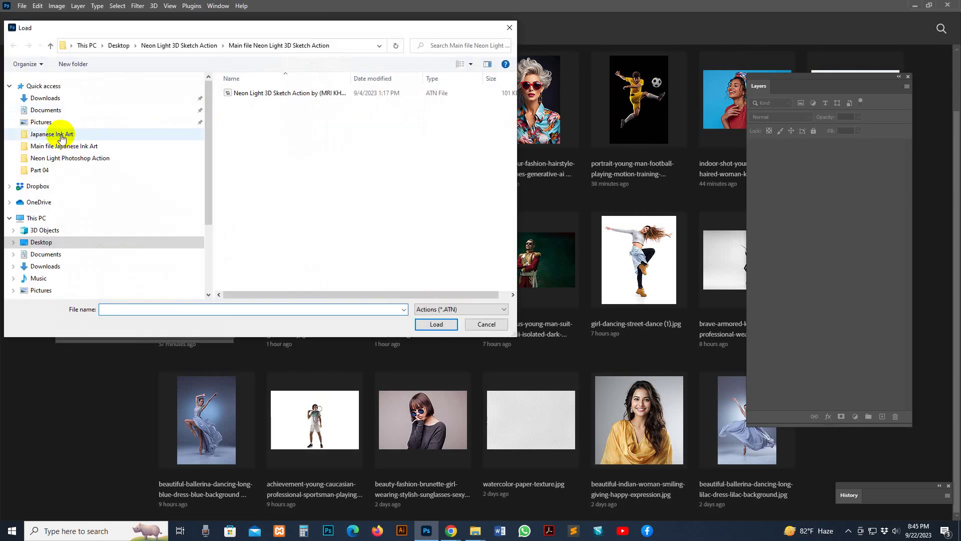
left_click(60, 134)
double_click(251, 104)
left_click(273, 93)
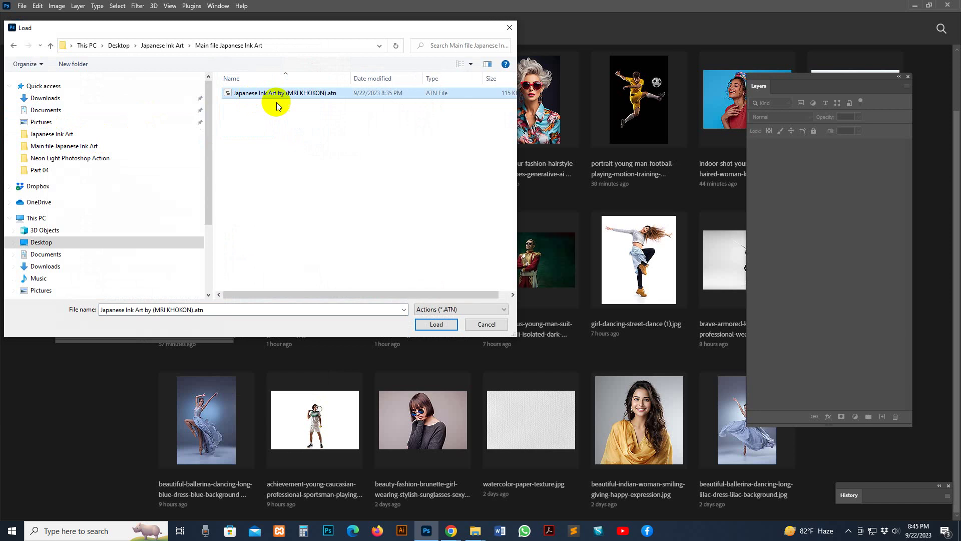
left_click(437, 324)
Step: Select "All in one play action play me" in the newly loaded Japanese Ink Art set at the end of the action list
mouse_move(229, 296)
left_mouse_down()
mouse_move(240, 234)
mouse_move(241, 318)
left_mouse_up()
left_click(181, 314)
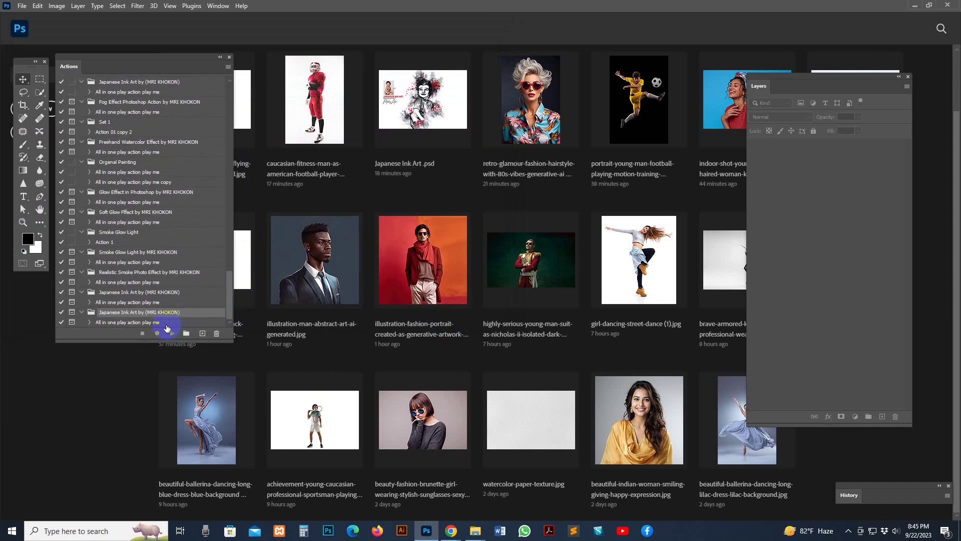
left_click(186, 324)
Step: Switch to File Explorer, go back to the "Japanese Ink Art" folder, and open the little-curlyhaired-boy photo in Photoshop
mouse_move(475, 530)
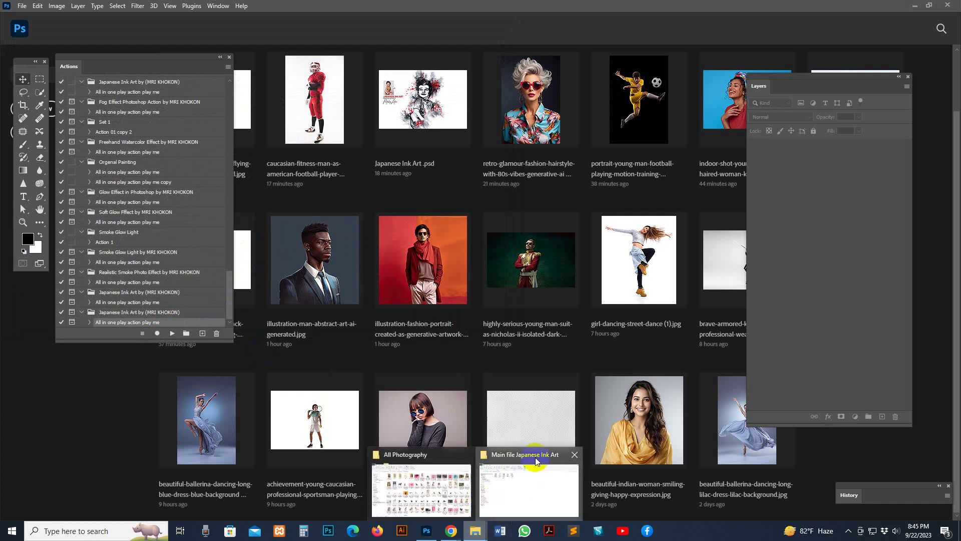
left_click(482, 505)
key("alt+Left")
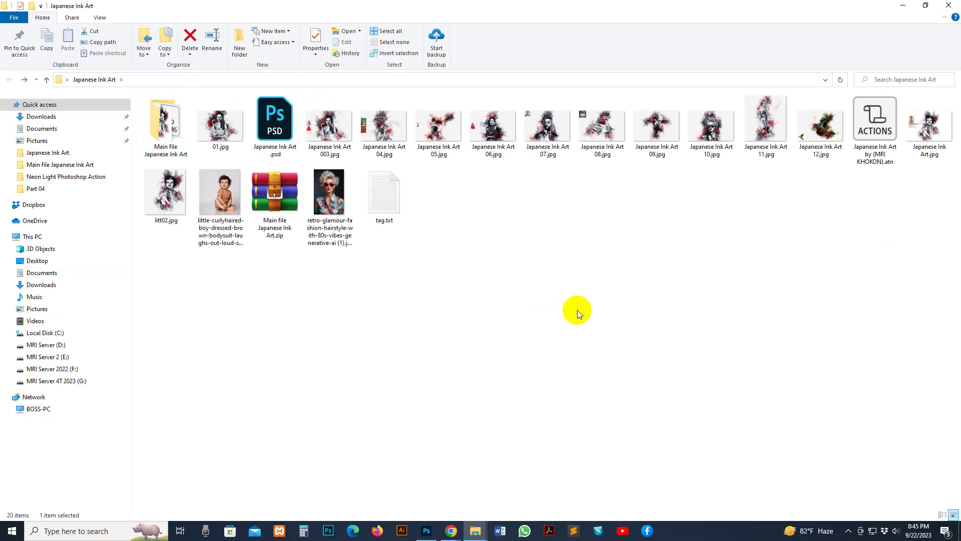
left_click_drag(220, 195, 553, 235)
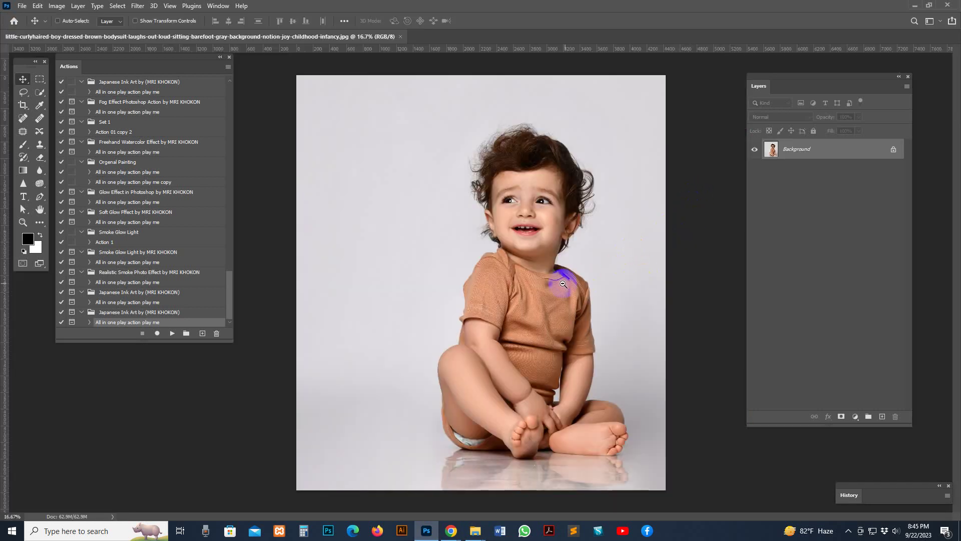
Step: With the Crop tool, extend the crop frame beyond the photo's lower-right corner, then farther above and below it
key("z")
left_click(569, 275, "alt")
left_click(22, 106)
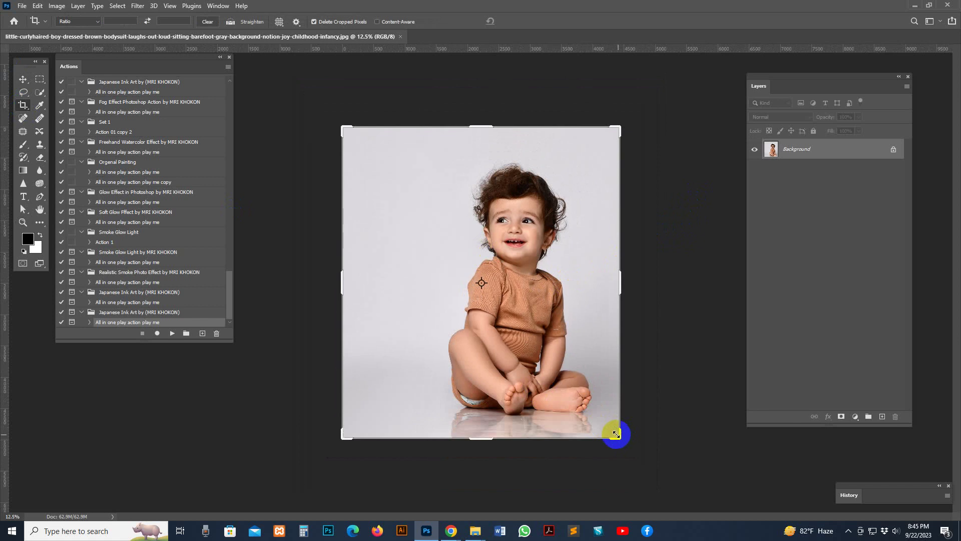
left_click_drag(618, 439, 641, 453)
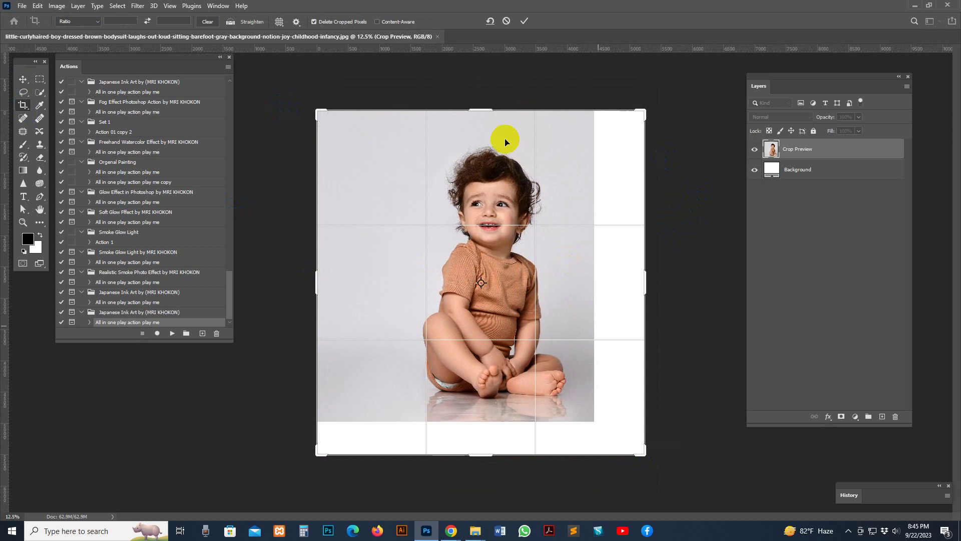
left_click_drag(485, 107, 482, 88)
left_click_drag(485, 463, 484, 481)
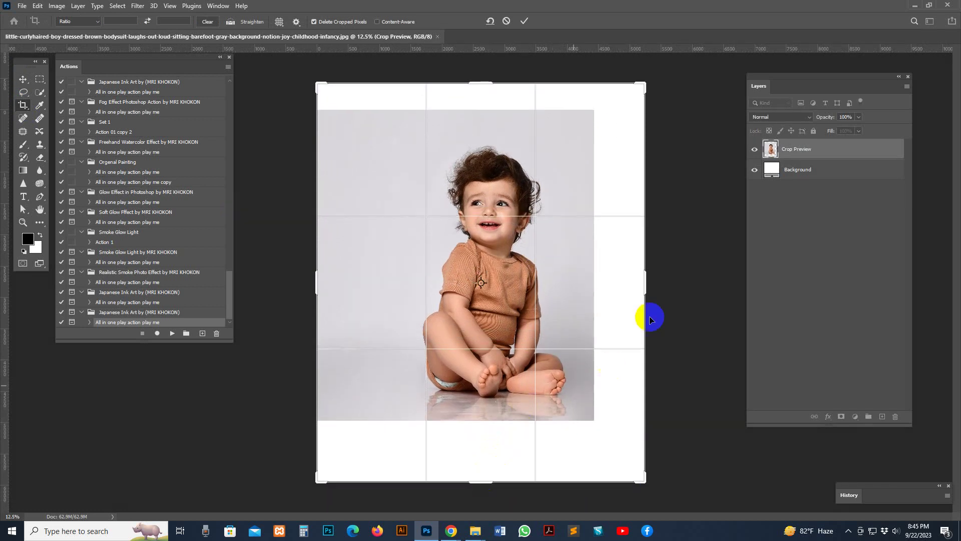
Step: Widen the crop frame on both sides of the photo, pull it in slightly, and apply the enlarged canvas
left_click_drag(644, 283, 645, 285)
left_click_drag(291, 281, 276, 279)
left_click(500, 203)
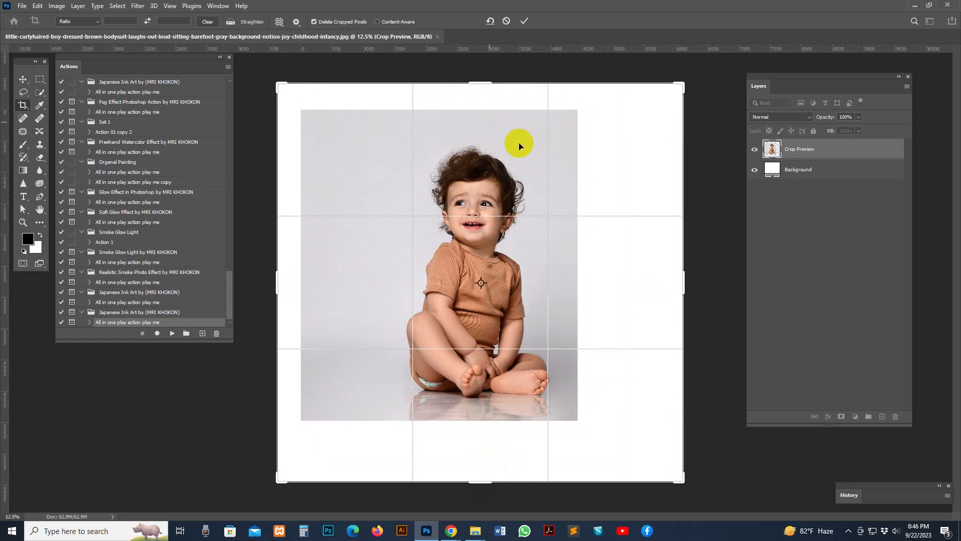
left_click(523, 200)
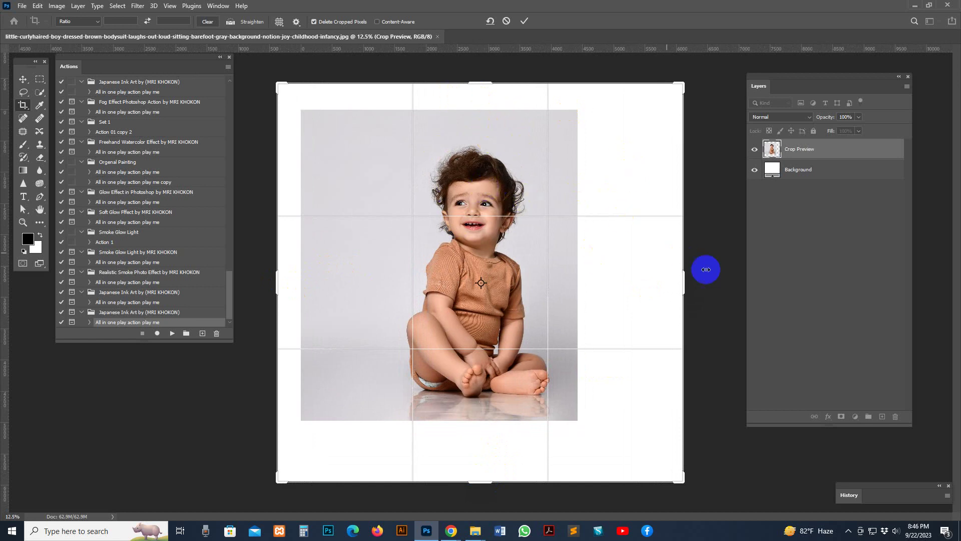
left_click_drag(683, 283, 671, 281)
left_click(119, 122)
left_click(25, 82)
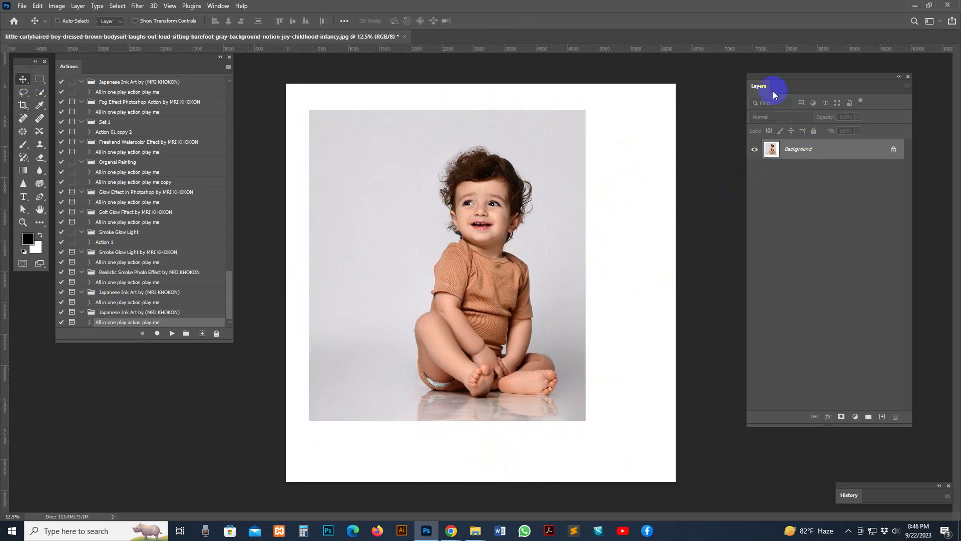
Step: Convert the Background into a regular layer named Layer 0, then flatten the image back to a Background layer
left_click_drag(773, 91, 743, 85)
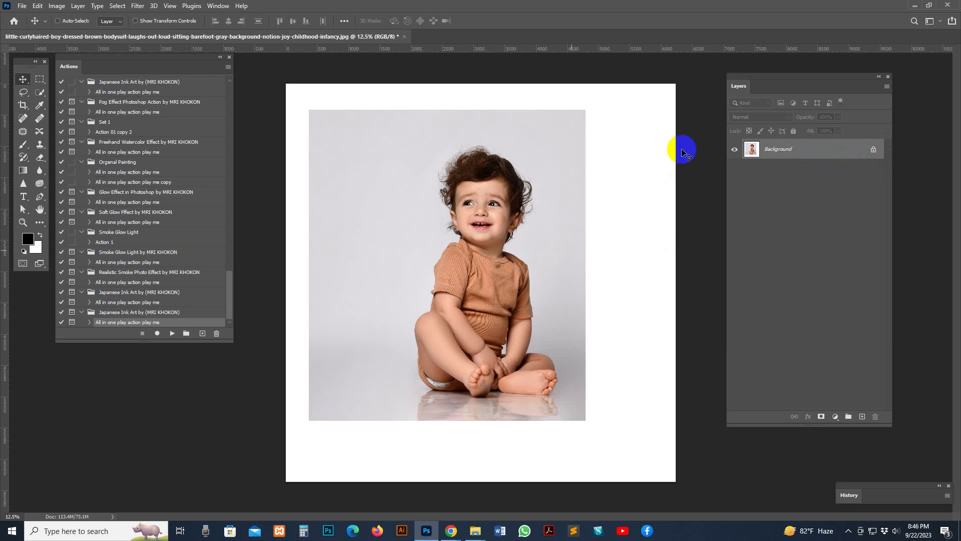
double_click(801, 149)
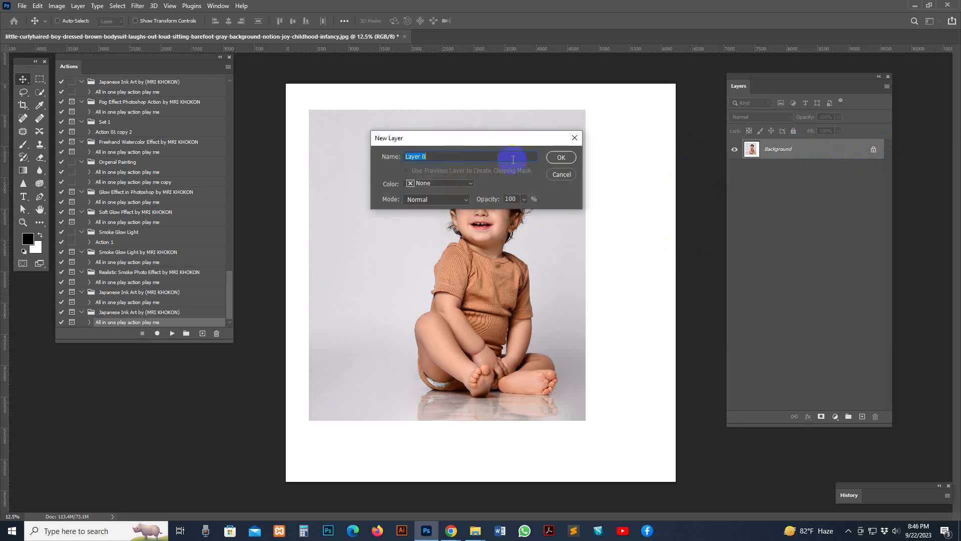
left_click(562, 158)
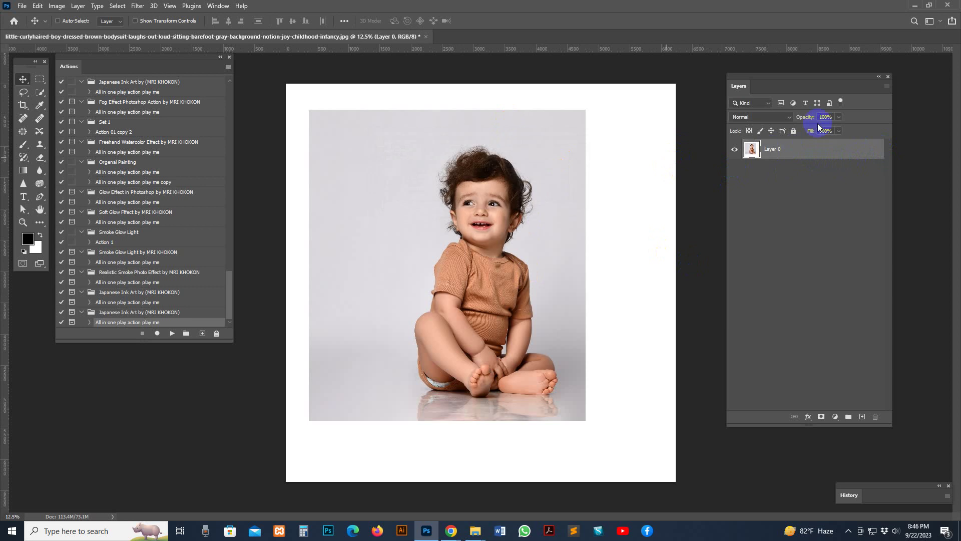
right_click(825, 150)
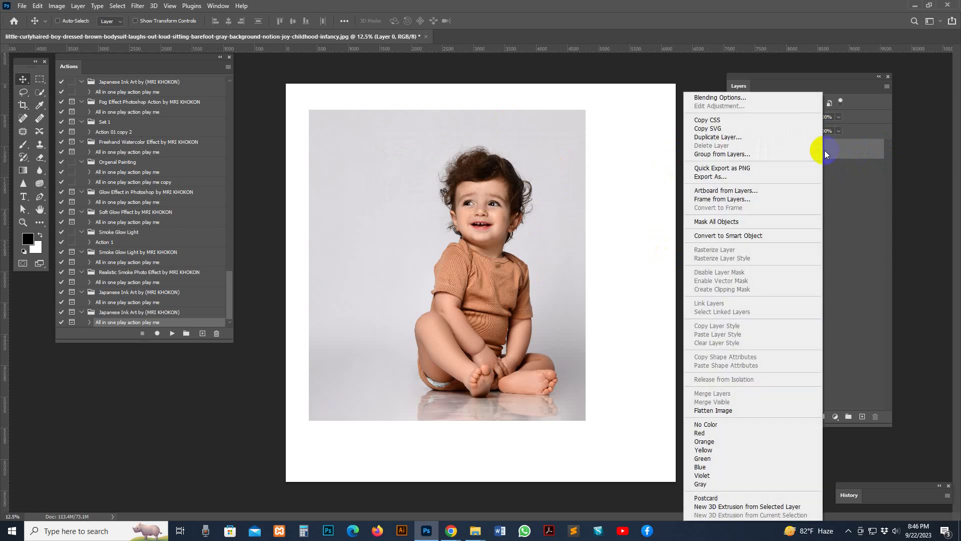
left_click(701, 406)
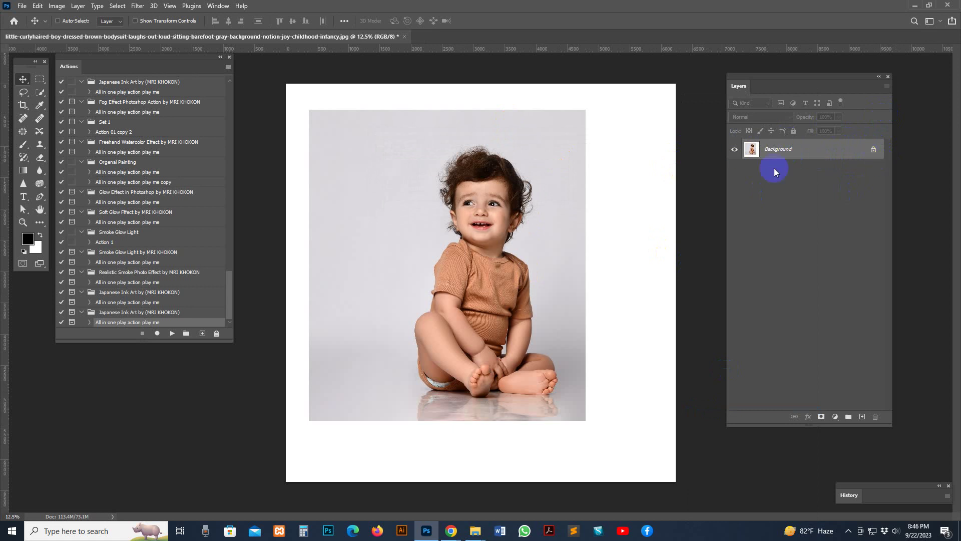
Step: Review the Layers Panel Options for default masks, expanding new effects, and adding "copy" to copied layers, then accept them
left_click(884, 88)
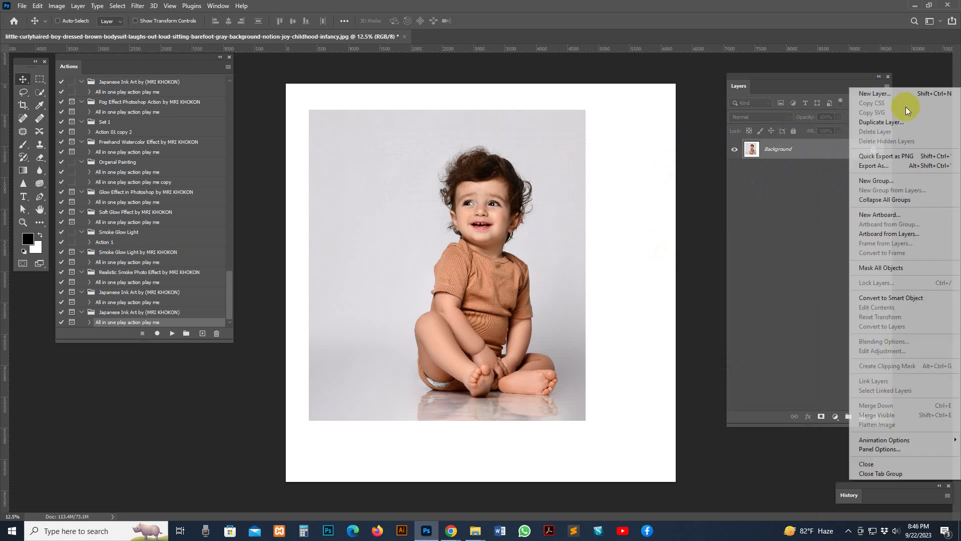
left_click(881, 443)
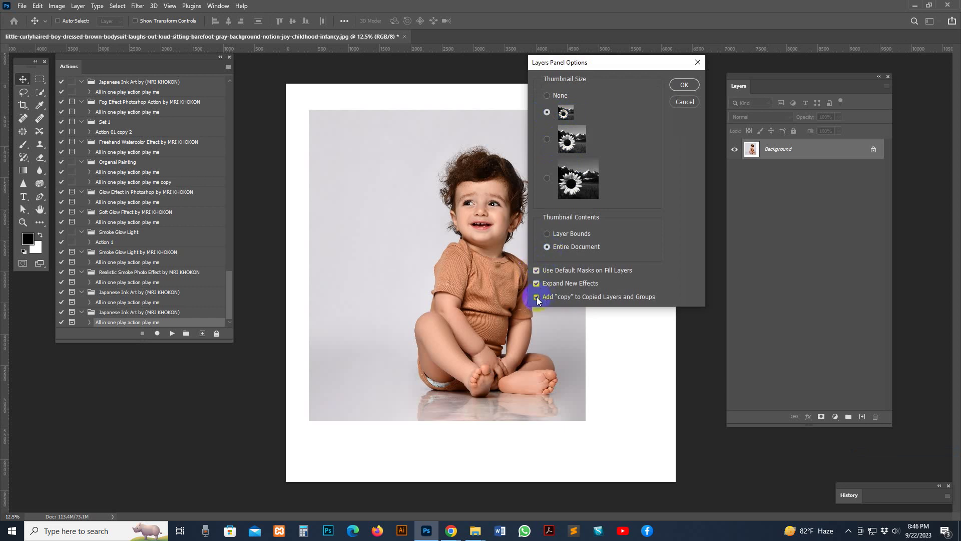
left_click(676, 86)
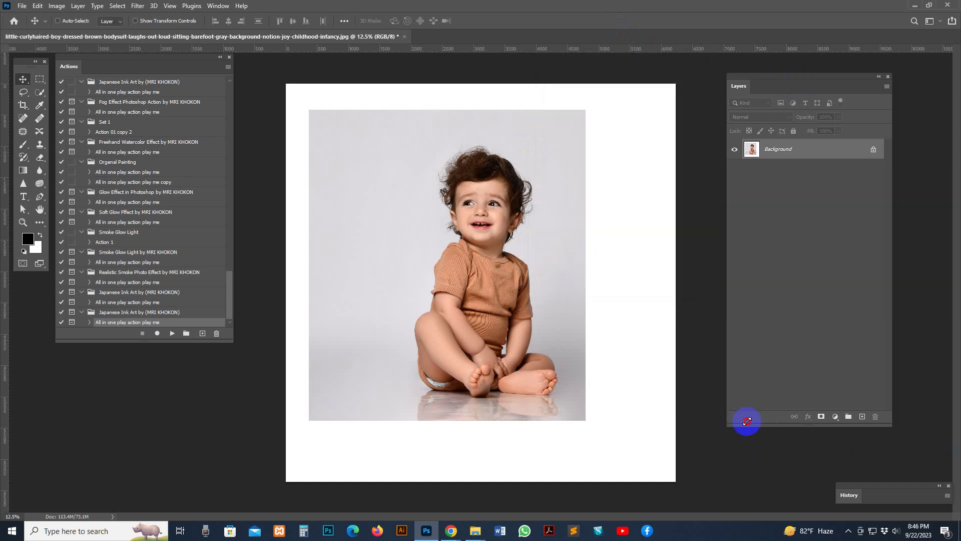
Step: Shrink and reposition the Layers panel, and move the Actions panel slightly
left_click_drag(747, 421, 768, 417)
mouse_move(794, 88)
left_mouse_down()
mouse_move(821, 78)
mouse_move(793, 81)
left_mouse_up()
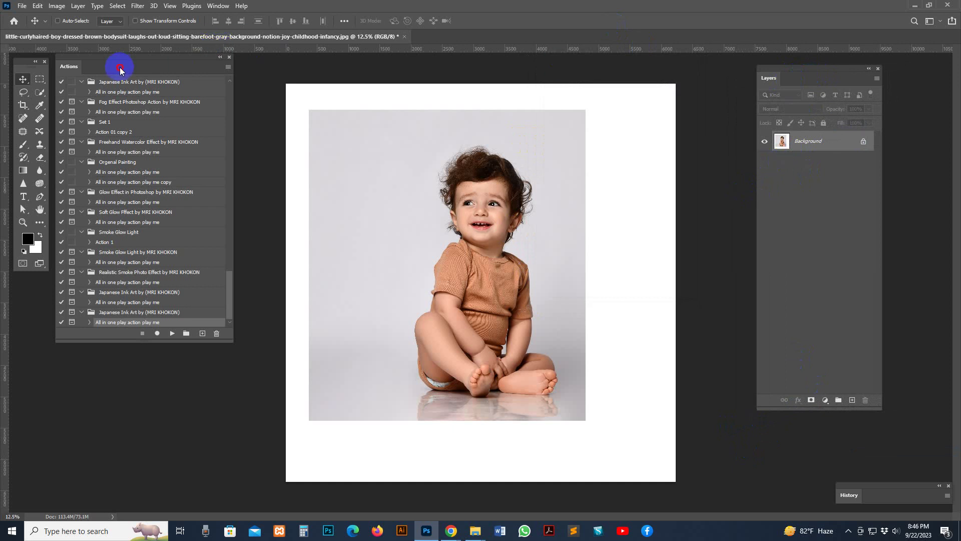
left_click_drag(123, 69, 126, 80)
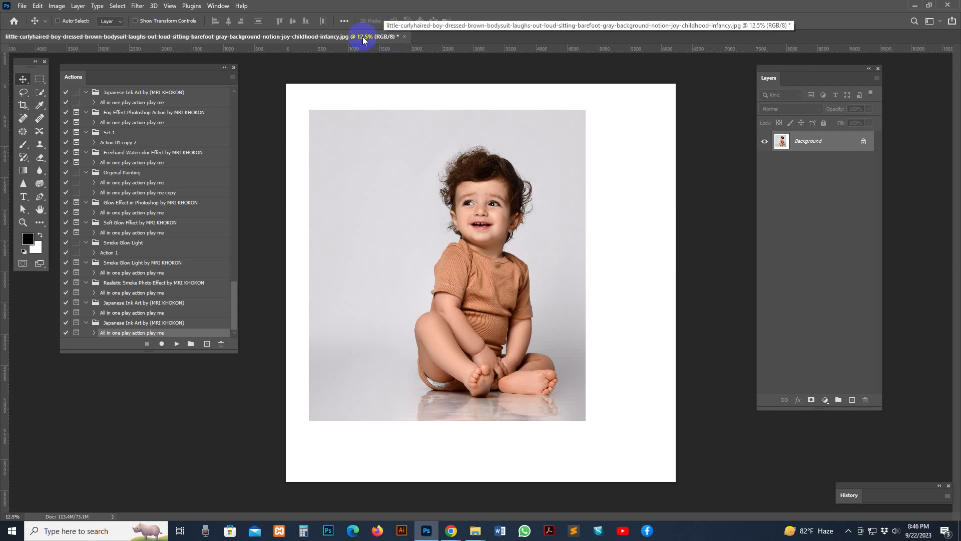
Step: Choose RGB Color as the image mode and resize the image proportionally to a width of 3000 pixels
mouse_move(75, 20)
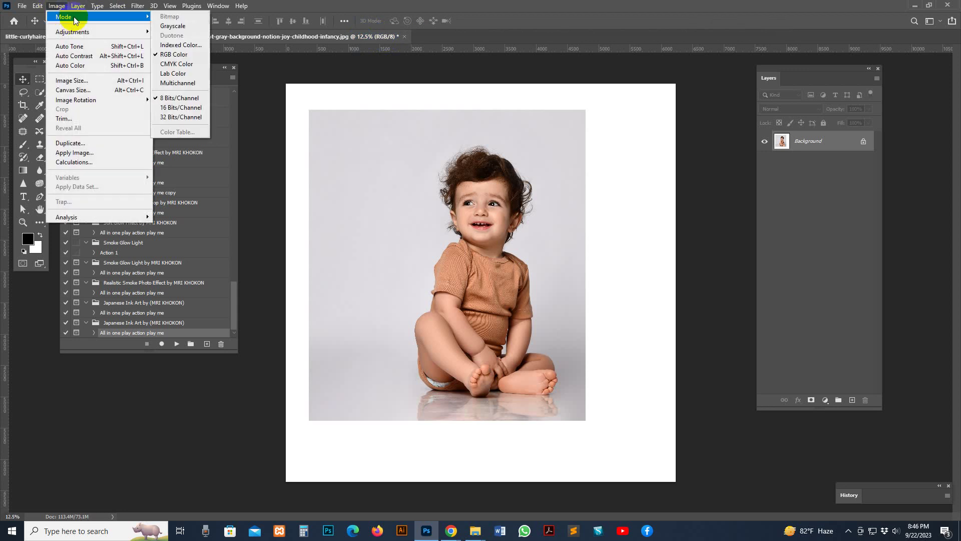
left_click(168, 58)
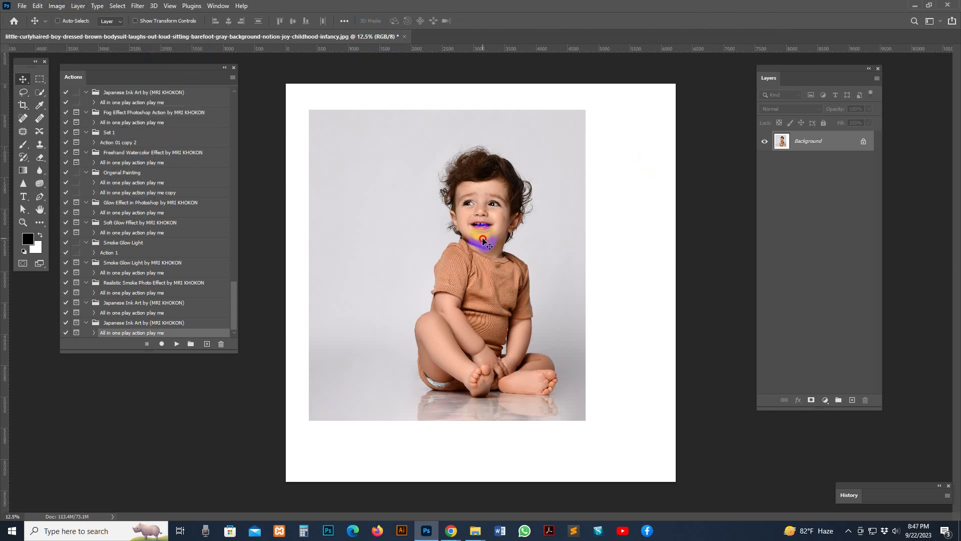
left_click(56, 6)
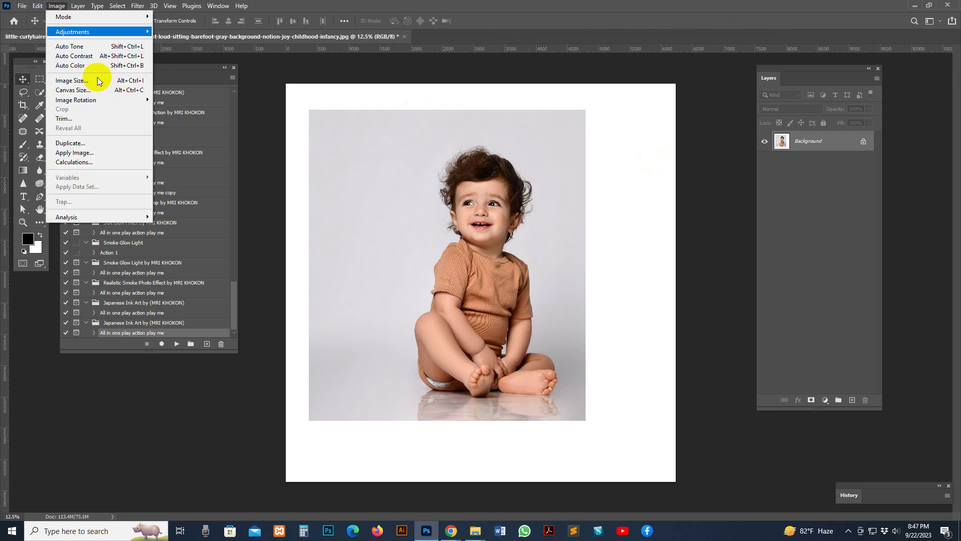
left_click(98, 82)
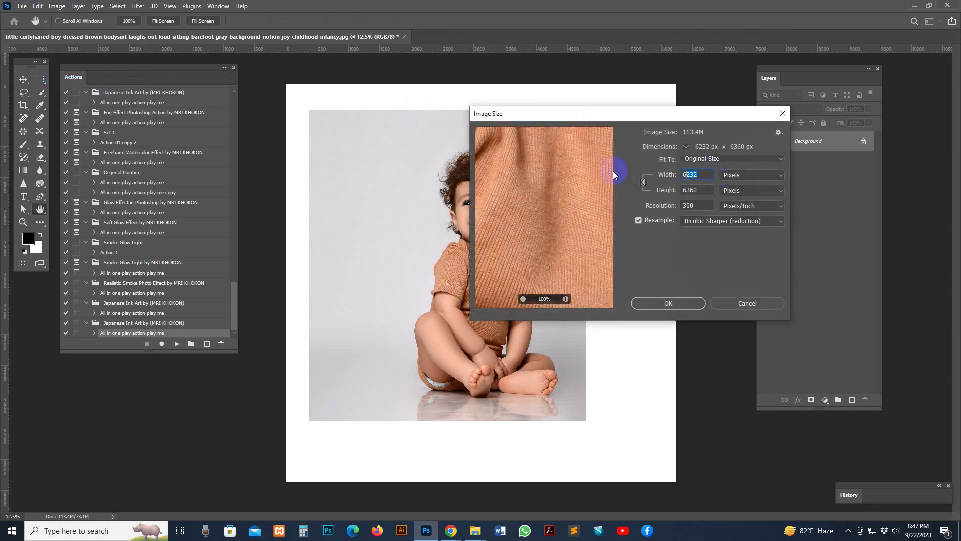
left_click_drag(596, 112, 703, 144)
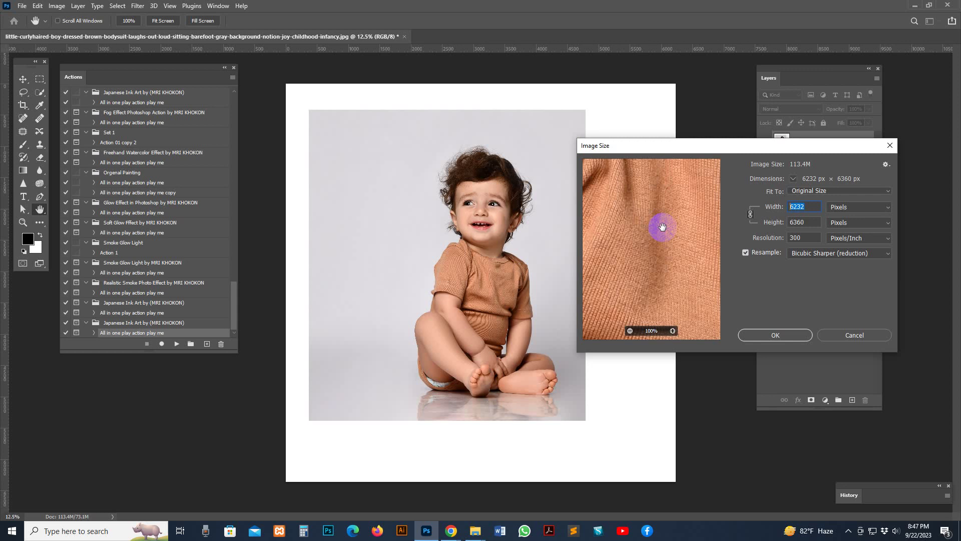
type("3000")
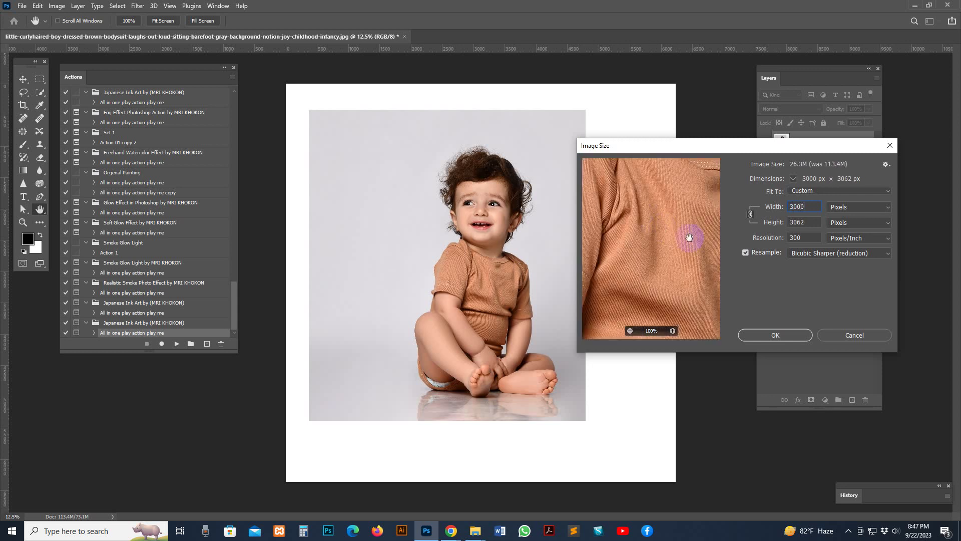
left_click(801, 285)
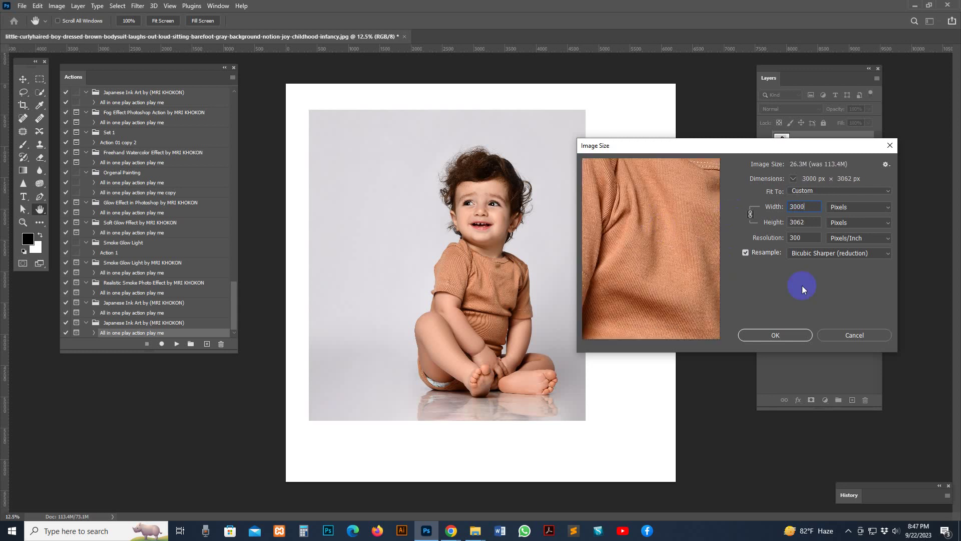
left_click(789, 335)
key("v")
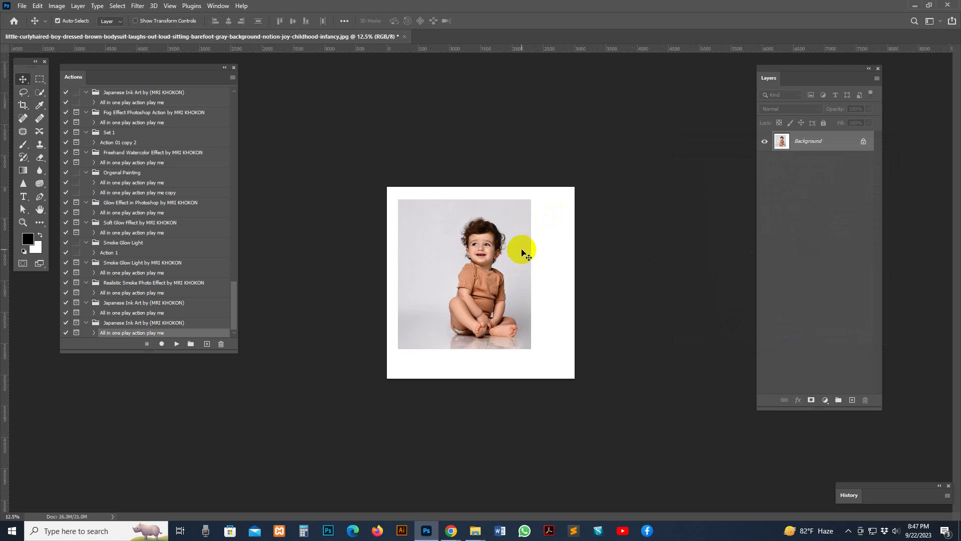
Step: Select the boy automatically with the Quick Selection tool's Select Subject command, and shift the Actions panel slightly
key("ctrl+plus")
key("ctrl+plus")
key("ctrl+plus")
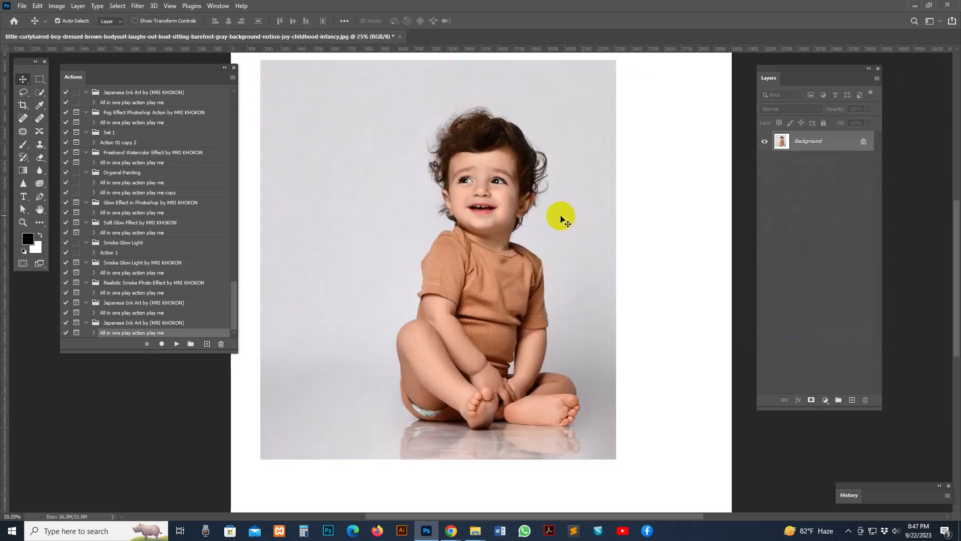
left_click(482, 142)
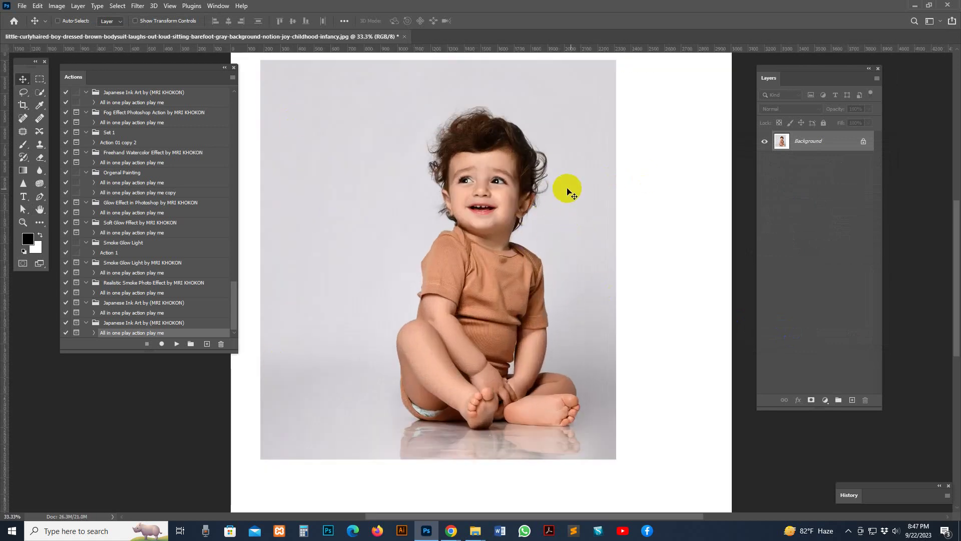
left_click(138, 94)
left_click(507, 151)
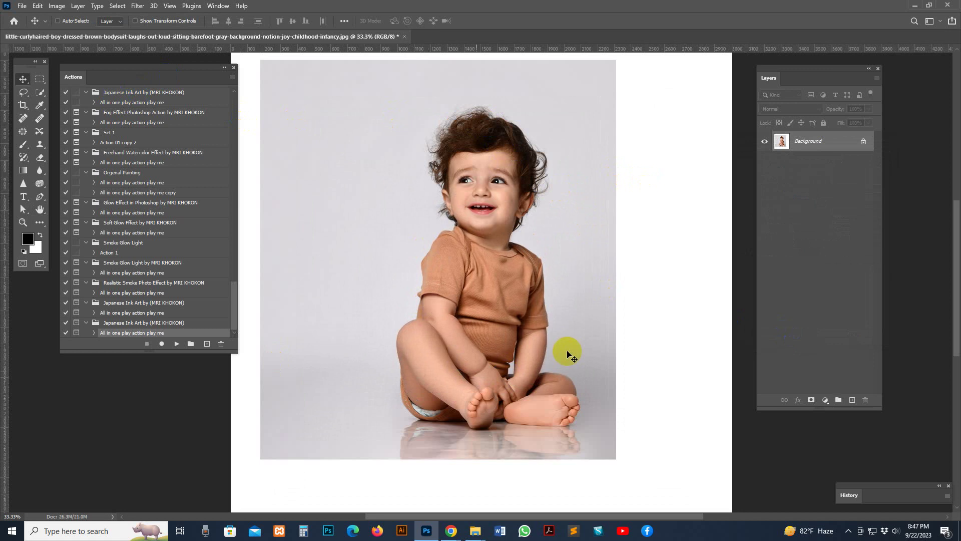
left_click(508, 157)
left_click(42, 93)
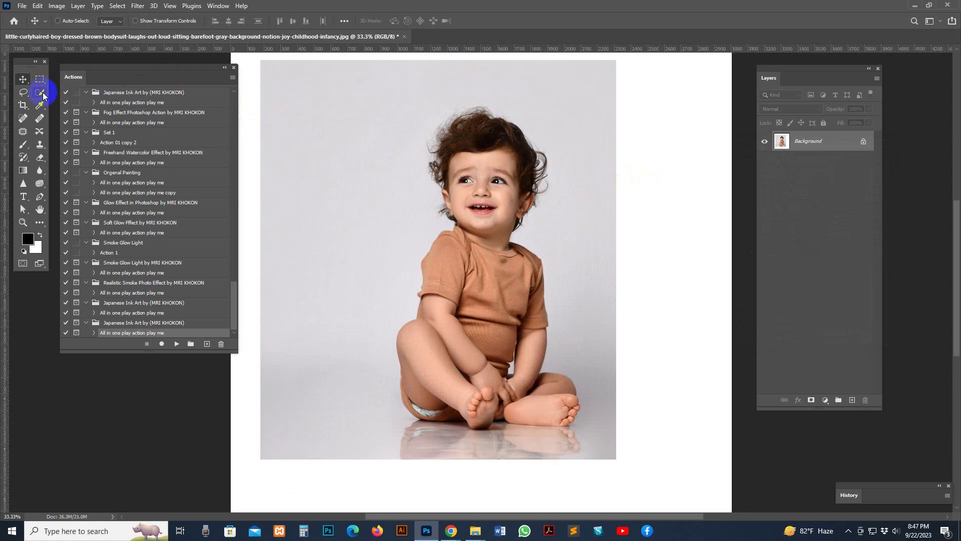
left_click_drag(48, 96, 78, 96)
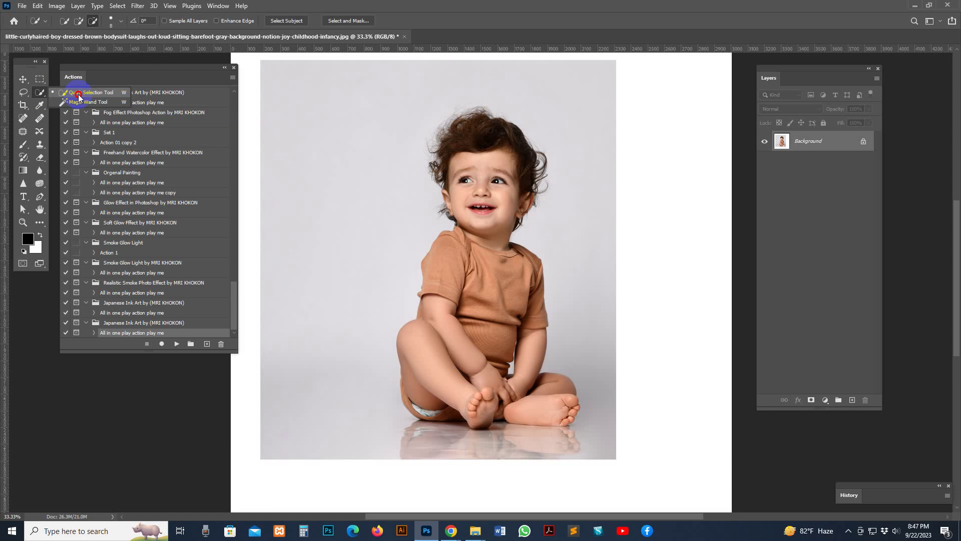
mouse_move(77, 97)
left_mouse_down()
mouse_move(85, 102)
mouse_move(76, 95)
mouse_move(103, 79)
left_mouse_up()
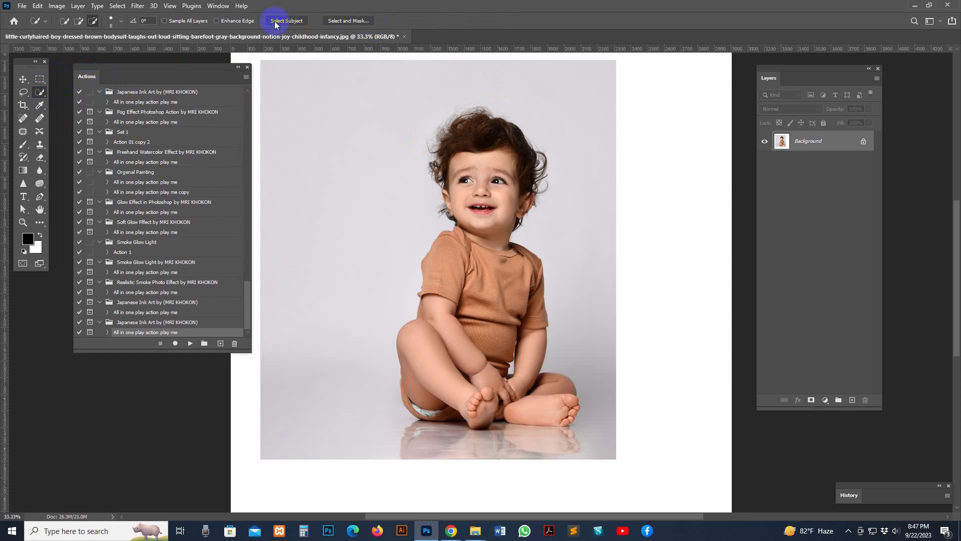
left_click(290, 22)
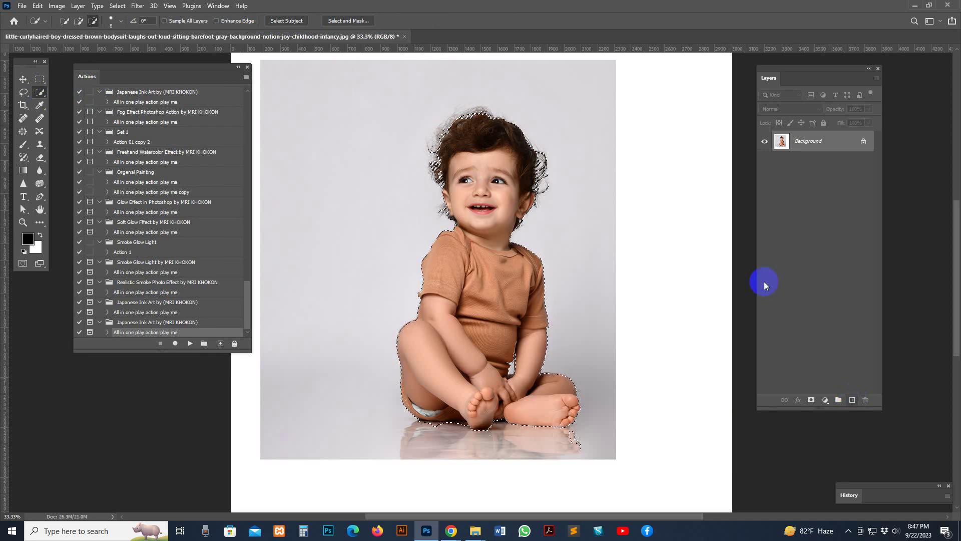
Step: Add a new layer named "brush" above the Background and move the Layers panel closer to the photo
left_click(852, 400)
left_click_drag(768, 77, 727, 87)
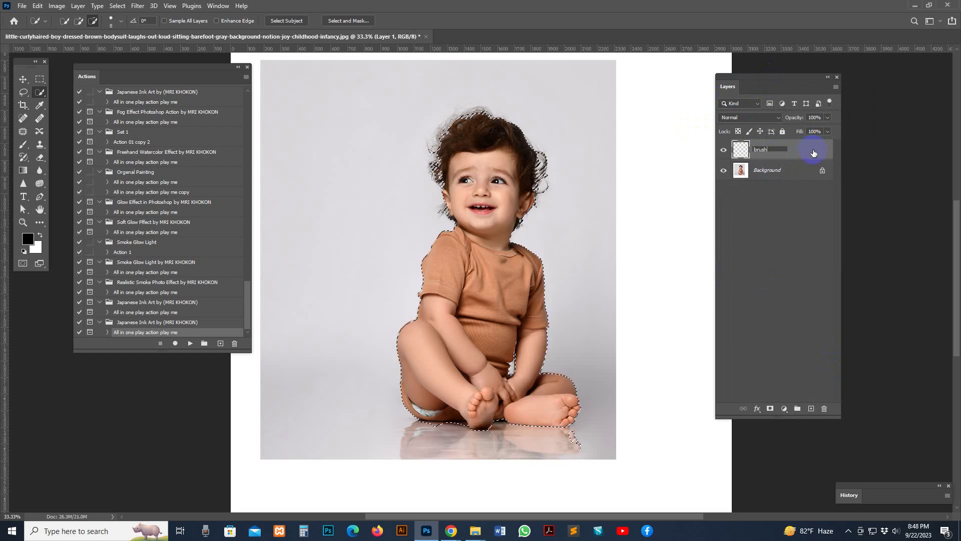
key("Return")
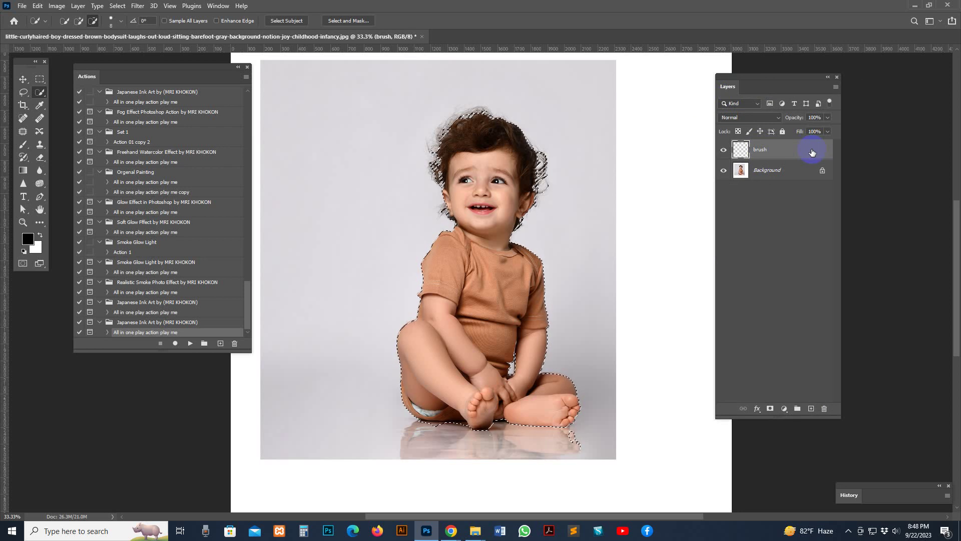
left_click(678, 159)
Step: Choose the Brush tool and set the foreground color to red, ff0000
left_click(39, 222)
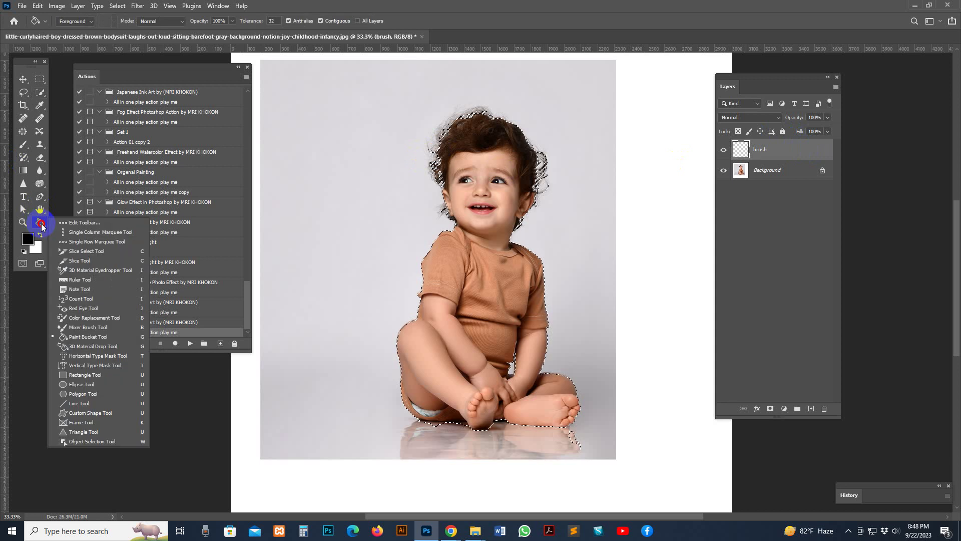
left_click(81, 339)
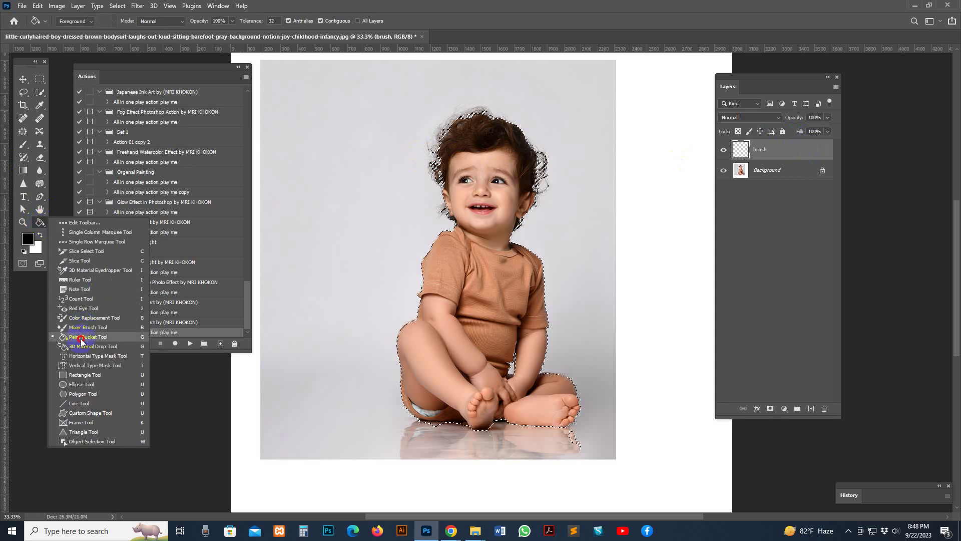
left_click(23, 144)
left_click(58, 145)
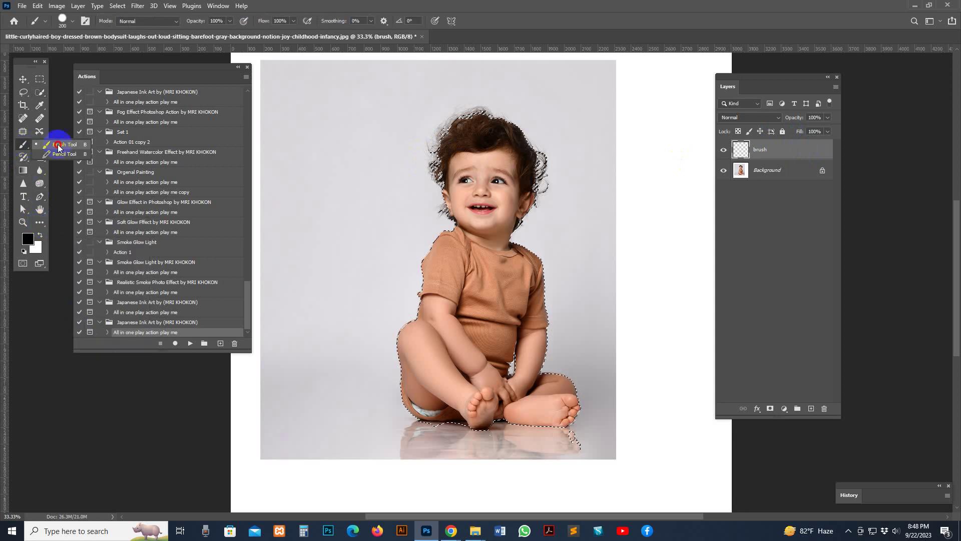
left_click(28, 239)
left_click_drag(711, 297, 743, 290)
left_click(842, 285)
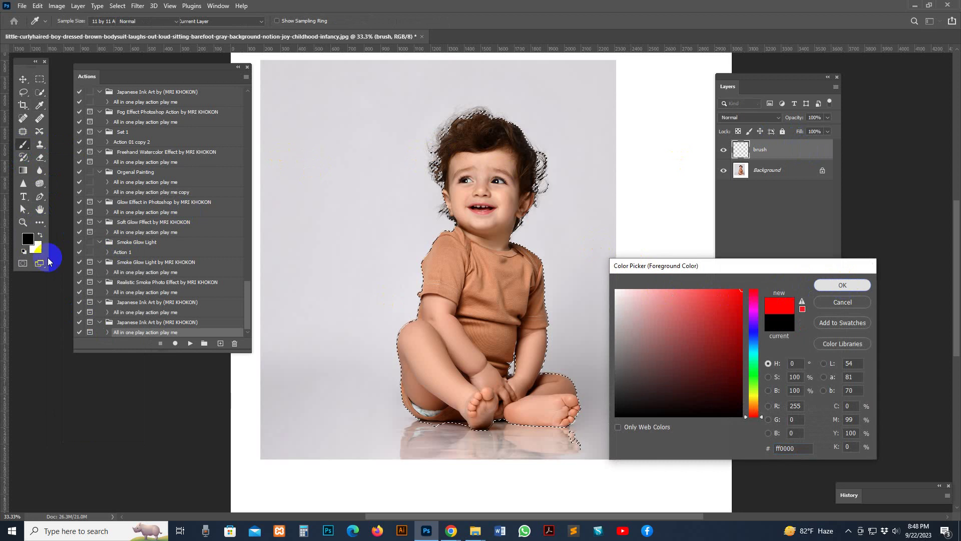
left_click(28, 239)
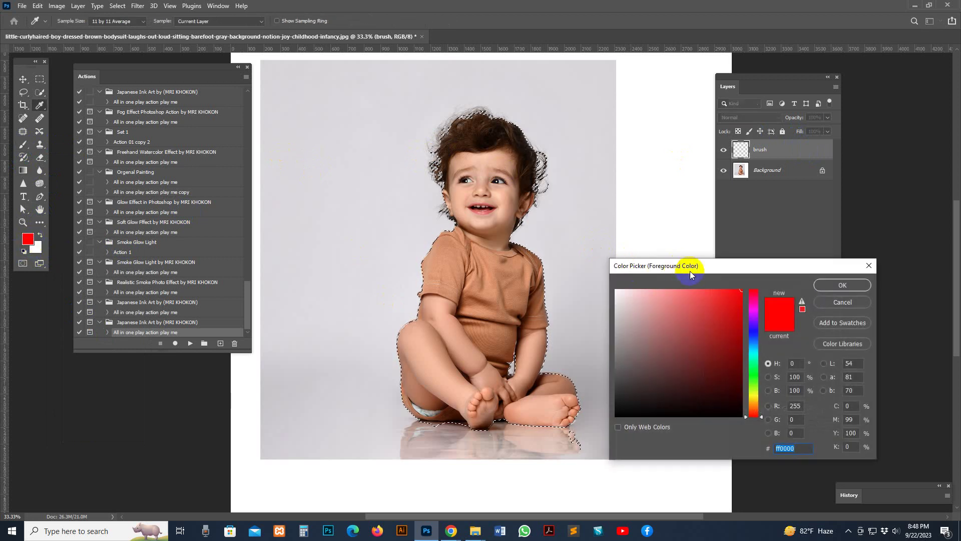
left_click(842, 285)
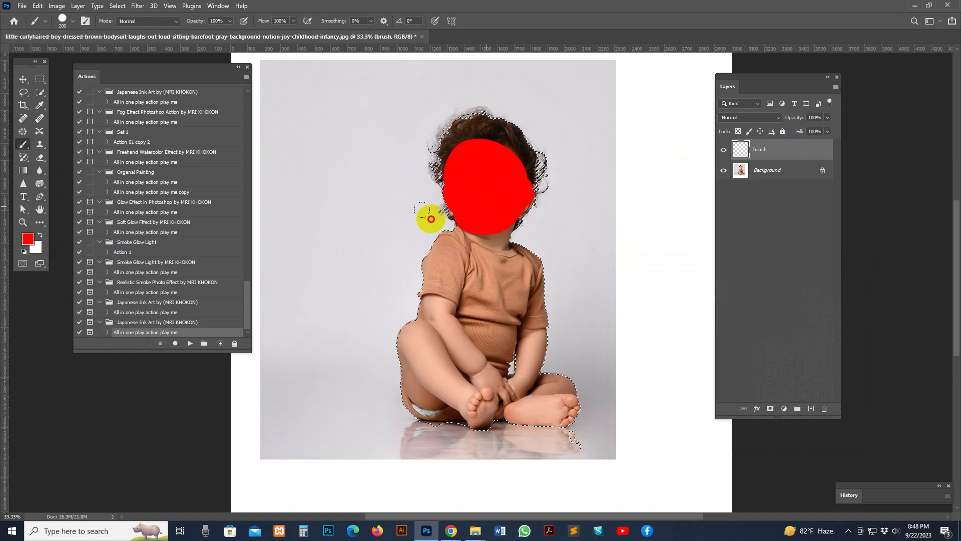
Step: Cover the selected boy in red on the brush layer with the Brush tool and fill the remaining areas with the Paint Bucket
mouse_move(495, 280)
left_mouse_down()
mouse_move(404, 385)
mouse_move(401, 412)
mouse_move(441, 356)
left_mouse_up()
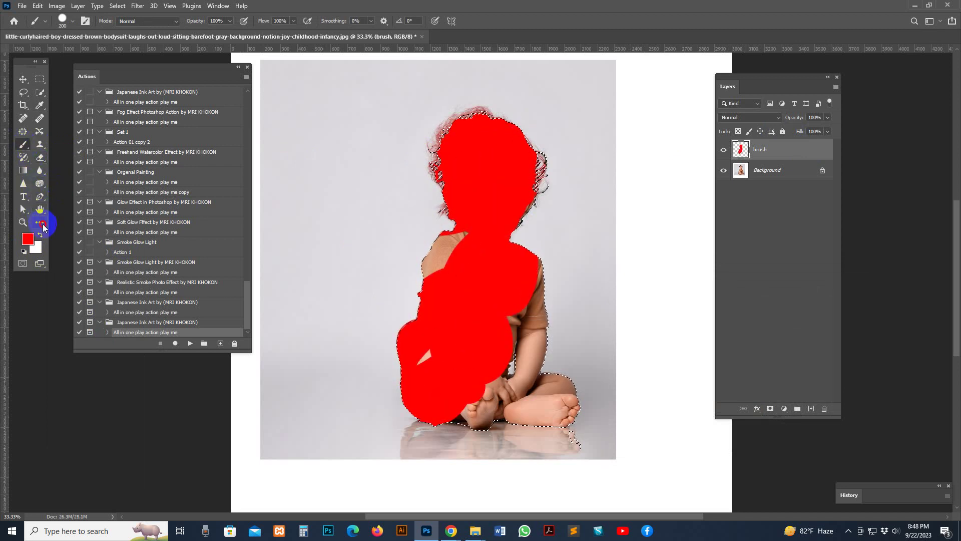
left_click_drag(39, 222, 80, 339)
left_click(545, 303)
left_click(426, 356)
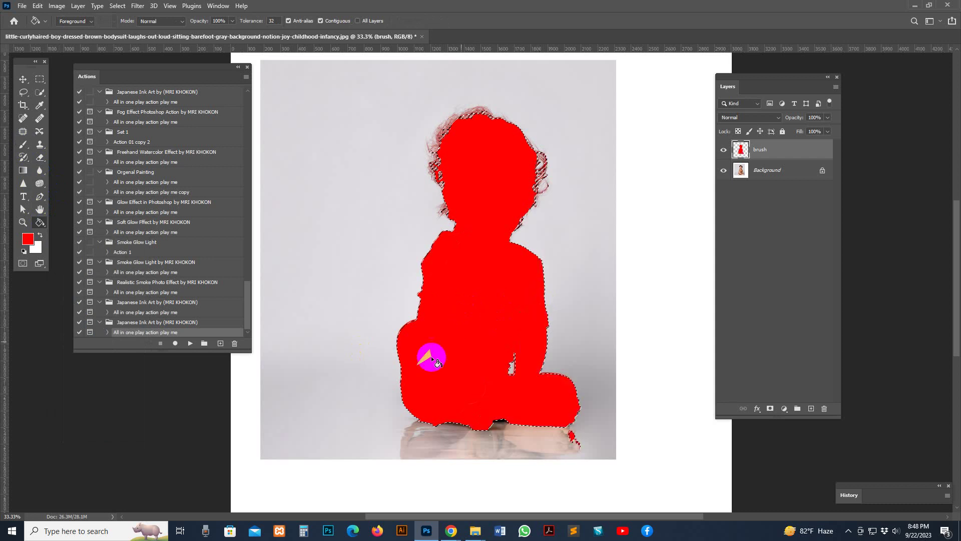
Step: Toggle the brush layer's visibility to compare the red silhouette with the boy underneath
left_click(723, 149)
left_click(723, 150)
left_click(723, 149)
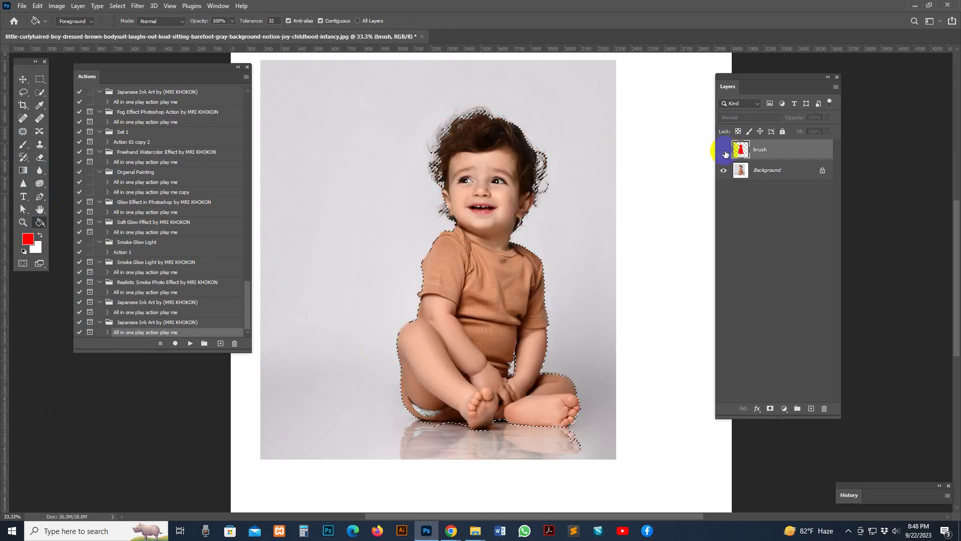
left_click(723, 149)
left_click(460, 121)
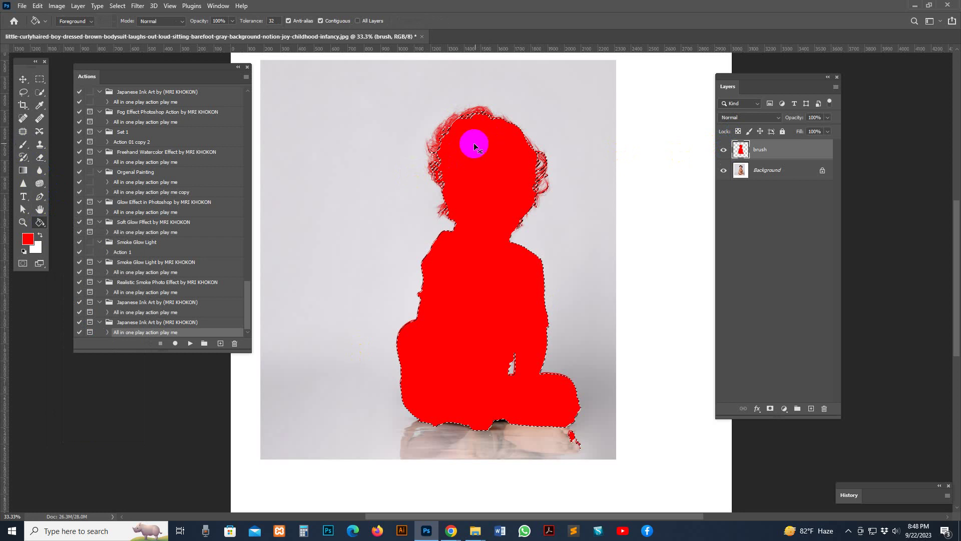
Step: Check the silhouette's hair edges up close, then remove the selection around the boy
key("ctrl+plus")
left_click(23, 79)
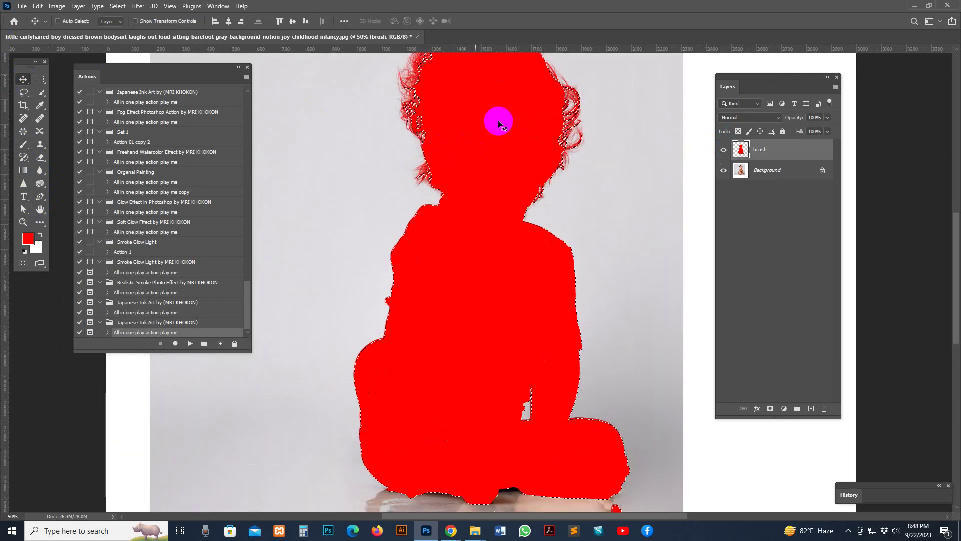
mouse_move(498, 118)
left_mouse_down()
mouse_move(574, 157)
mouse_move(568, 136)
left_mouse_up()
left_click(440, 146)
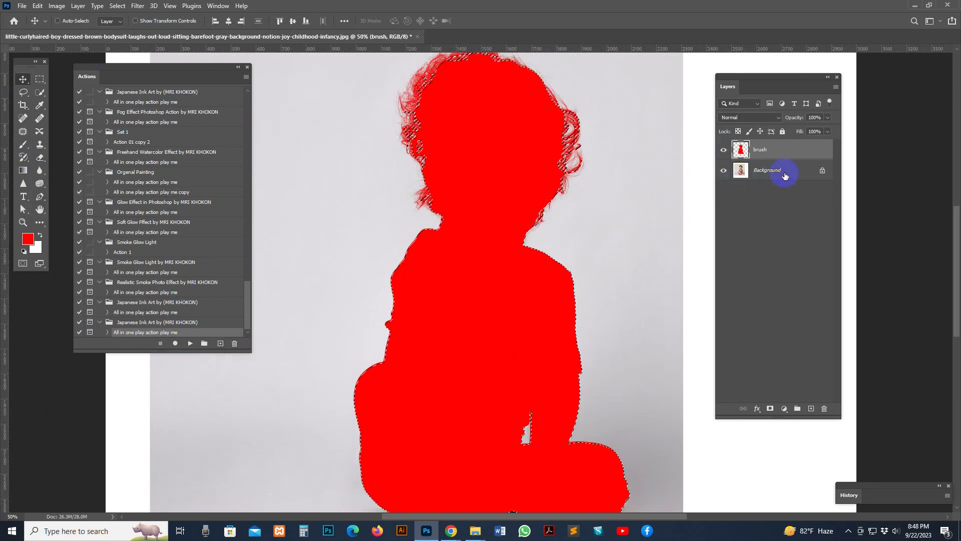
left_click(671, 240)
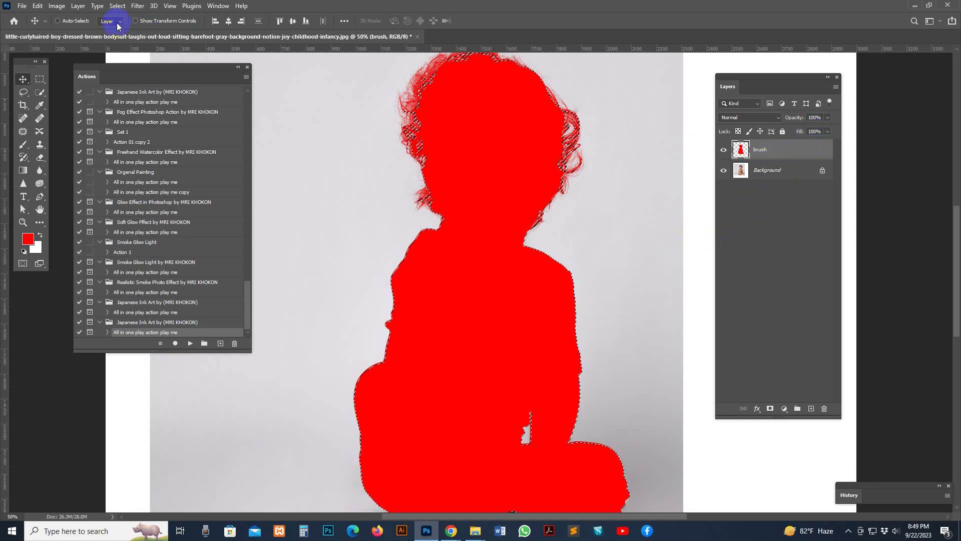
left_click(415, 141)
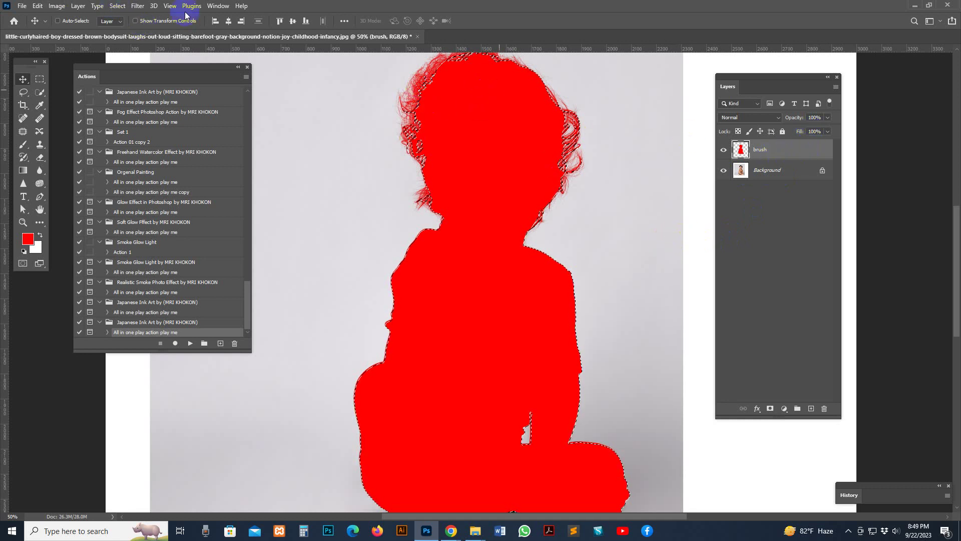
left_click(117, 6)
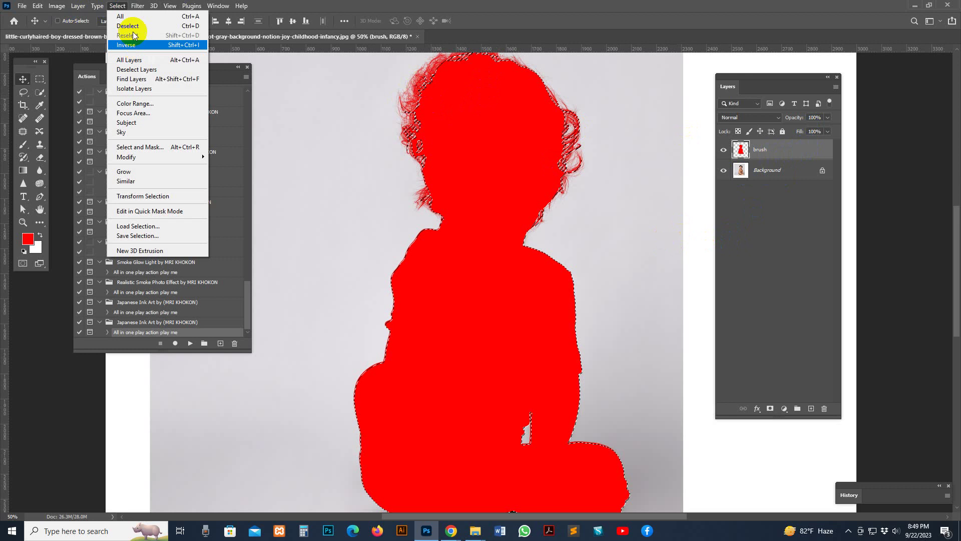
left_click(129, 27)
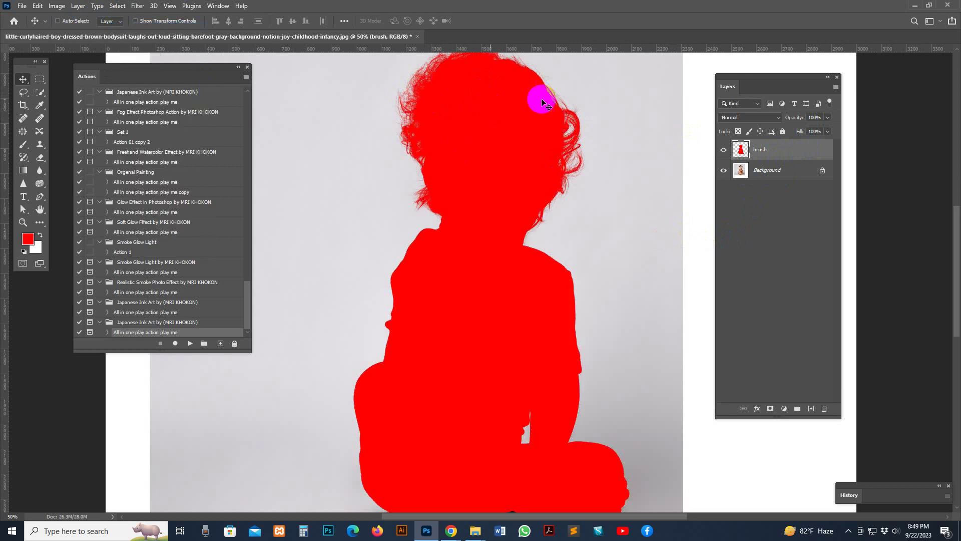
Step: Choose the Brush tool with a hard round tip and reduce its size to 90 px
left_click(24, 145)
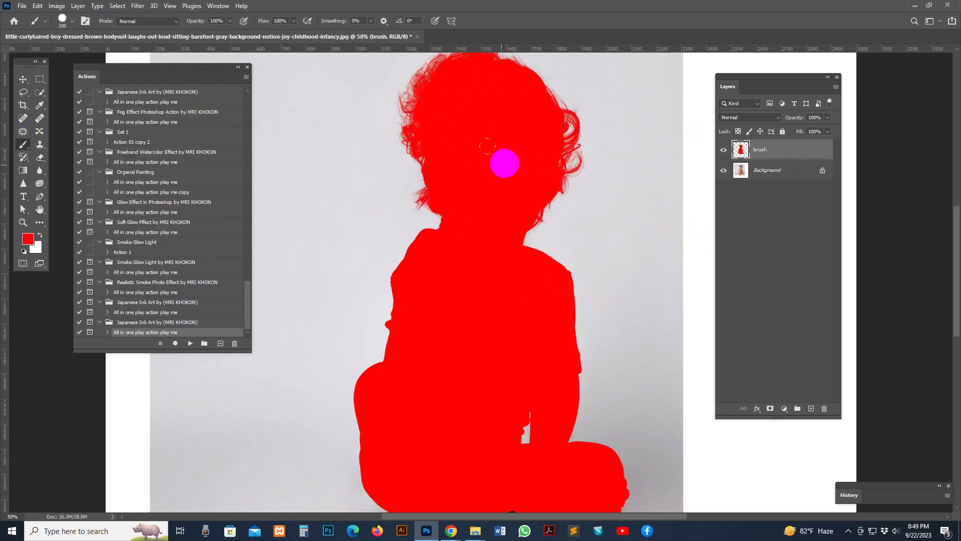
key("bracketleft")
key("bracketleft")
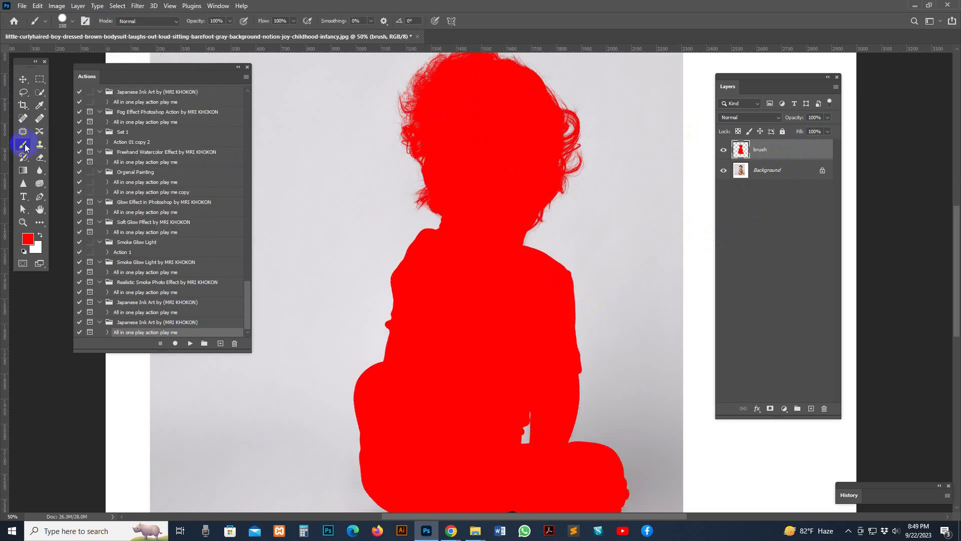
right_click(24, 145)
left_click(64, 21)
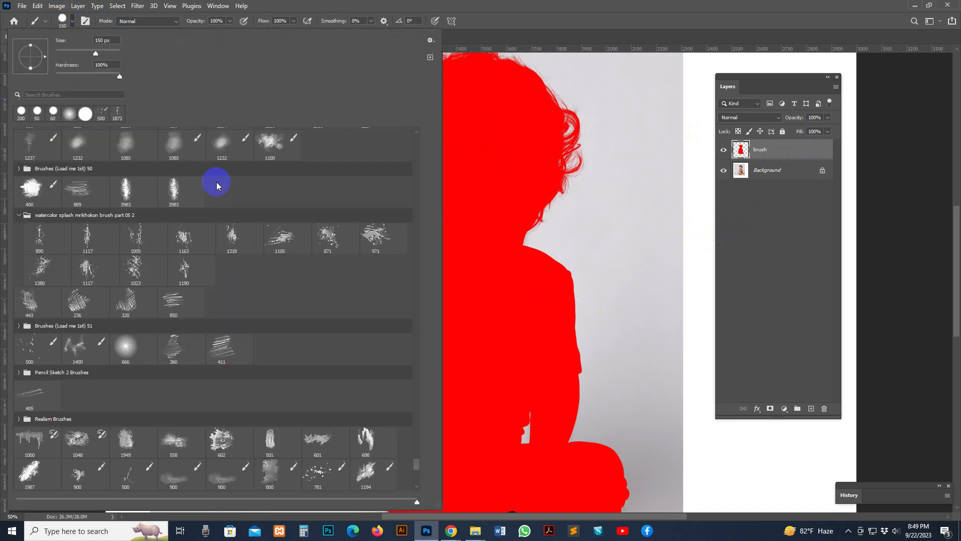
left_click(85, 115)
left_click(589, 12)
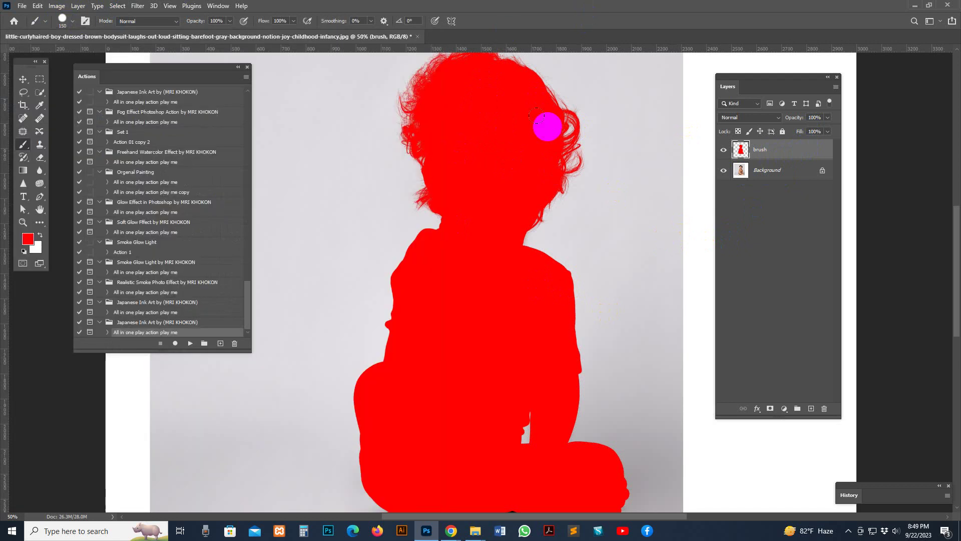
key("bracketleft")
key("bracketleft")
key("bracketleft")
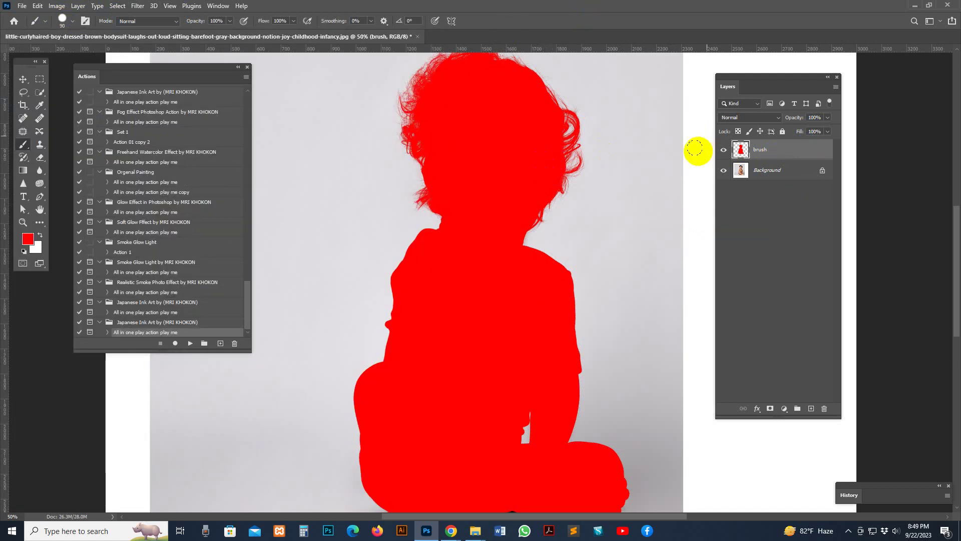
Step: Paint red over the left edge of the boy's hair and the gap beneath his legs on the brush layer
left_click(724, 151)
left_click(723, 151)
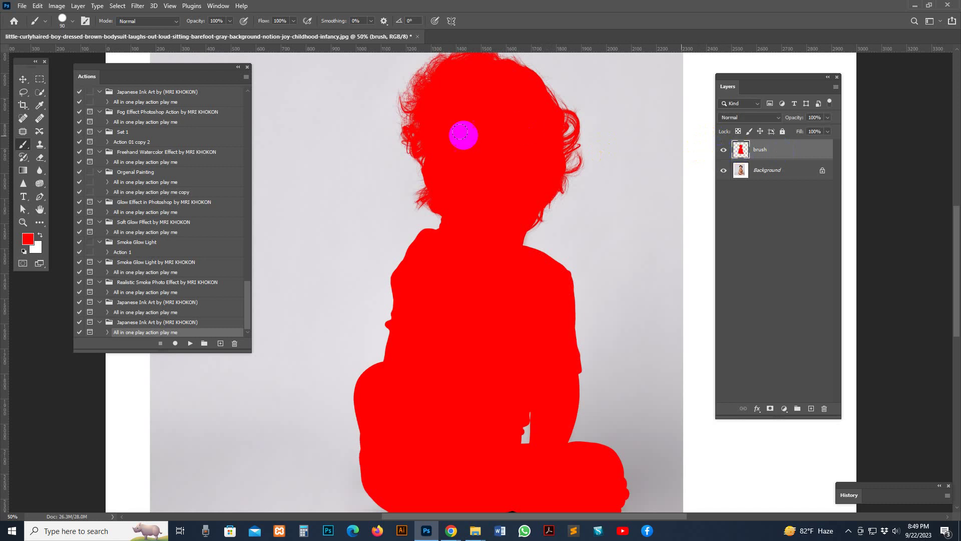
mouse_move(436, 152)
left_mouse_down()
mouse_move(422, 103)
mouse_move(431, 78)
mouse_move(453, 68)
mouse_move(416, 111)
left_mouse_up()
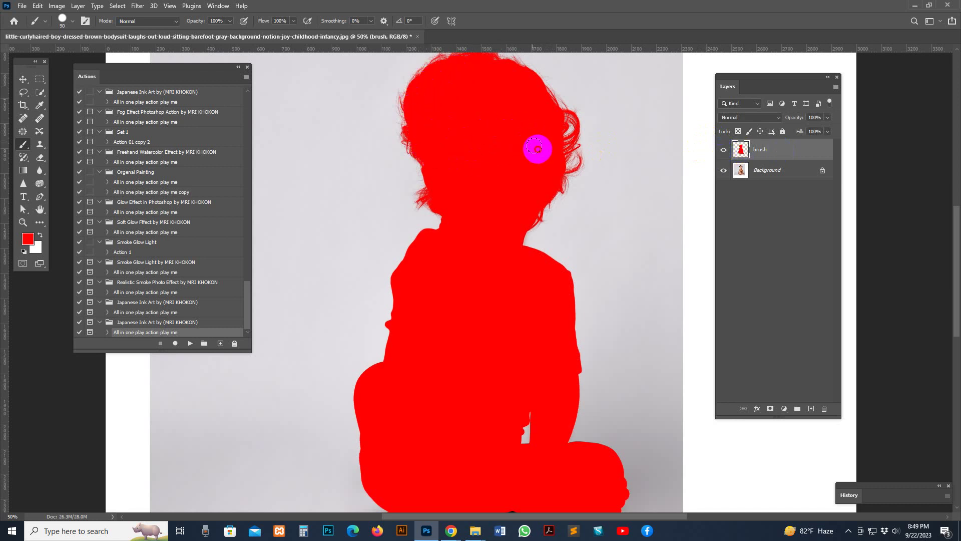
scroll(506, 410, "down", 3)
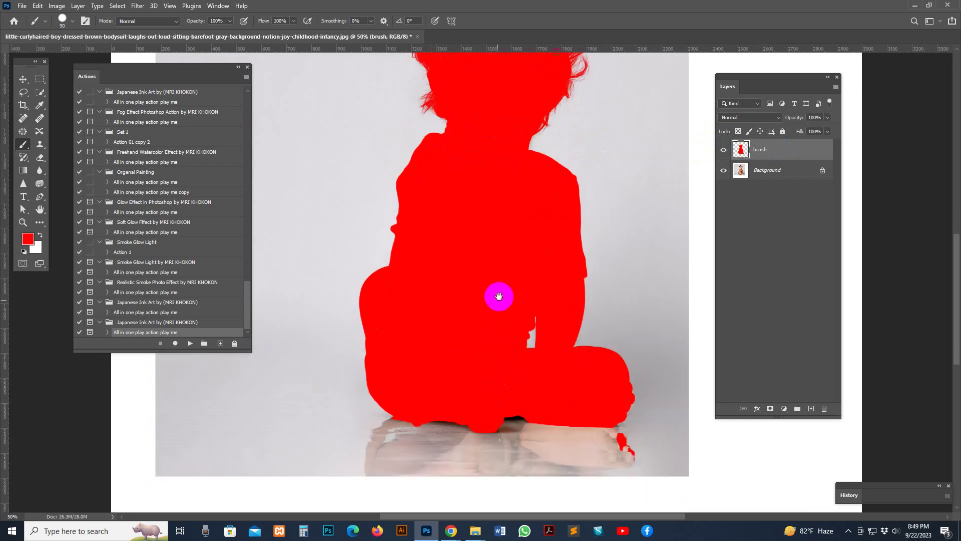
mouse_move(524, 402)
left_mouse_down()
mouse_move(499, 406)
mouse_move(533, 404)
mouse_move(435, 408)
left_mouse_up()
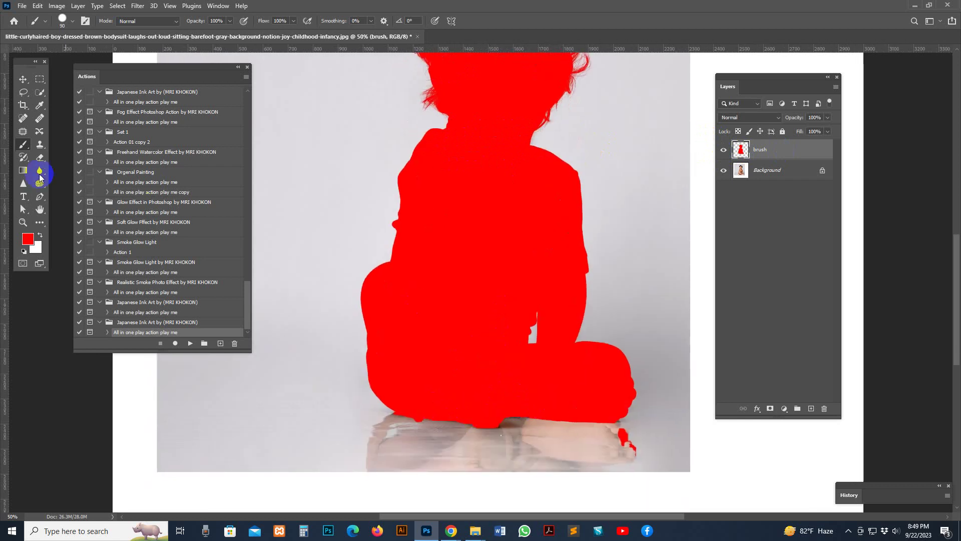
Step: Erase the stray red paint from the foot's reflection on the brush layer, then switch to the Move tool
left_click(36, 158)
left_click_drag(37, 158, 68, 160)
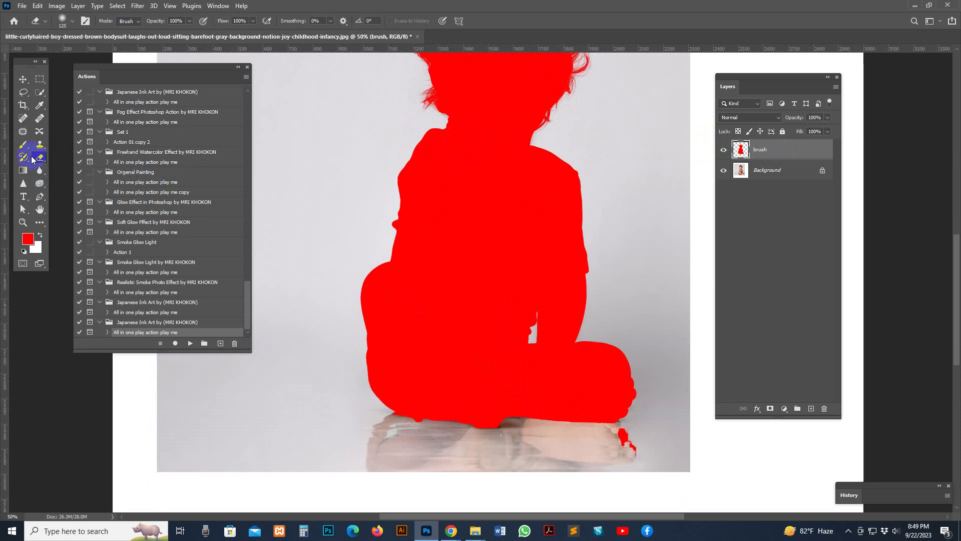
left_click(40, 159)
mouse_move(655, 442)
left_mouse_down()
mouse_move(612, 440)
mouse_move(631, 453)
left_mouse_up()
left_click(23, 79)
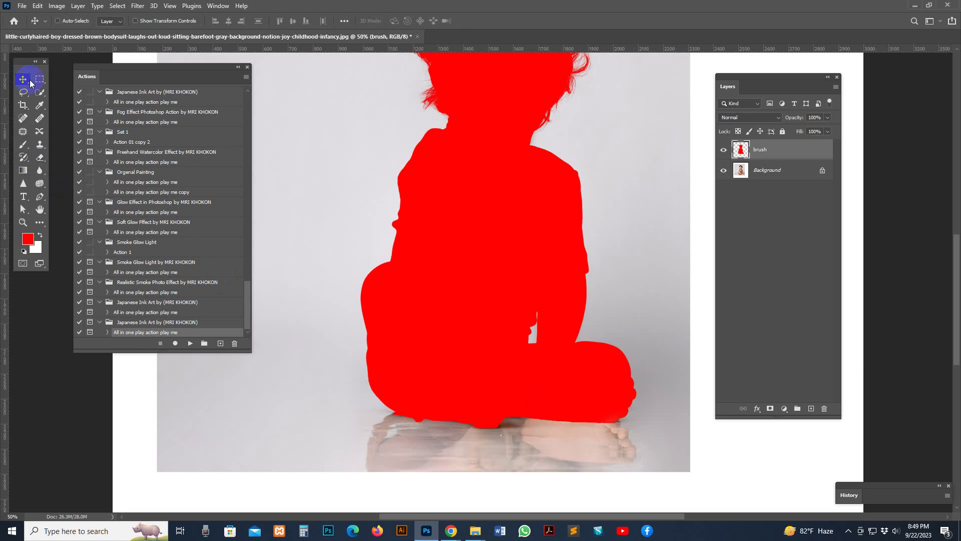
Step: Play the last Japanese Ink Art action, All in one play action play me, and dismiss its closing message
scroll(487, 314, "up", 4)
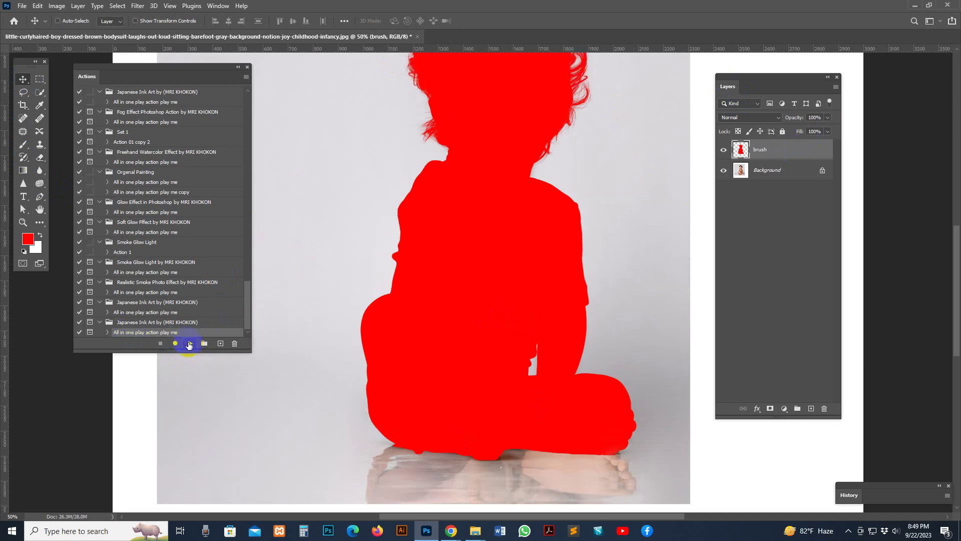
left_click(190, 344)
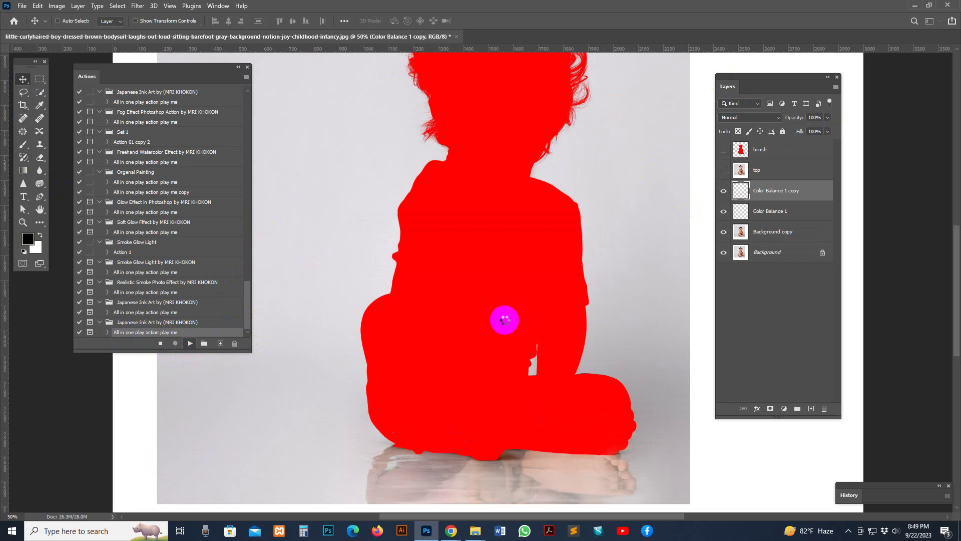
key("ctrl+j")
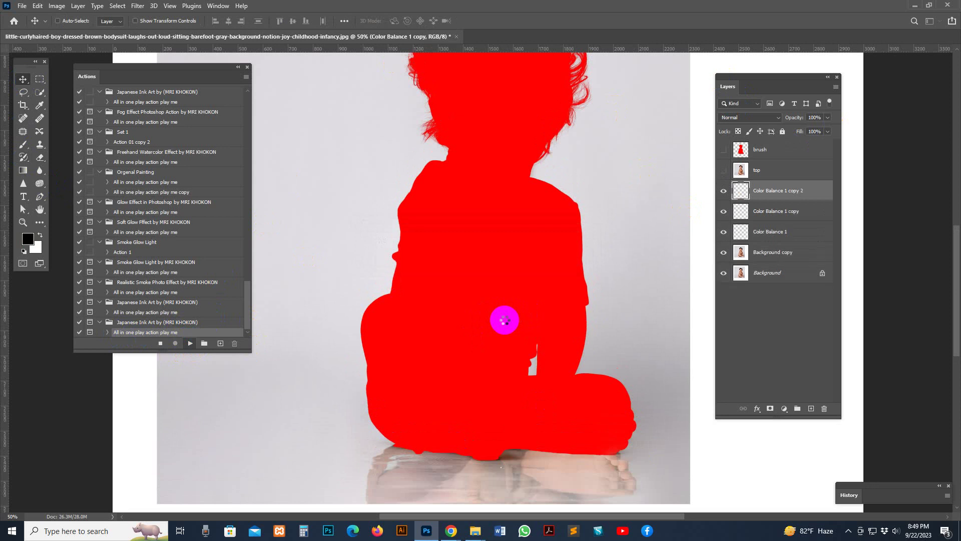
key("ctrl+j")
key("ctrl+j")
key("ctrl+j")
key("ctrl+j")
key("ctrl+j")
key("ctrl+j")
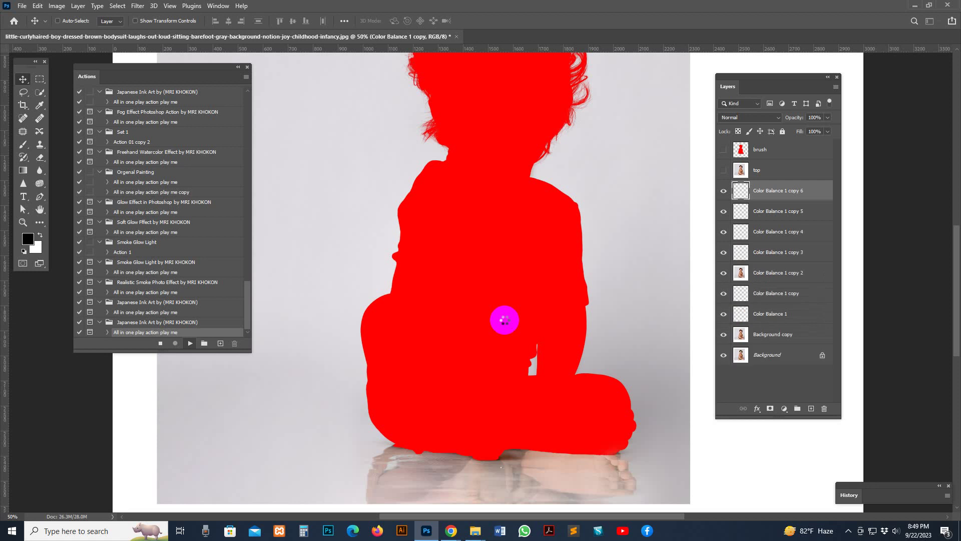
key("ctrl+j")
key("ctrl+j")
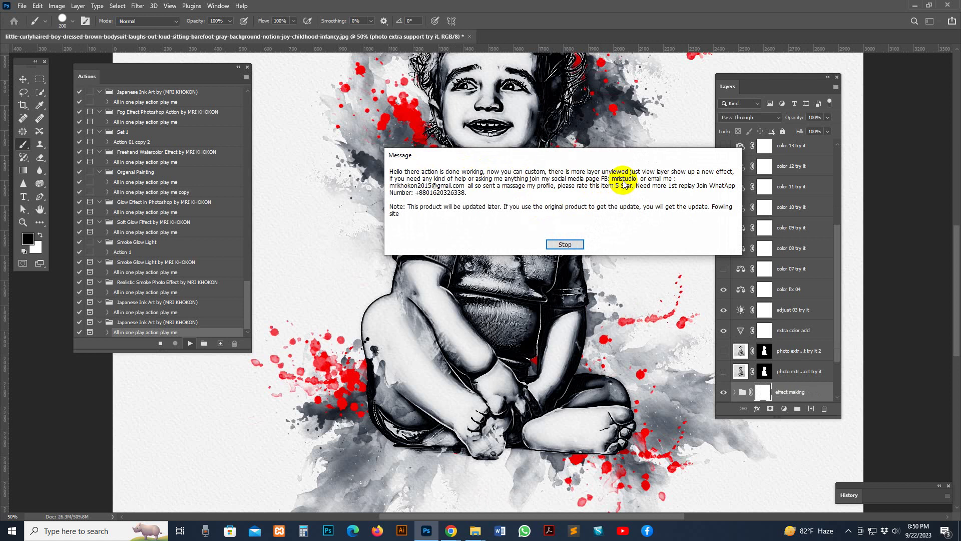
left_click(564, 244)
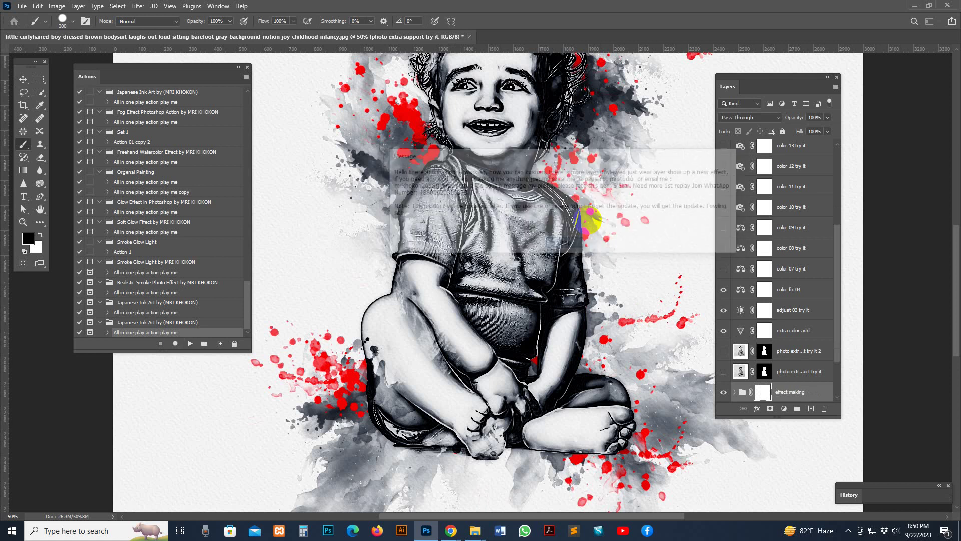
Step: Fit the ink artwork in view and enlarge the Layers panel, placing it beside the figure
left_click_drag(575, 146, 535, 196)
left_click(575, 227, "alt")
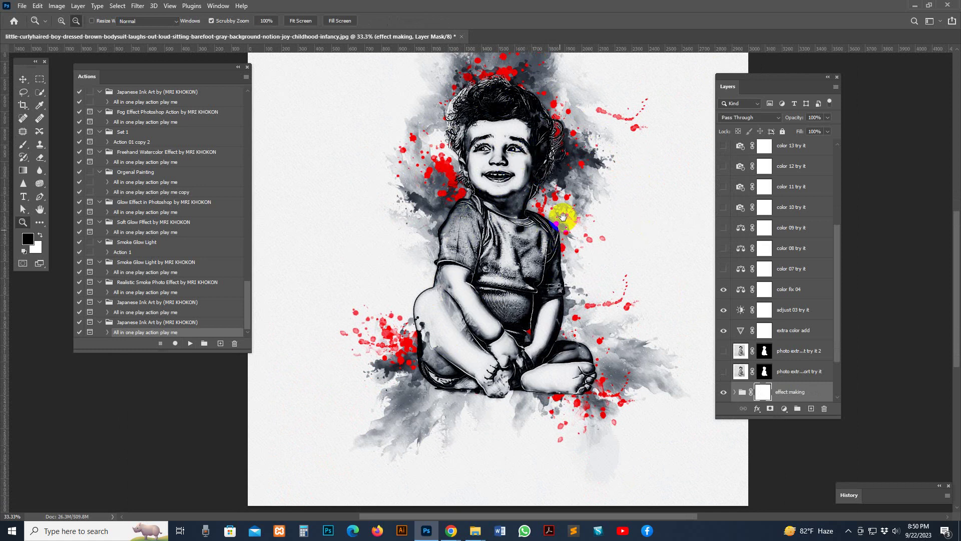
left_click_drag(562, 217, 553, 278)
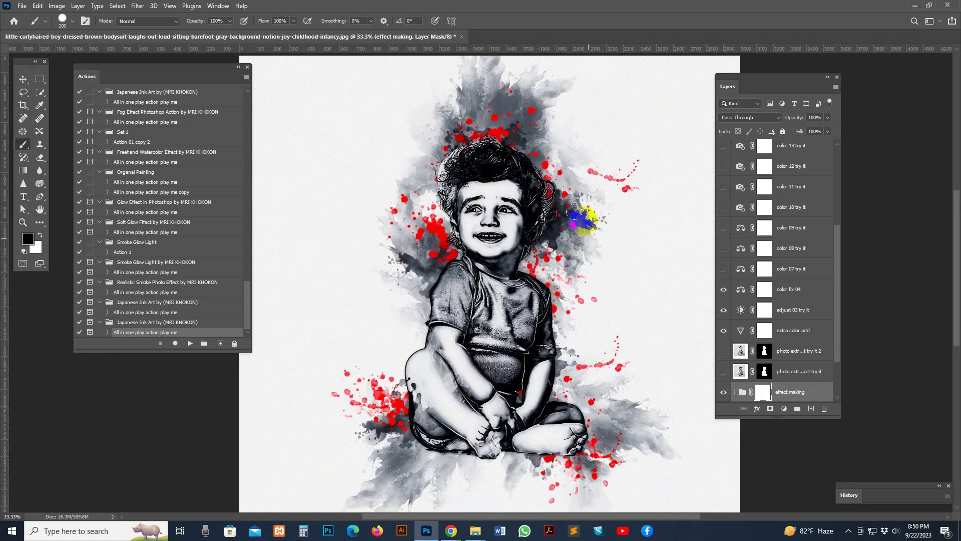
left_click_drag(718, 417, 694, 425)
left_click_drag(839, 422, 893, 450)
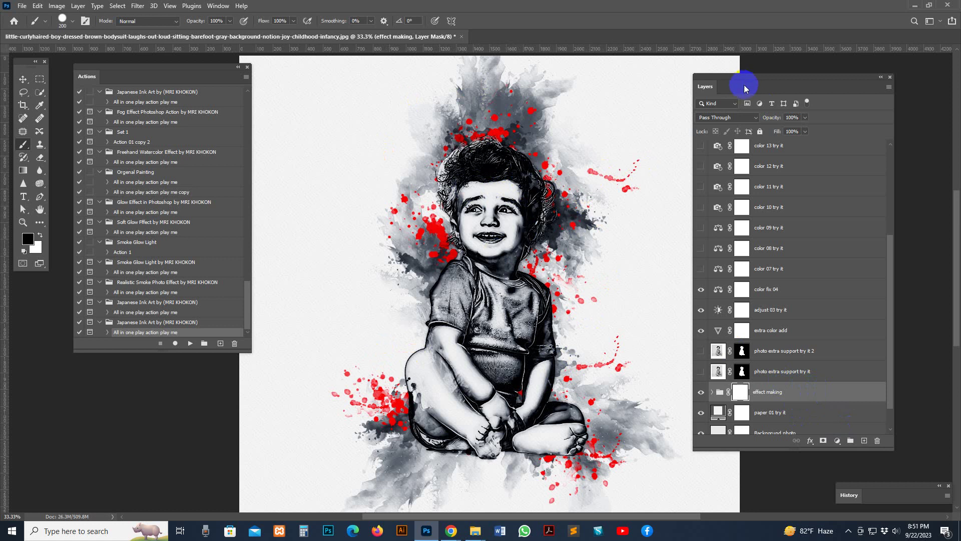
left_click_drag(746, 82, 757, 71)
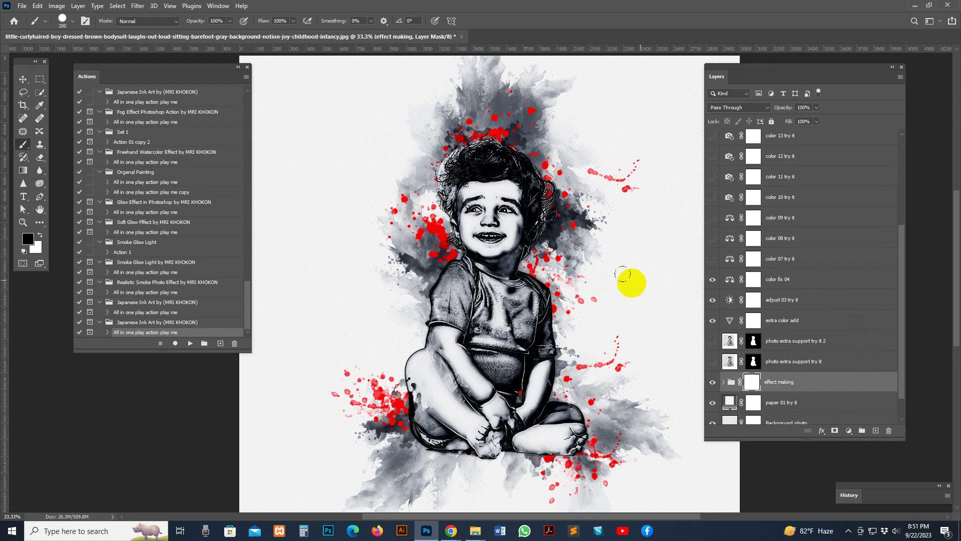
Step: Choose a soft round brush tip at 200 px with 0% hardness
left_click(67, 23)
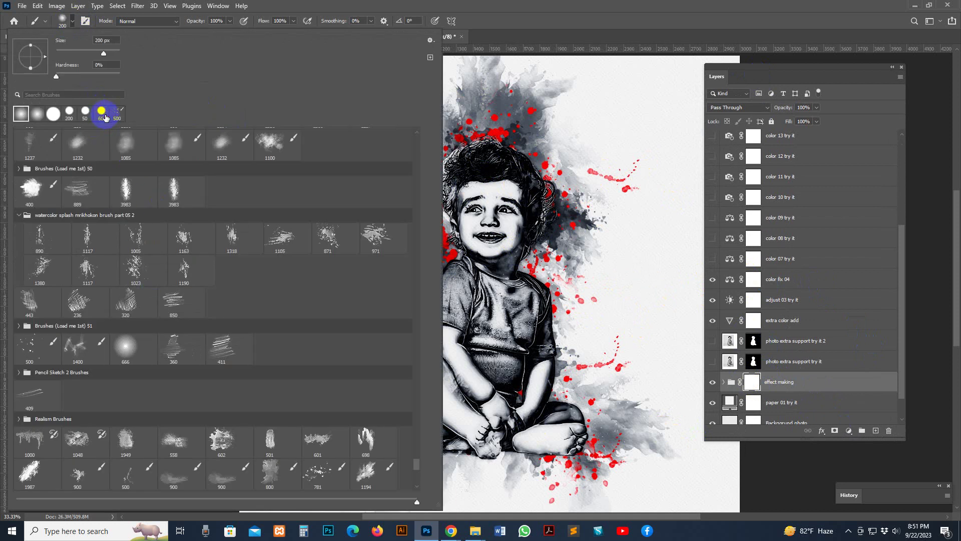
left_click(101, 114)
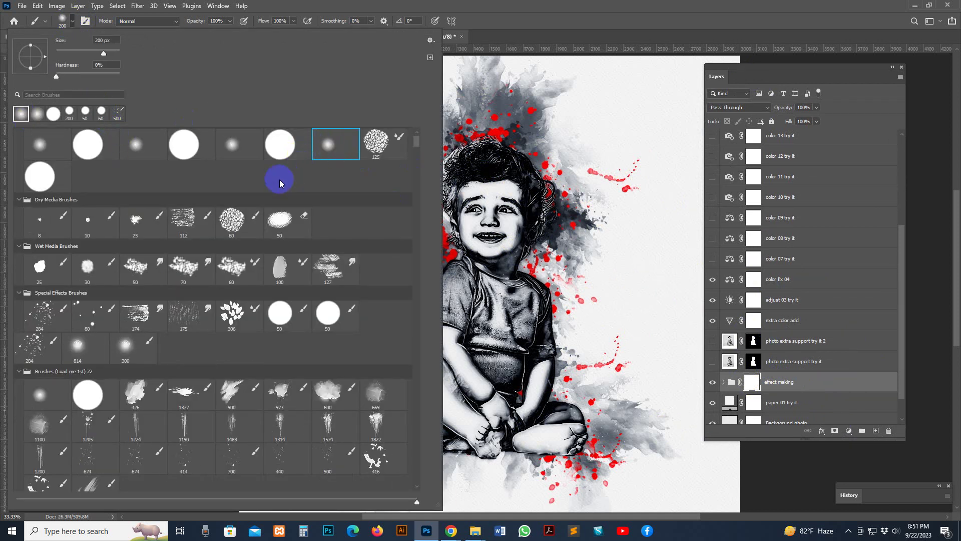
scroll(280, 179, "up", 1)
left_click(328, 157)
left_click(581, 5)
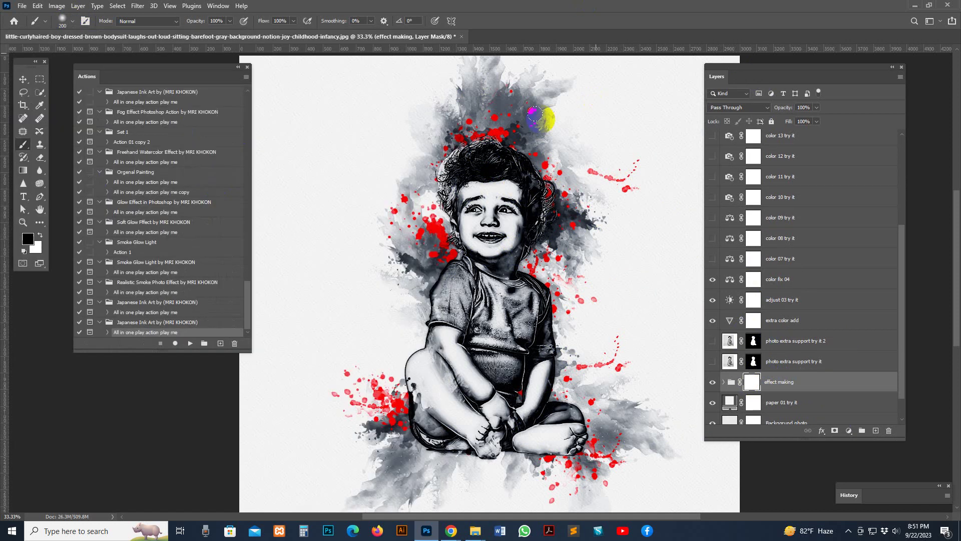
Step: Expand the effect making group and examine the photo shade, photo effect and photo support layers inside it
left_click(740, 361)
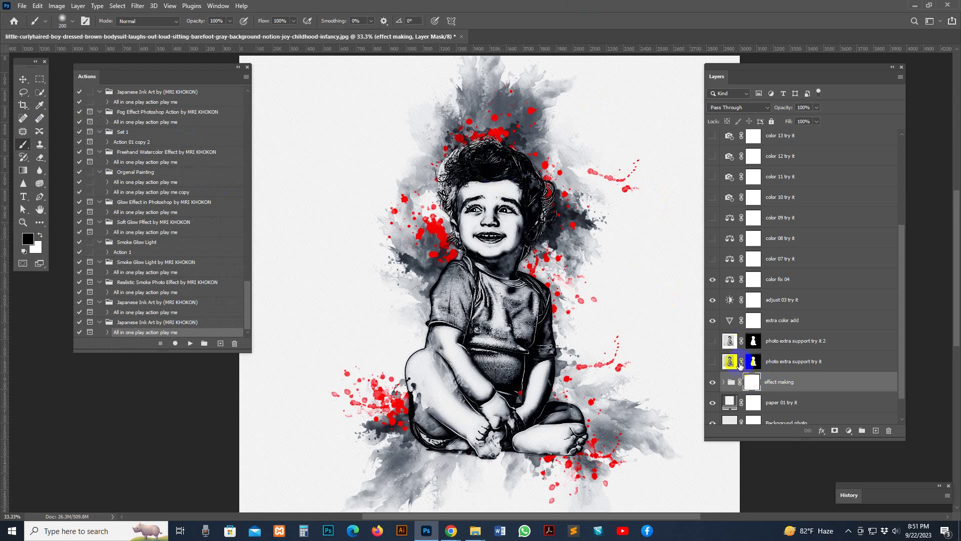
left_click(724, 382)
scroll(791, 226, "down", 4)
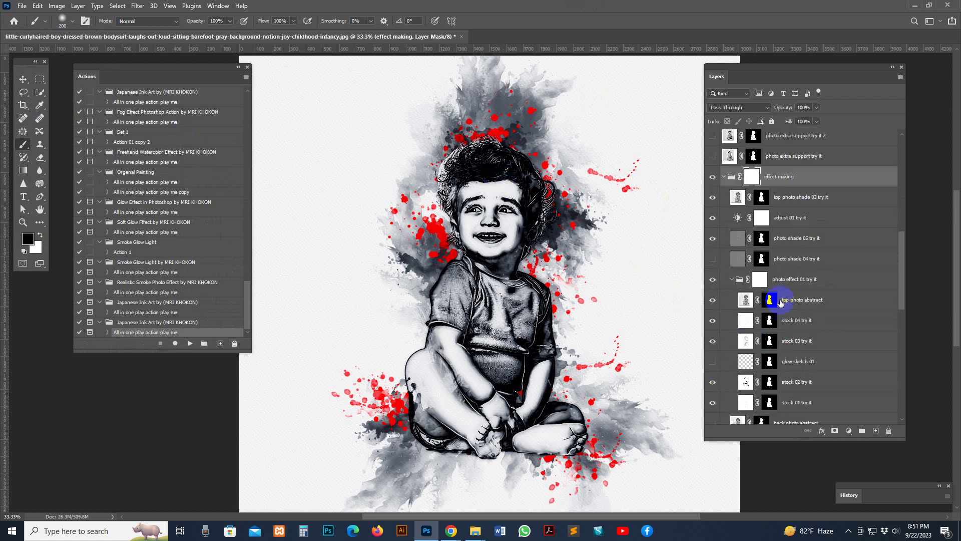
left_click(785, 201)
left_click(724, 178)
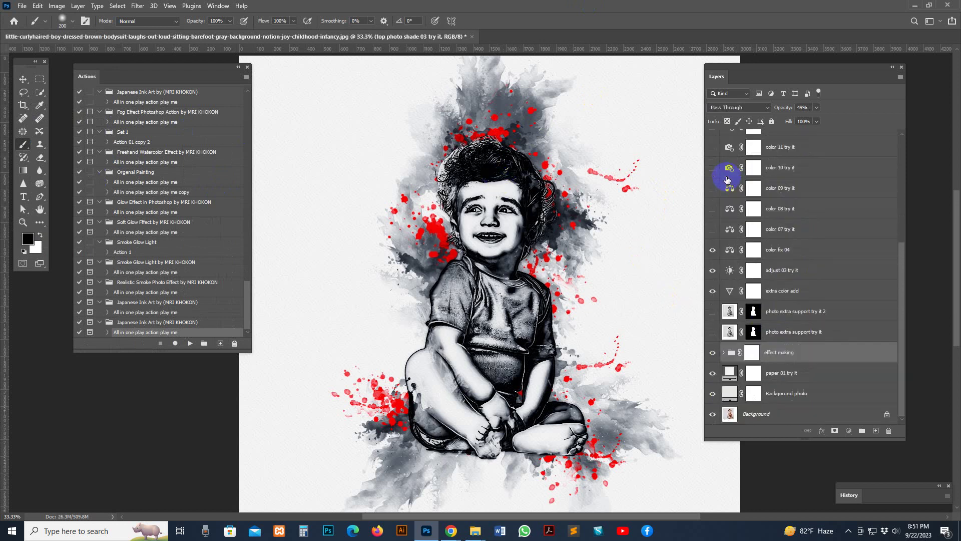
left_click(725, 351)
left_click(724, 353)
scroll(780, 301, "down", 5)
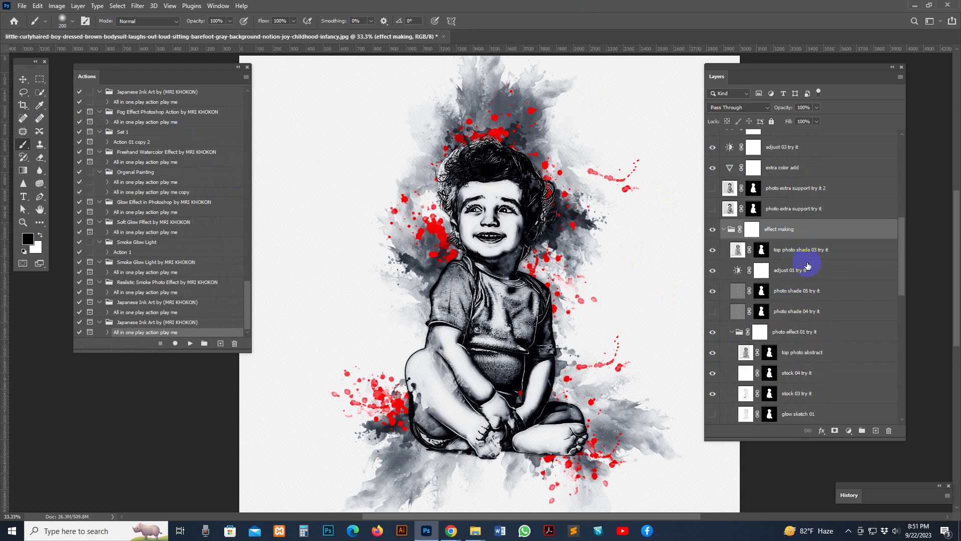
scroll(806, 335, "down", 3)
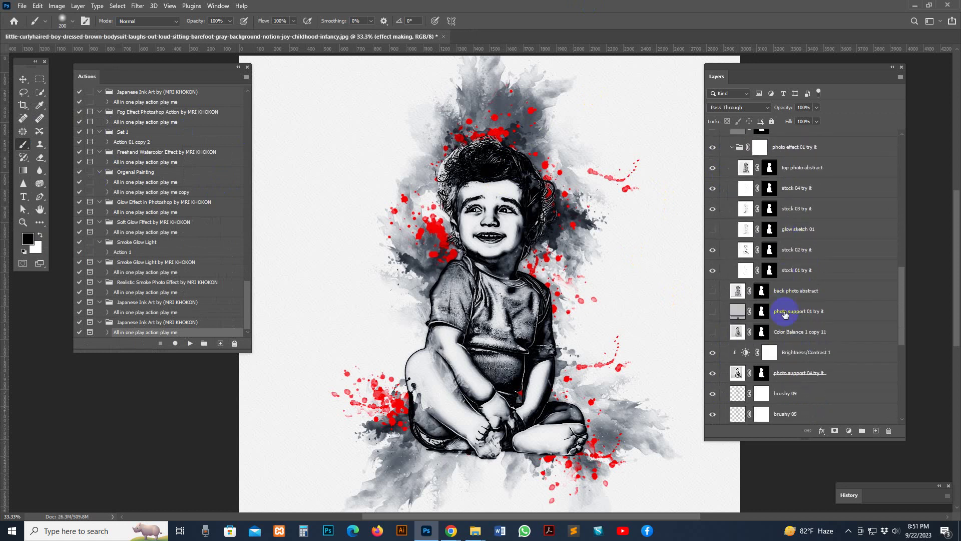
Step: Toggle the photo support 01 try it, back photo abstract and Color Balance 1 copy 11 layers to compare their effects
left_click(716, 314)
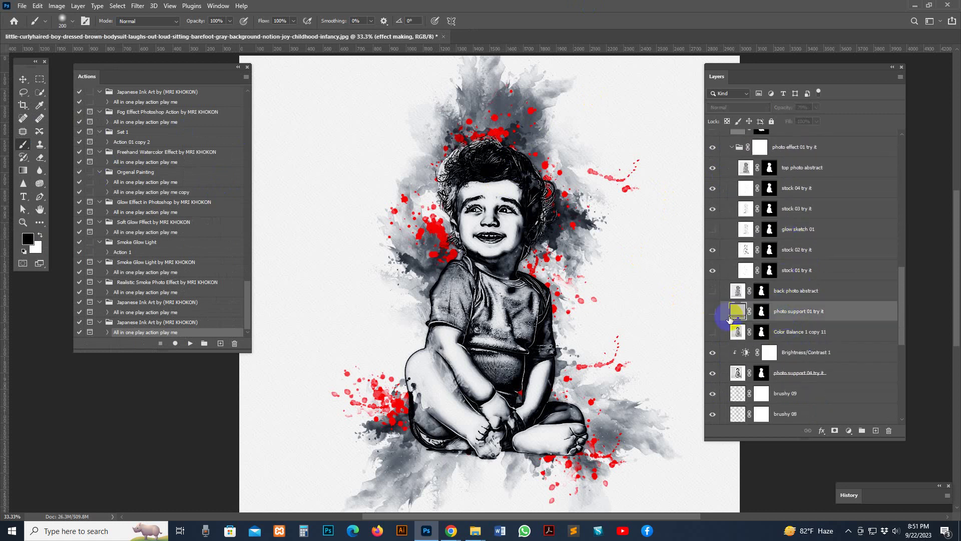
left_click(712, 312)
left_click(713, 313)
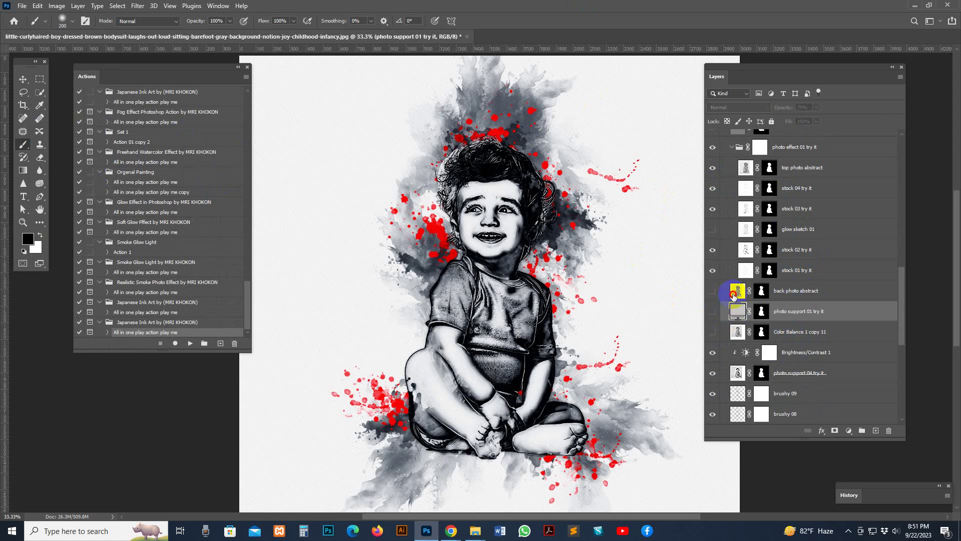
left_click(736, 292)
left_click(712, 291)
left_click(712, 292)
left_click(715, 310)
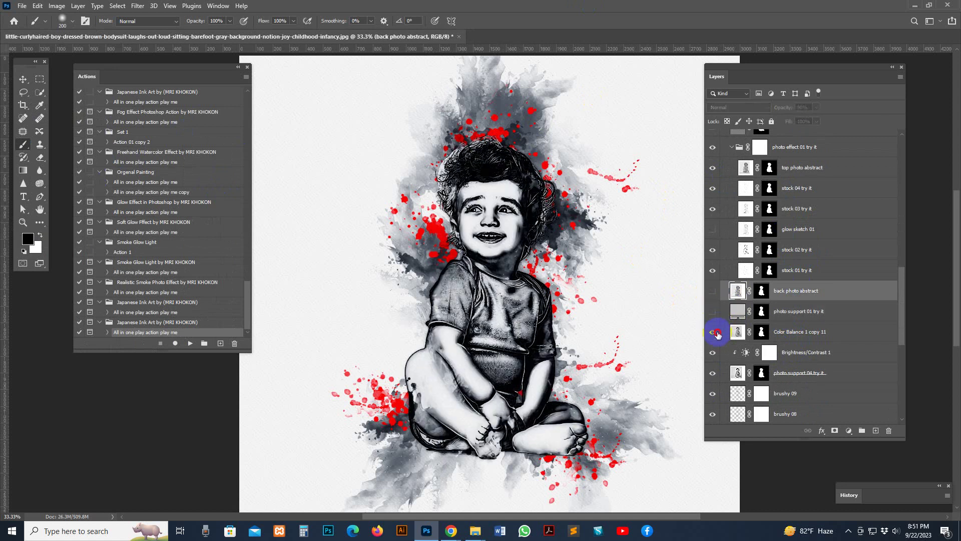
left_click(714, 332)
left_click(714, 332)
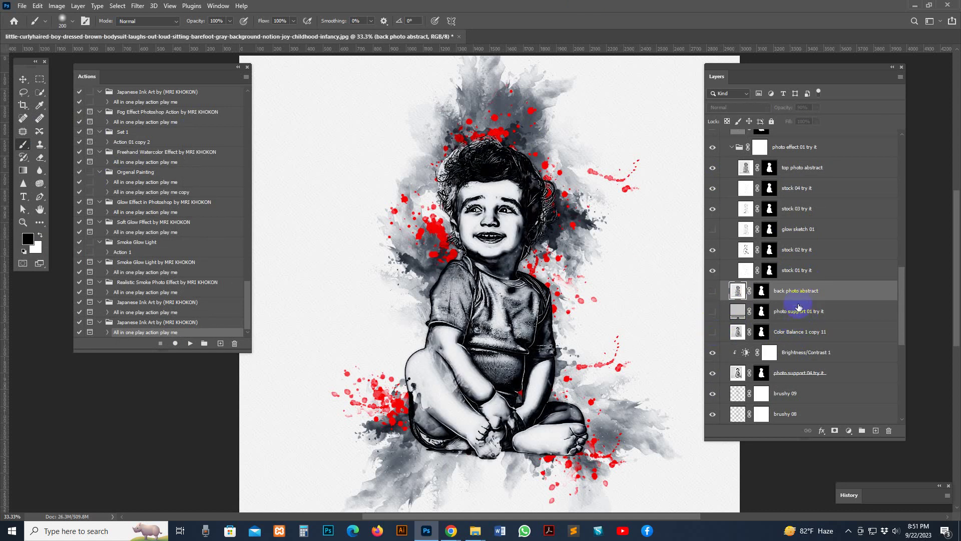
Step: Select the top photo abstract layer's mask and make white the foreground colour
scroll(805, 296, "down", 1)
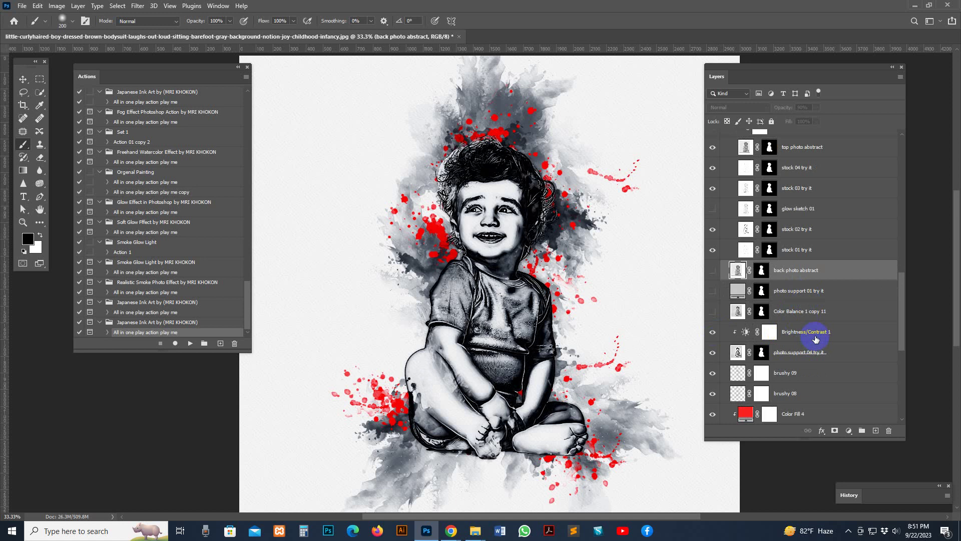
scroll(816, 338, "down", 3)
scroll(811, 328, "down", 7)
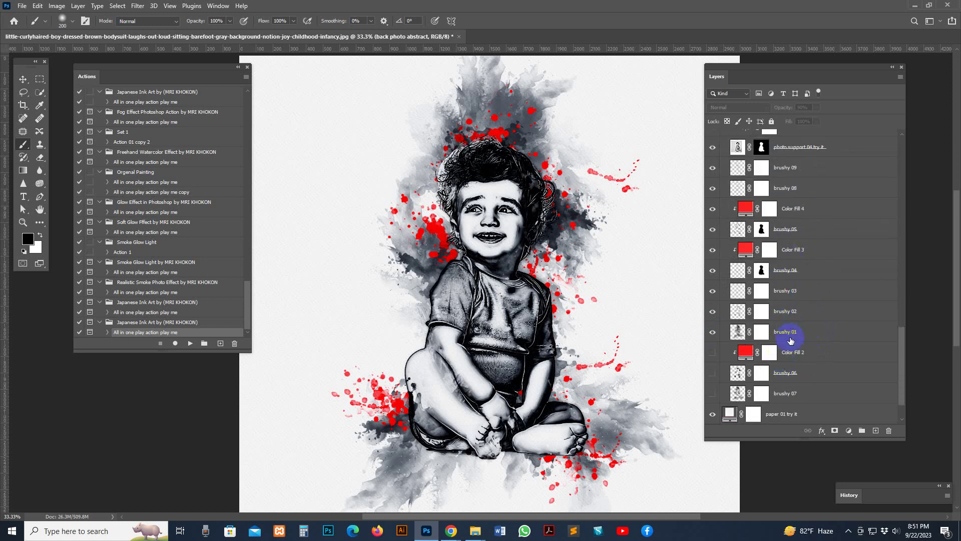
scroll(796, 290, "up", 15)
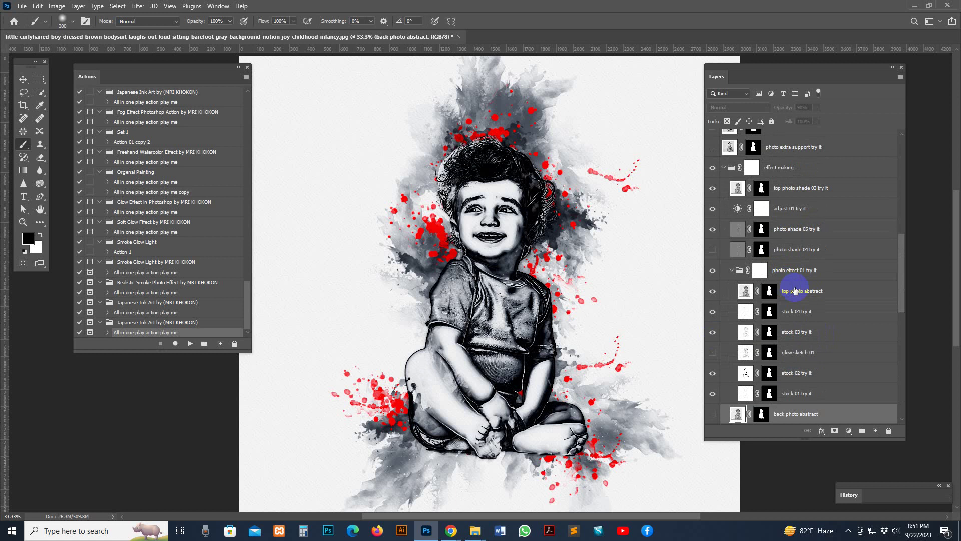
left_click(724, 291)
left_click(714, 291)
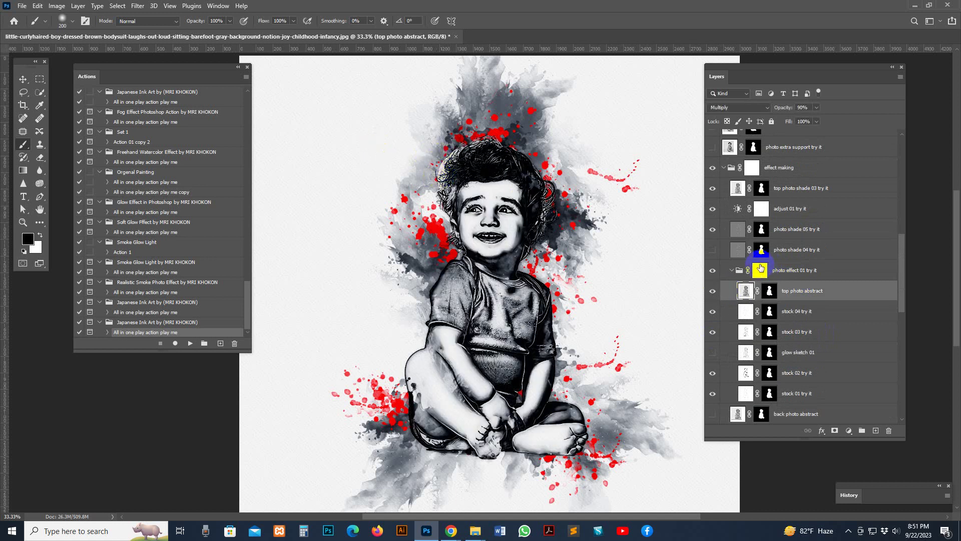
scroll(827, 295, "down", 3)
left_click(769, 229)
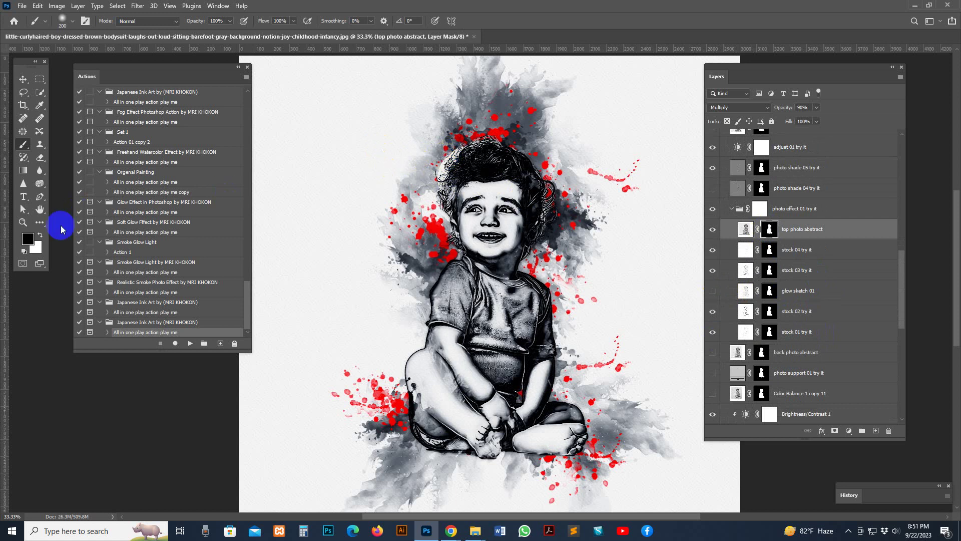
left_click(40, 235)
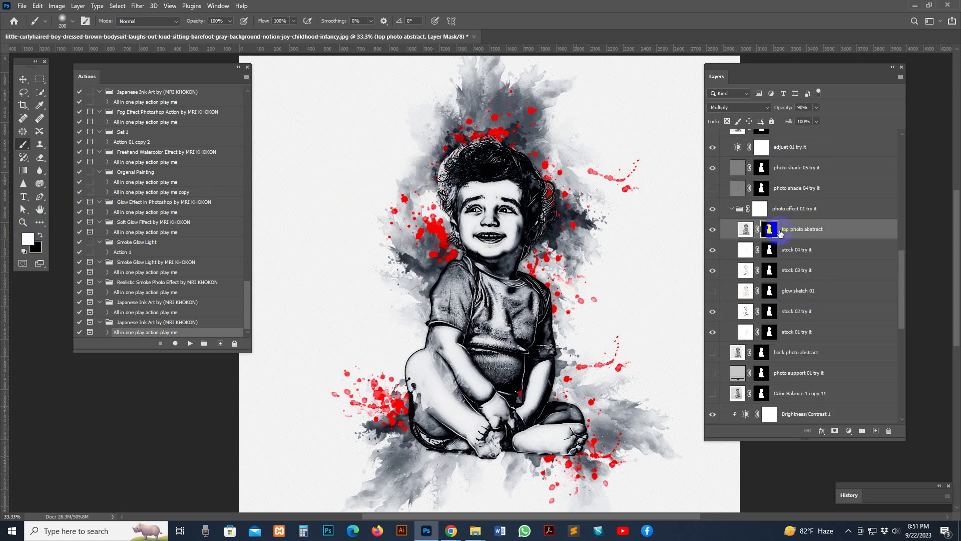
Step: Select the photo support 04 try it layer and toggle its visibility to compare its effect on the boy
scroll(751, 261, "down", 4)
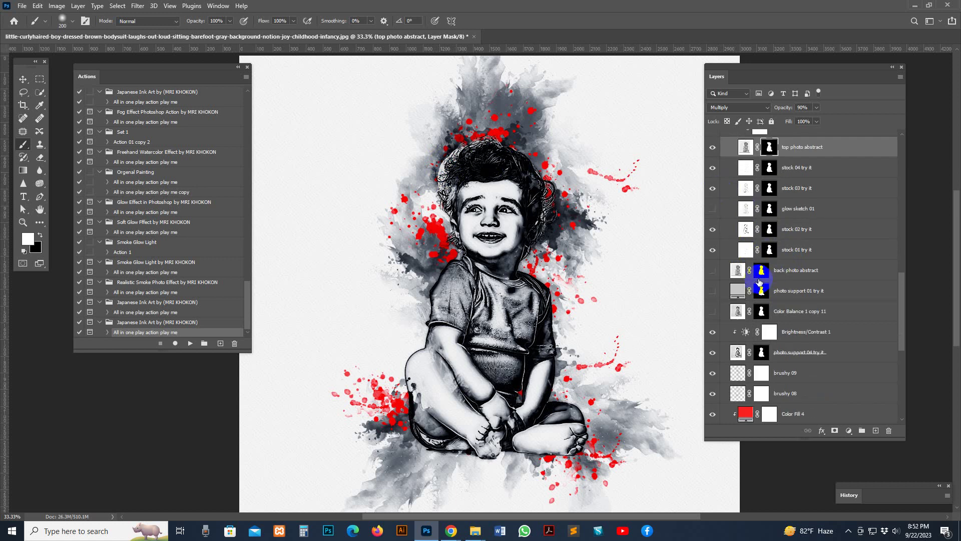
scroll(755, 298, "down", 4)
left_click(737, 271)
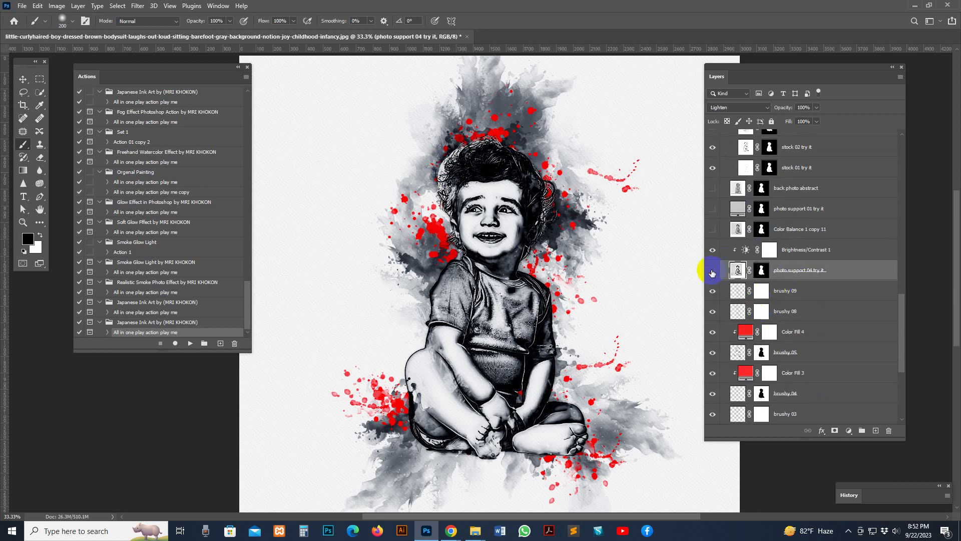
left_click(712, 270)
left_click(713, 270)
Step: On the photo support 04 try it layer's mask, undo the trial white stroke beside the boy's hair and paint there in black
key("x")
left_click(759, 271)
mouse_move(437, 148)
left_mouse_down()
mouse_move(433, 165)
mouse_move(454, 168)
mouse_move(440, 170)
left_mouse_up()
key("ctrl+z")
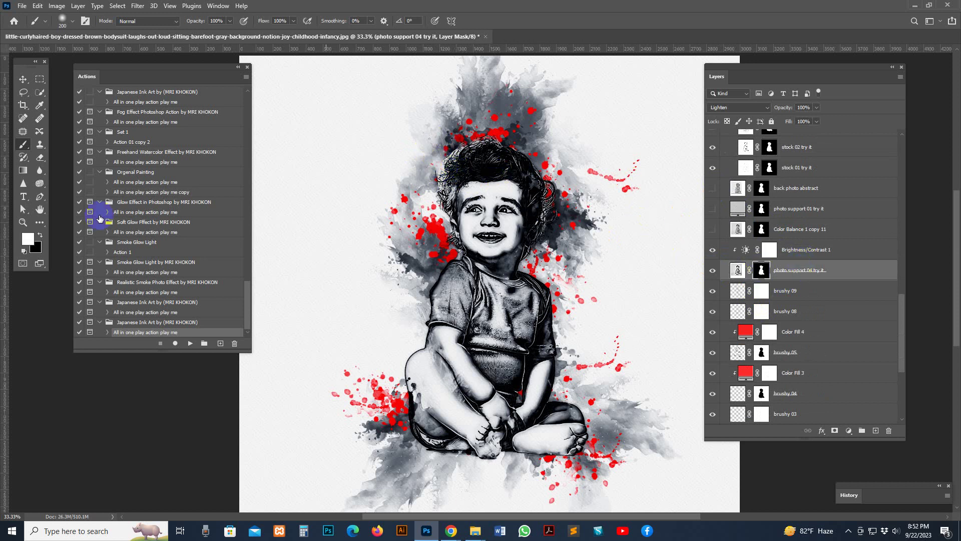
key("ctrl+z")
left_click(430, 150)
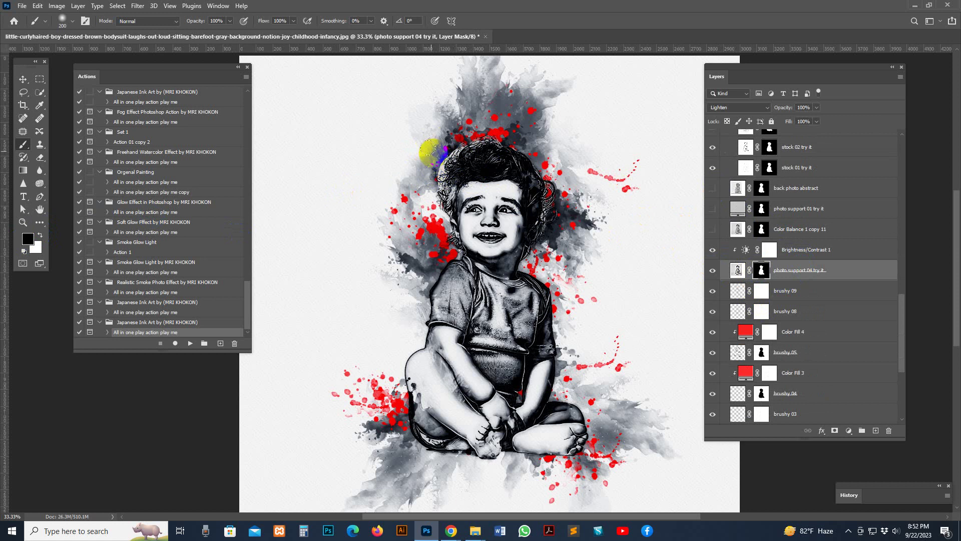
mouse_move(440, 169)
left_mouse_down()
mouse_move(456, 135)
mouse_move(519, 136)
mouse_move(429, 198)
mouse_move(464, 193)
mouse_move(443, 193)
mouse_move(428, 172)
left_mouse_up()
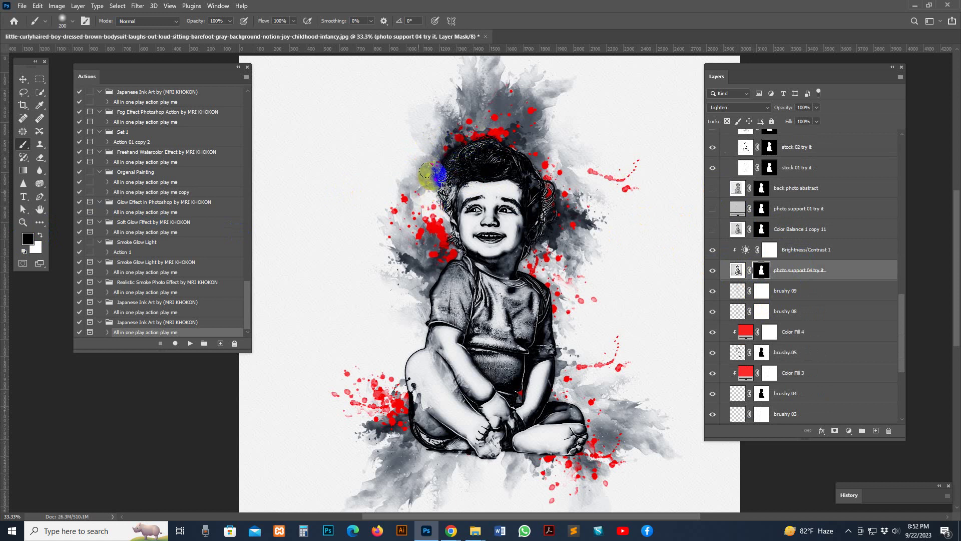
Step: Select the photo support 04 try it layer's image with the Move tool active and toggle its visibility to compare its effect
left_click(20, 81)
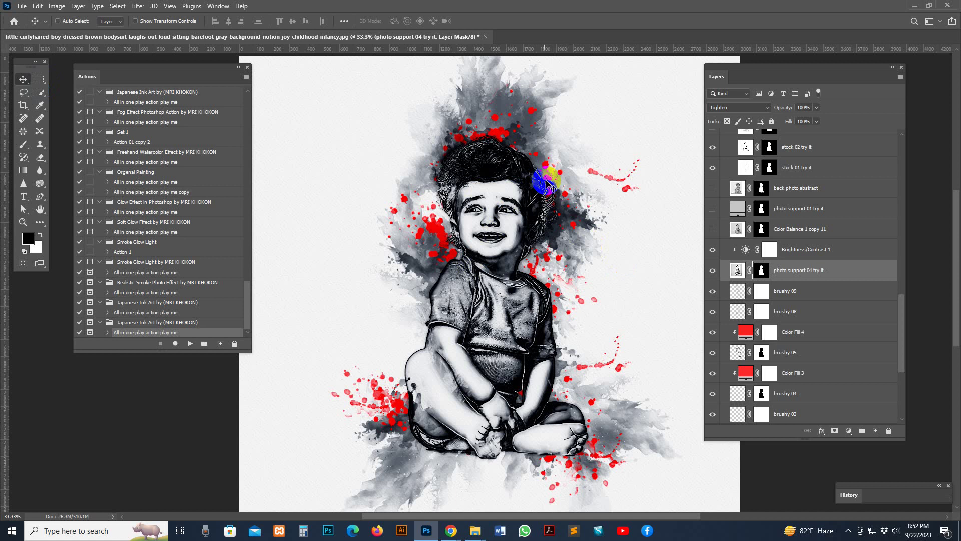
left_click(737, 270)
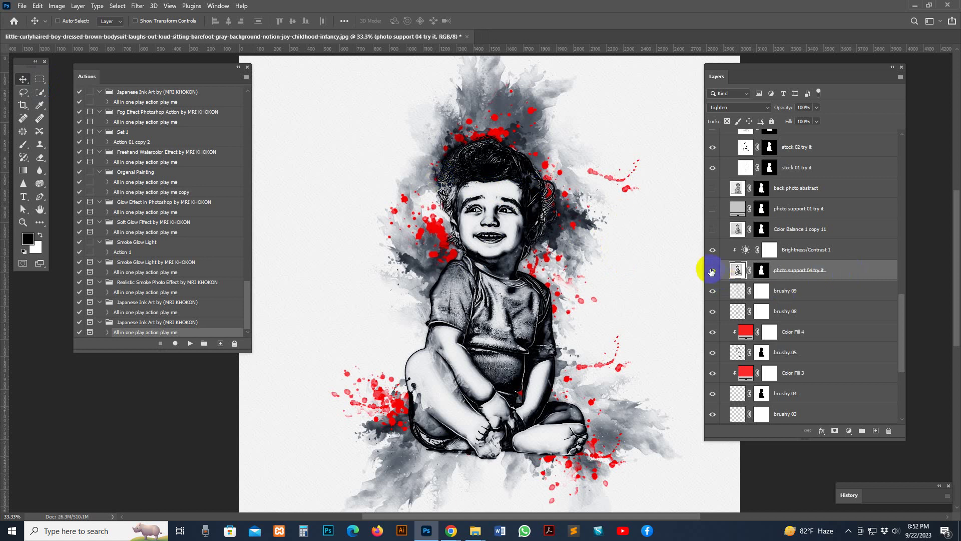
left_click(713, 270)
left_click(713, 271)
left_click(825, 289)
left_click(802, 273)
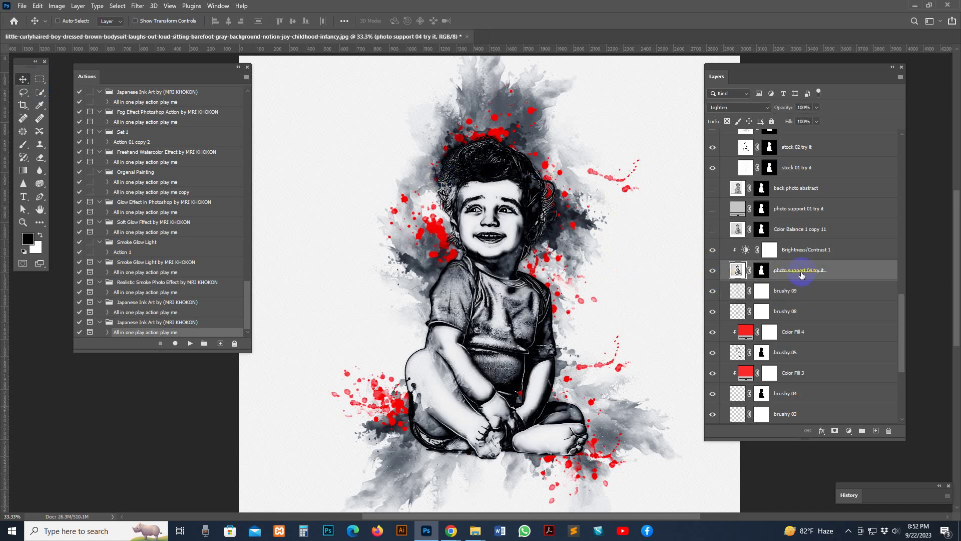
Step: Hide the paper 01 try it, Backgorund photo and Background layers beneath the effect making group
scroll(848, 274, "up", 3)
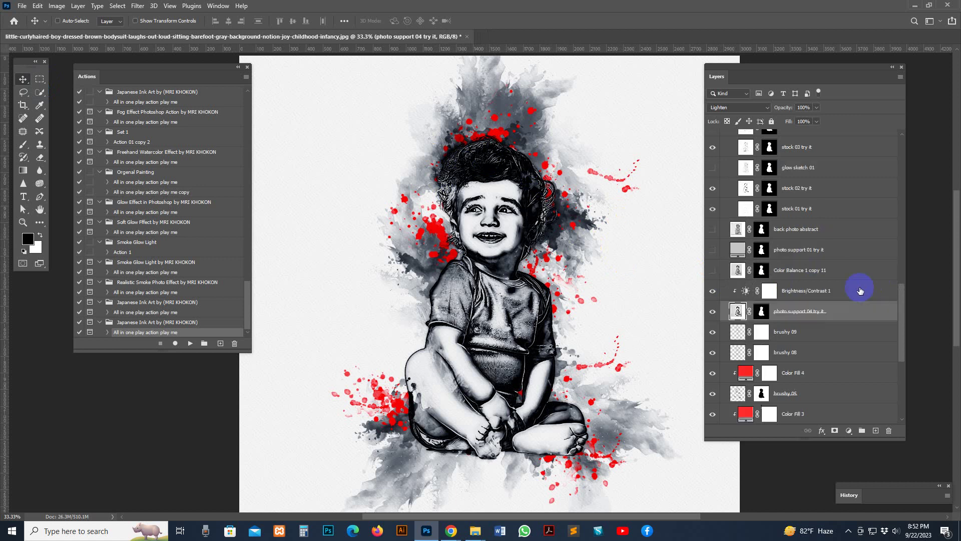
scroll(817, 275, "up", 15)
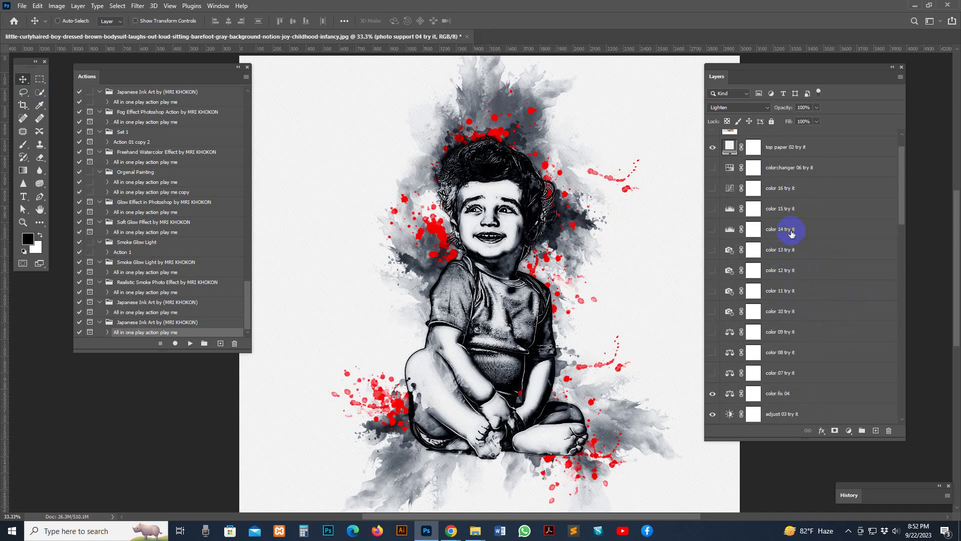
scroll(791, 236, "down", 5)
left_click(759, 347)
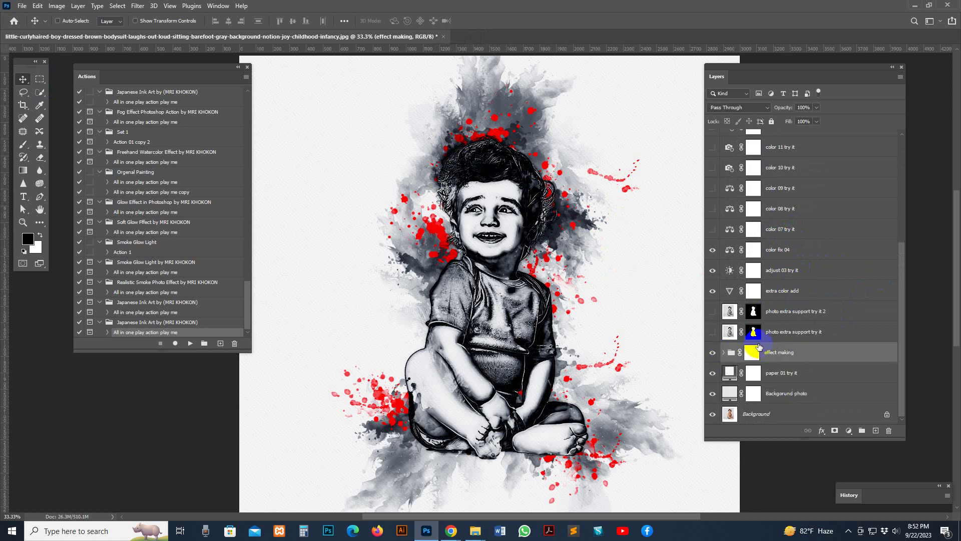
left_click(757, 373)
left_click(712, 372)
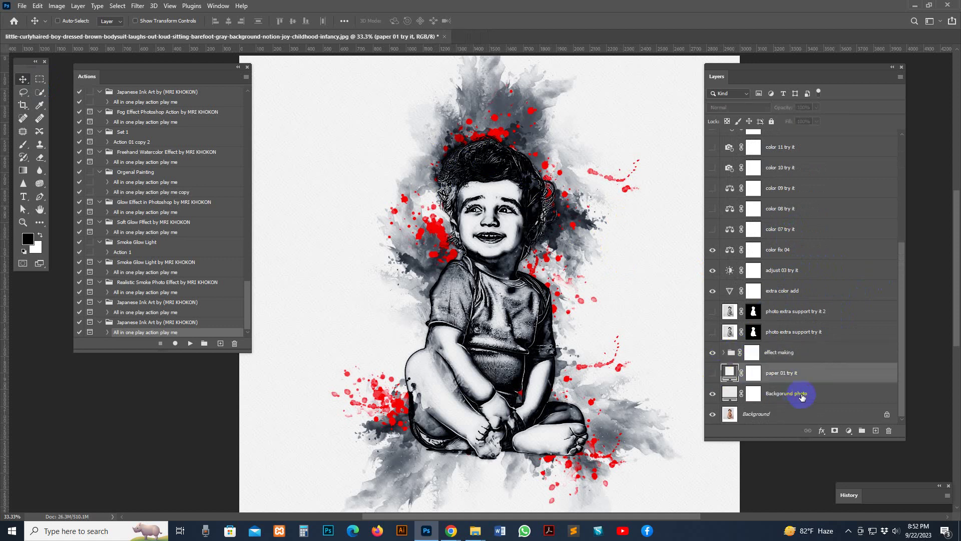
left_click(797, 393)
left_click(713, 394)
left_click(766, 415)
left_click(712, 415)
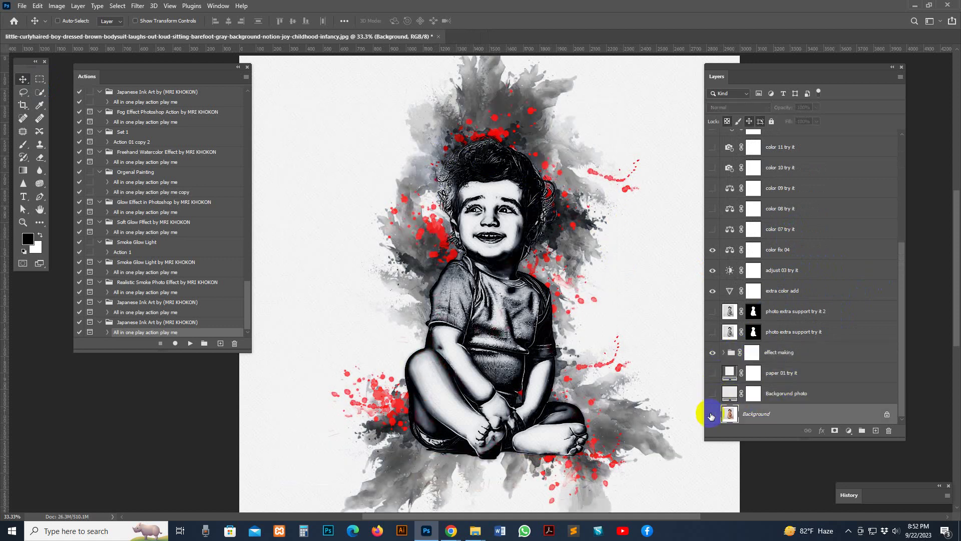
Step: Hide the top paper 02 try it layer as well, leaving the artwork on a transparent background
scroll(794, 260, "up", 6)
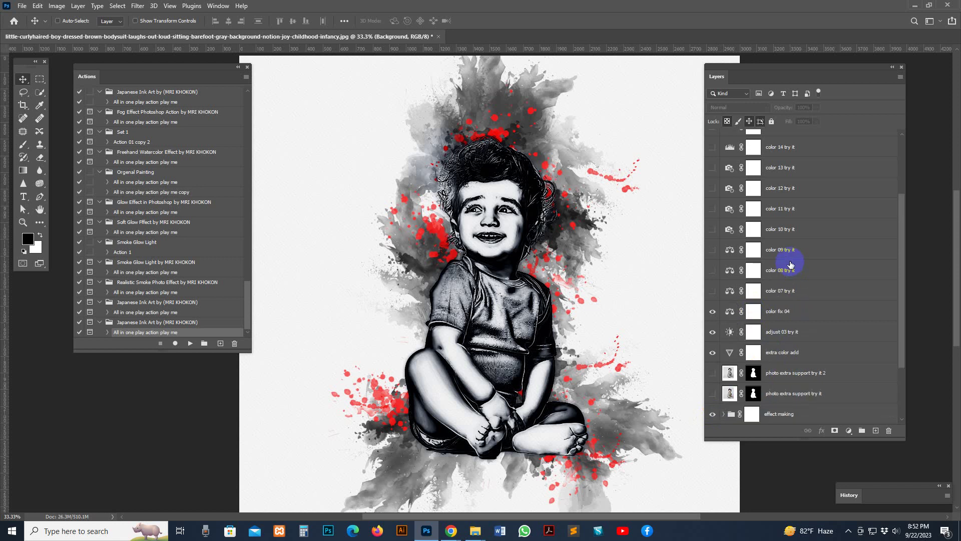
left_click(713, 187)
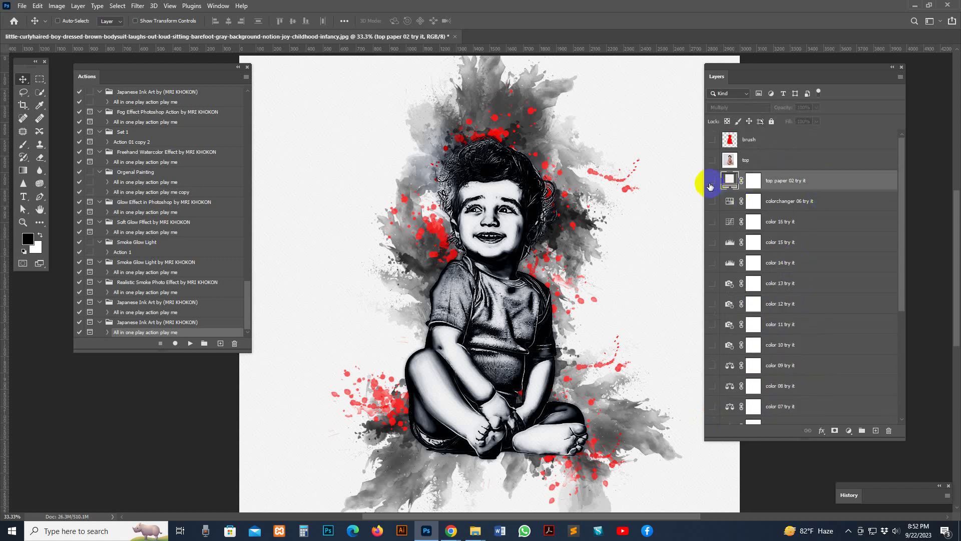
left_click(710, 183)
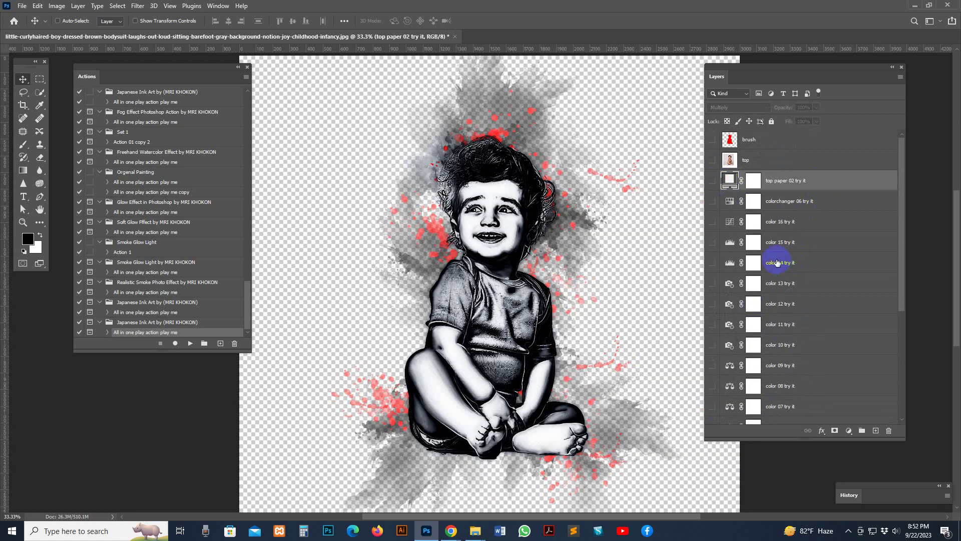
scroll(777, 262, "down", 5)
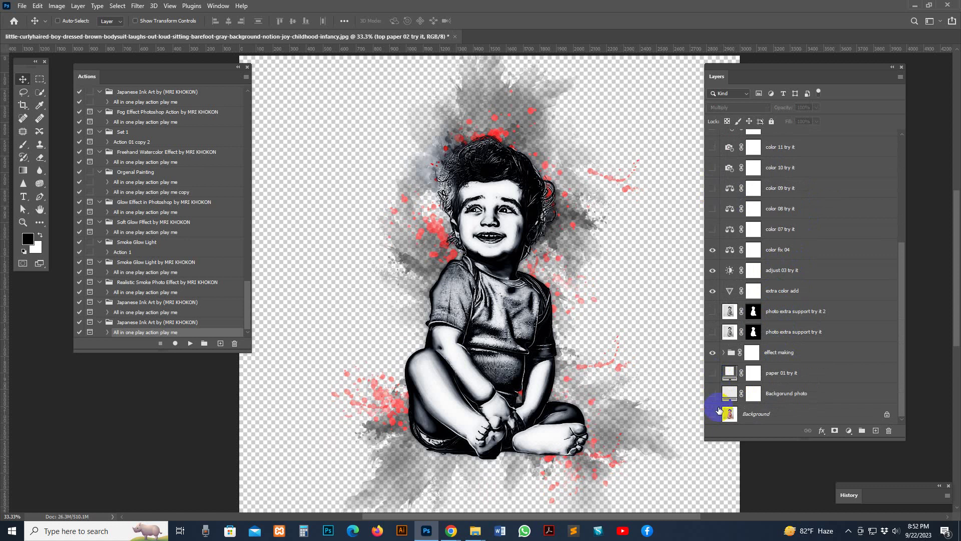
Step: Look up the Export As option for saving the transparent artwork and leave it without exporting
left_click_drag(766, 75, 787, 75)
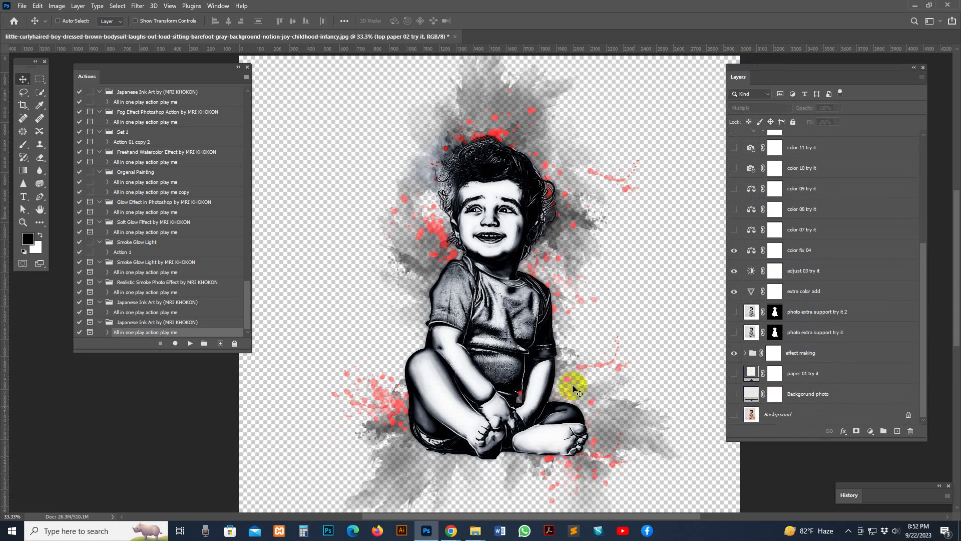
left_click(22, 6)
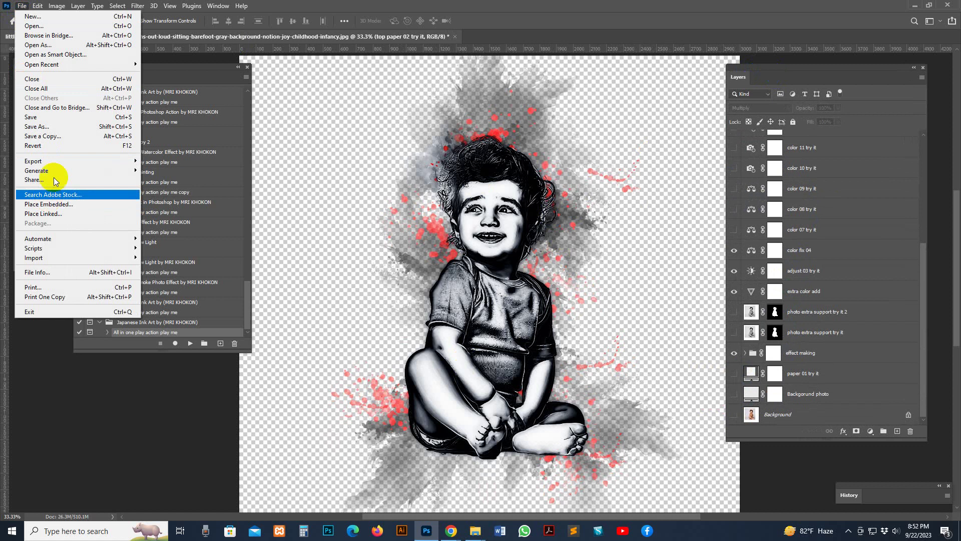
mouse_move(85, 160)
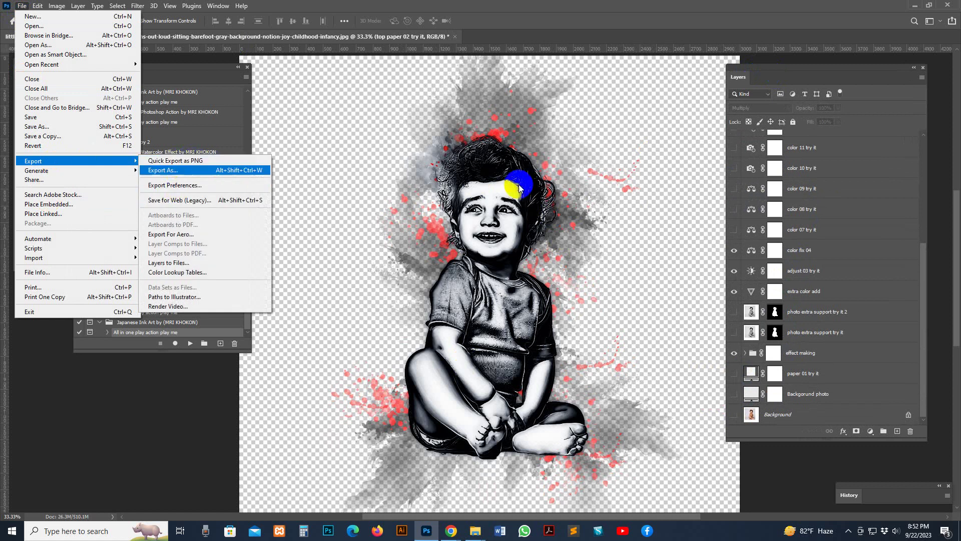
left_click(852, 344)
Step: Show the paper 01 try it, Backgorund photo, Background and top paper 02 try it layers again
left_click(808, 372)
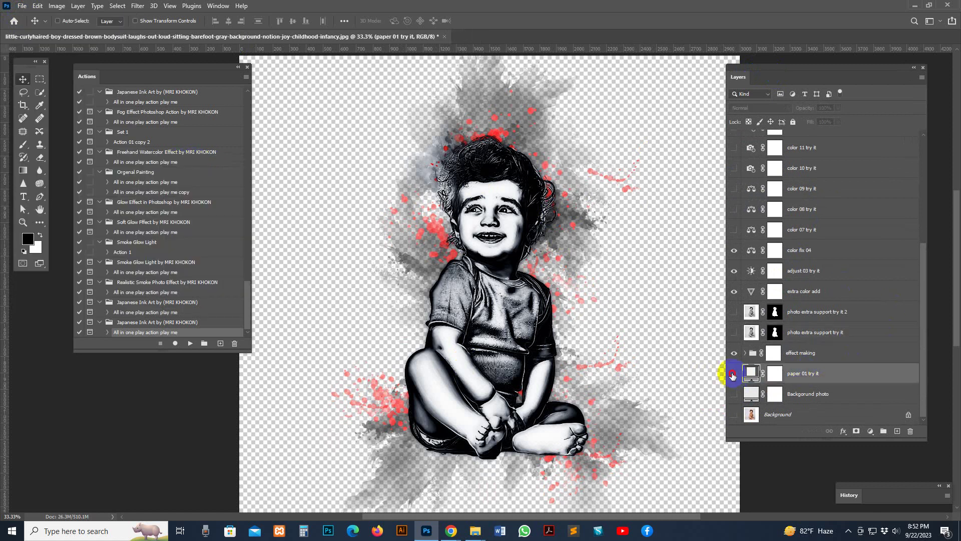
left_click(734, 373)
left_click(826, 395)
left_click(735, 394)
left_click(734, 414)
left_click(749, 415)
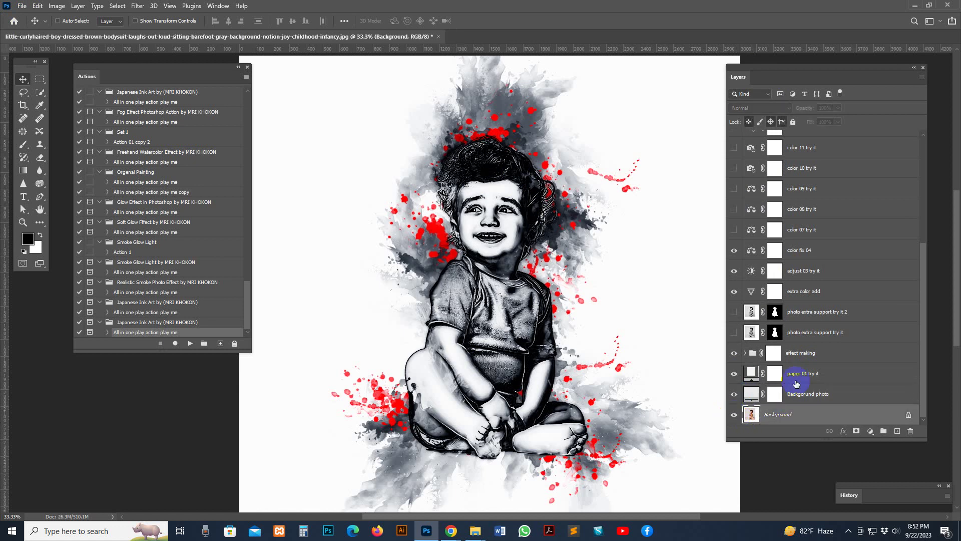
scroll(826, 314, "up", 5)
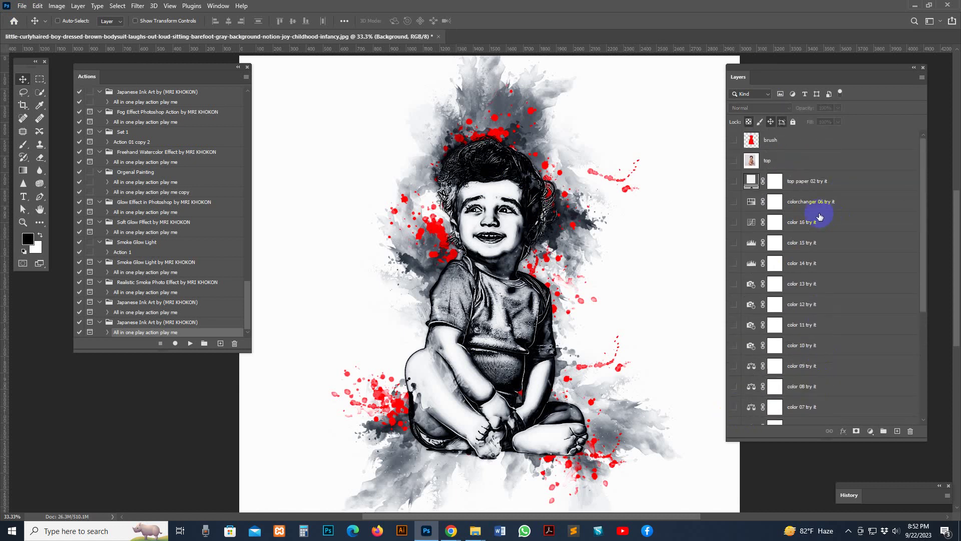
left_click(821, 182)
left_click(734, 180)
Step: Set the Hue of the colorchanger 06 try it adjustment to -73 and leave that layer hidden
left_click(774, 201)
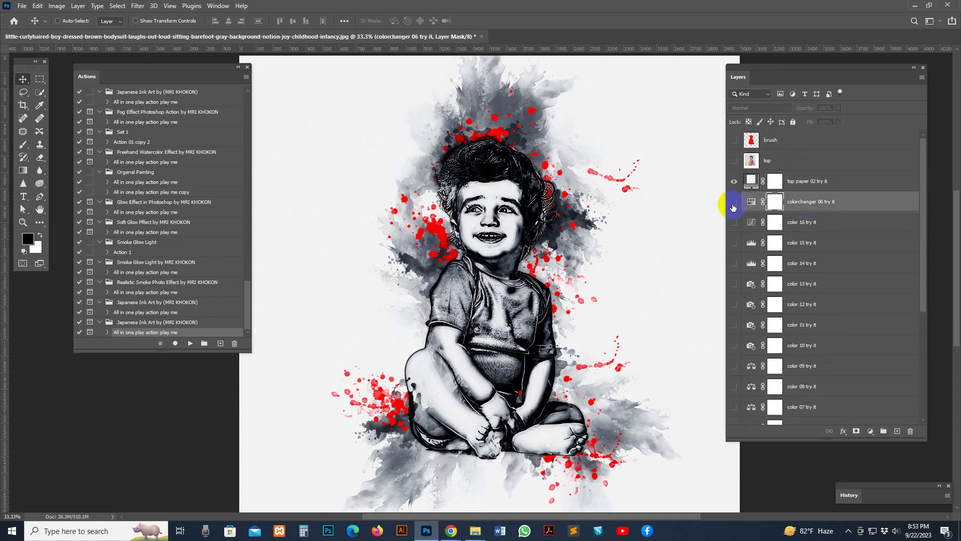
left_click(733, 203)
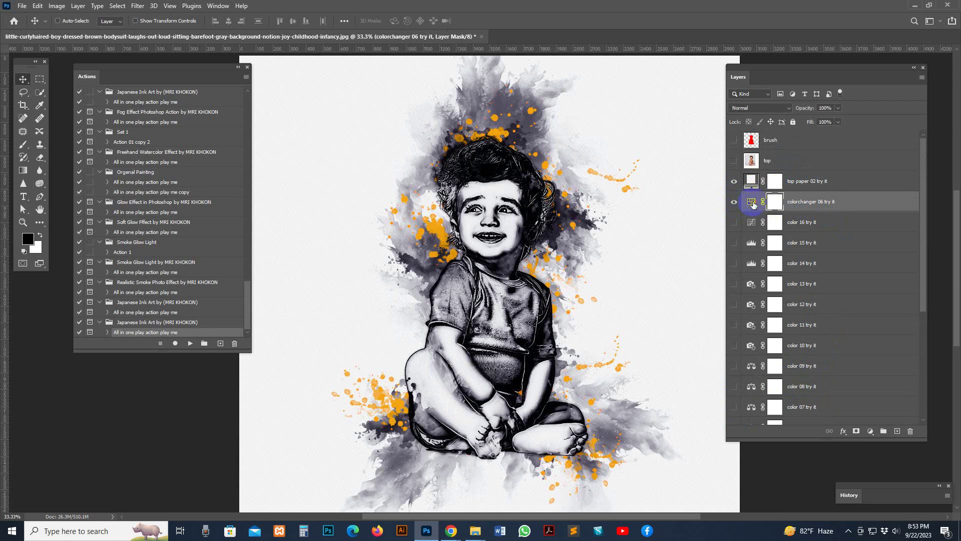
double_click(752, 202)
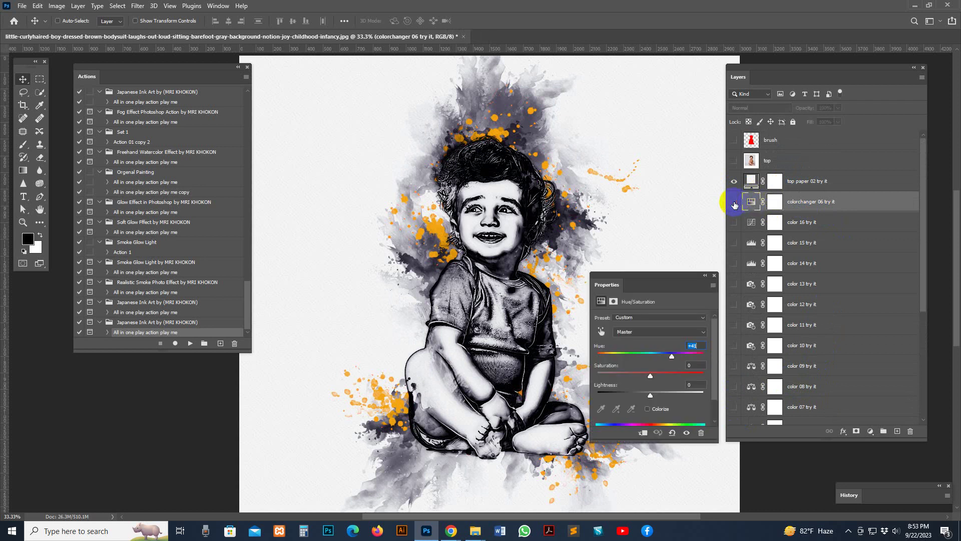
left_click(733, 202)
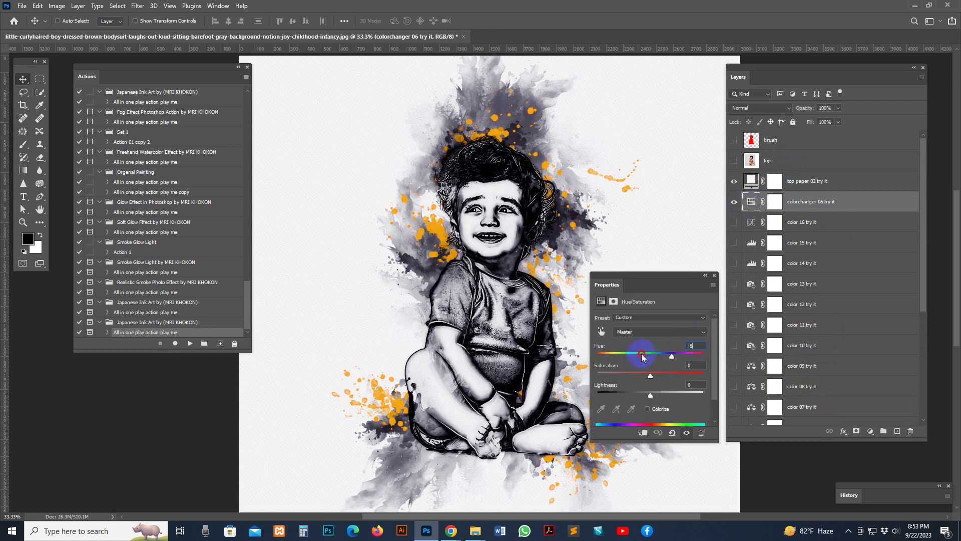
mouse_move(642, 356)
left_mouse_down()
mouse_move(614, 351)
mouse_move(634, 350)
mouse_move(644, 290)
mouse_move(690, 304)
left_mouse_up()
mouse_move(705, 370)
left_mouse_down()
mouse_move(756, 371)
mouse_move(645, 373)
mouse_move(674, 371)
left_mouse_up()
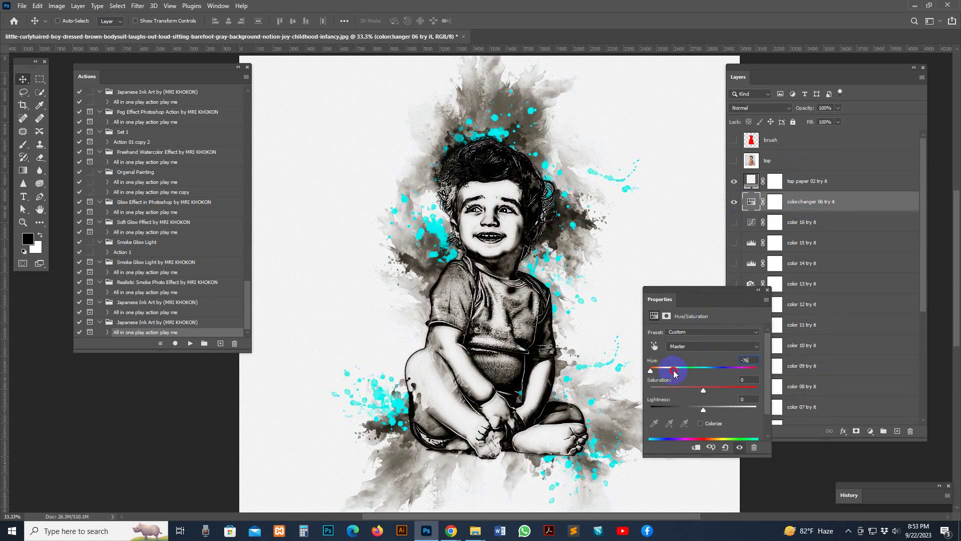
left_click(767, 290)
left_click(734, 201)
Step: Toggle the color 16, color 15, color 14 and color 11 try it layers and color fix 04 to compare their colour effects
left_click(732, 223)
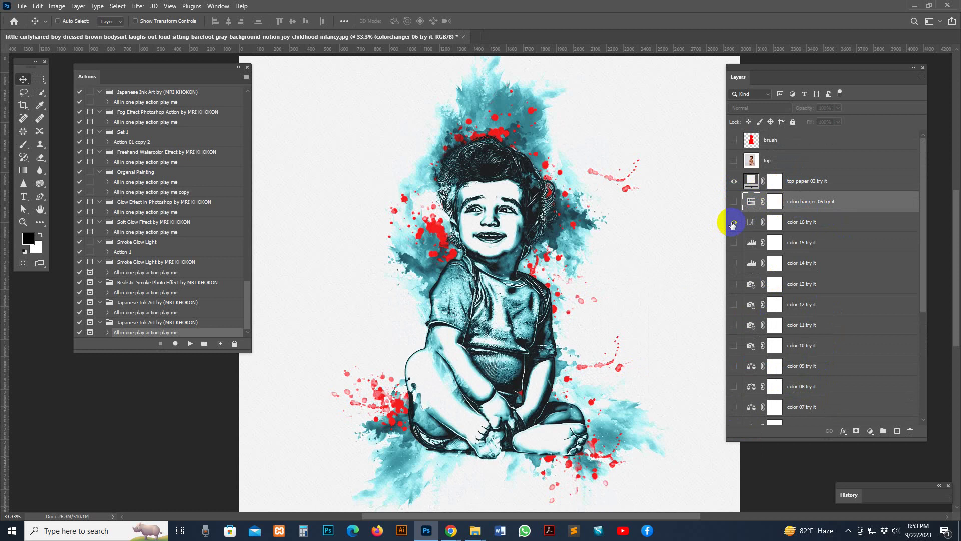
left_click(732, 224)
left_click(735, 243)
left_click(734, 243)
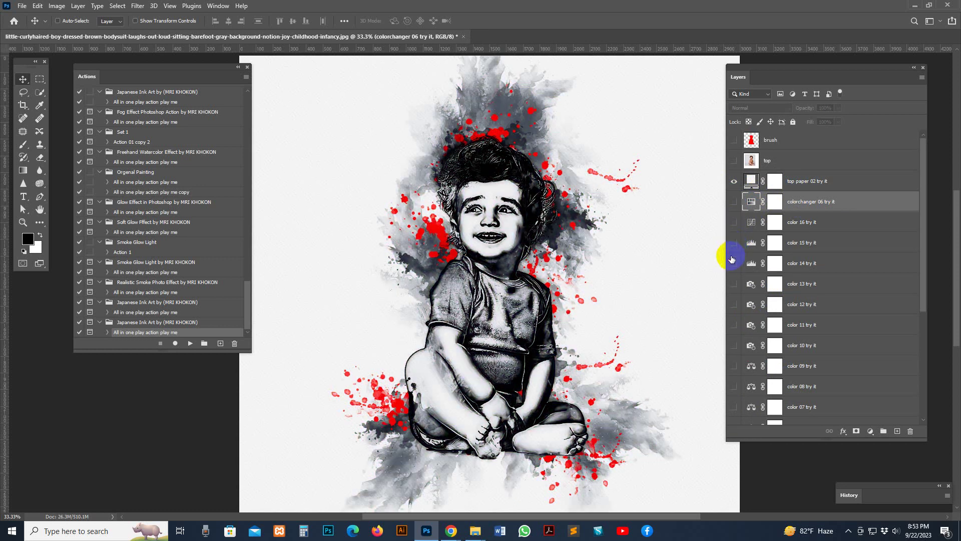
left_click(734, 263)
left_click(734, 263)
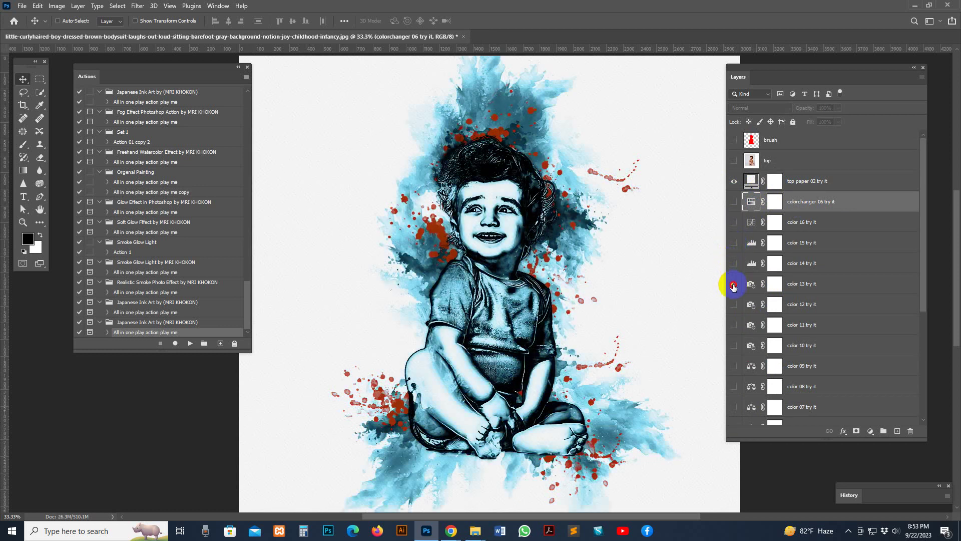
left_click(733, 325)
scroll(751, 291, "down", 4)
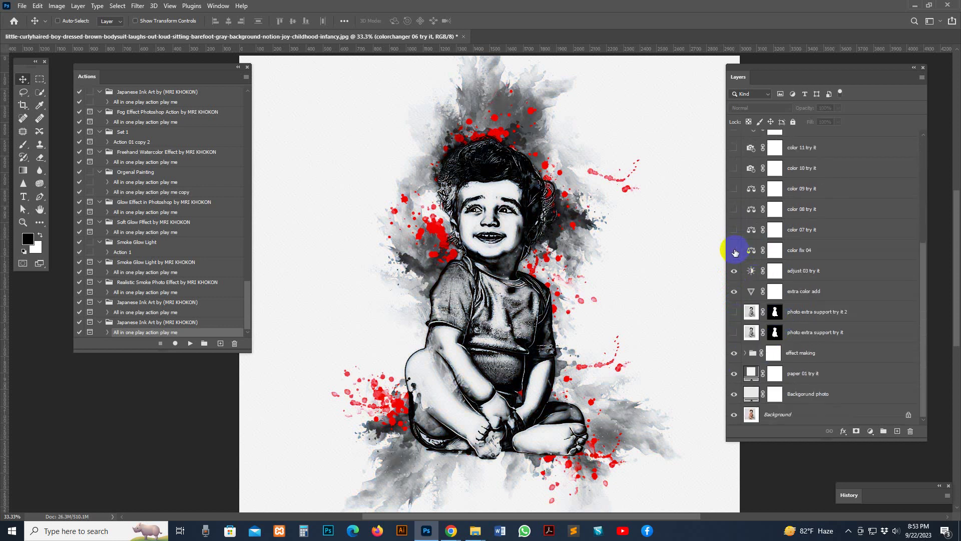
left_click(734, 250)
Step: Show the photo extra support try it layer and brush black on its mask around the boy's hair
left_click(751, 332)
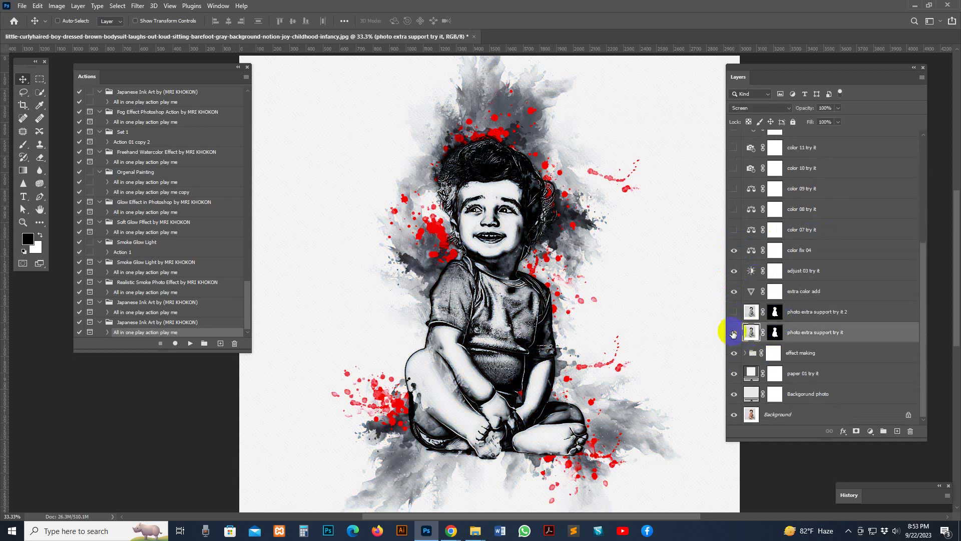
left_click(733, 332)
left_click(775, 331)
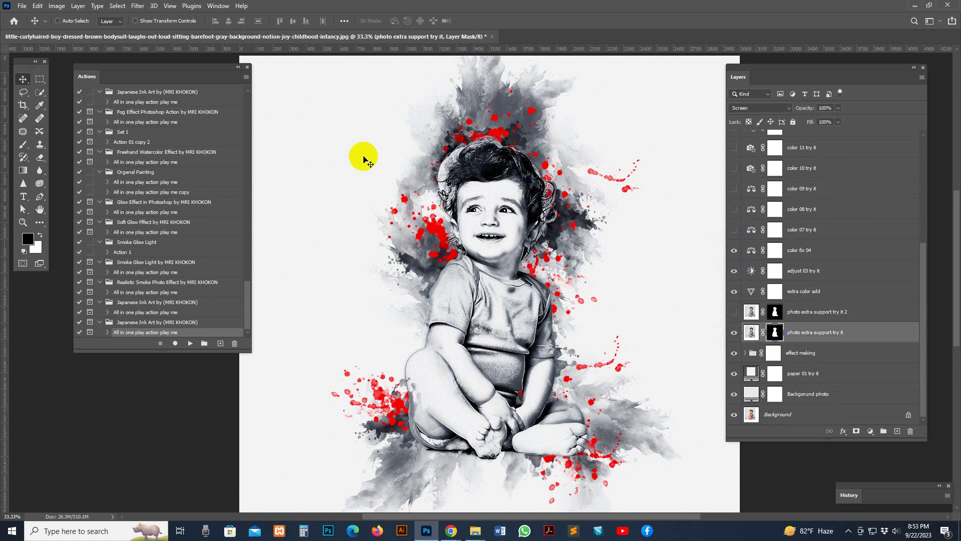
left_click(23, 145)
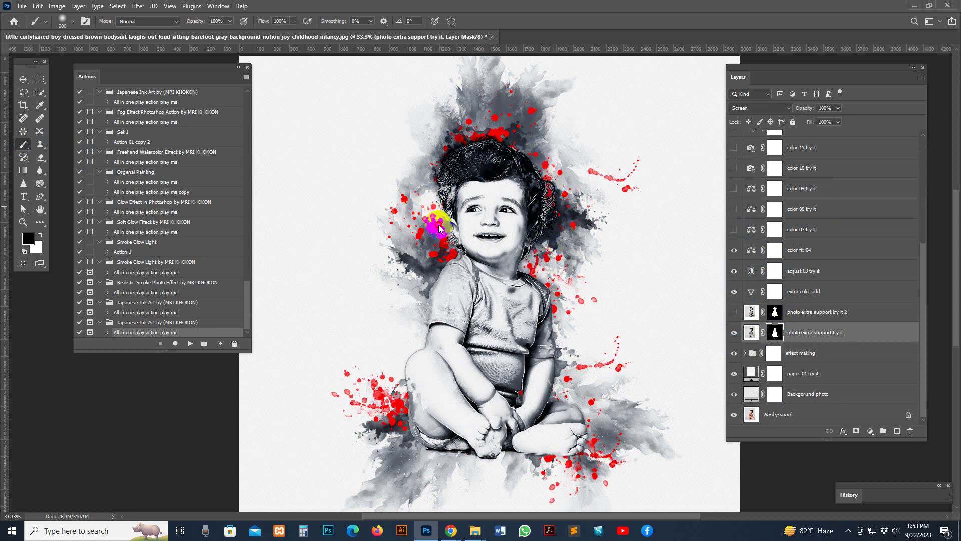
Step: Show photo extra support try it 2 instead of photo extra support try it and paint black on its mask over the boy's hair and limbs
left_click(733, 332)
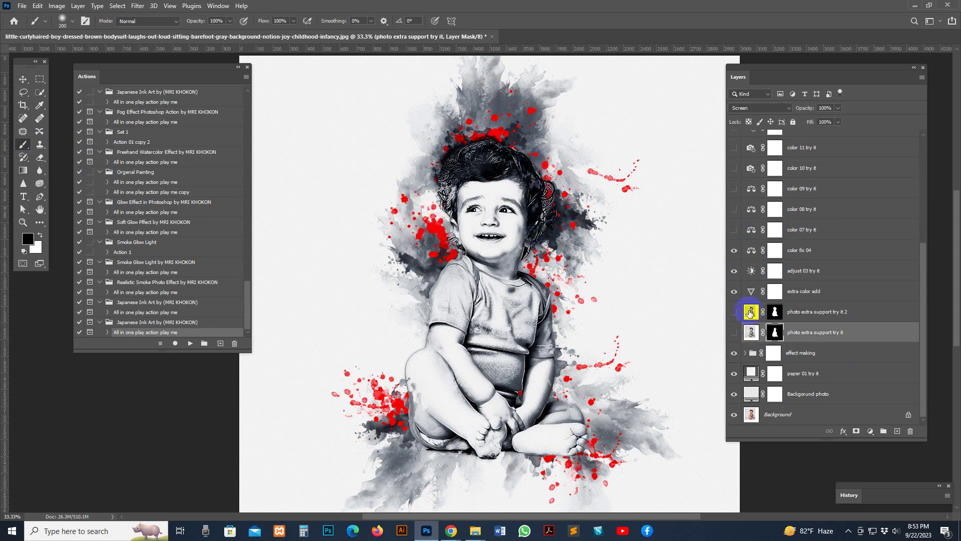
left_click(748, 311)
left_click(733, 312)
left_click(774, 312)
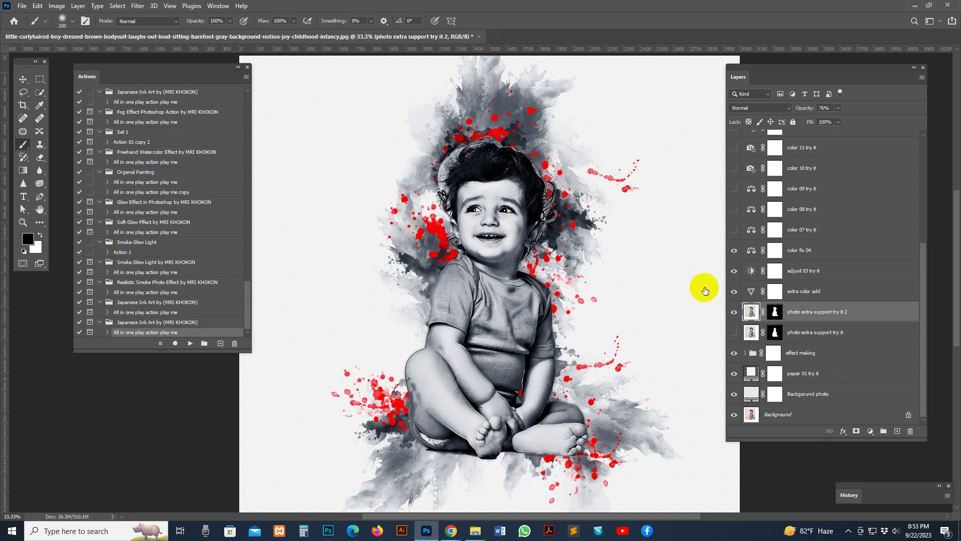
mouse_move(508, 139)
left_mouse_down()
mouse_move(447, 134)
mouse_move(435, 169)
mouse_move(440, 151)
mouse_move(441, 235)
mouse_move(422, 263)
mouse_move(407, 323)
mouse_move(412, 374)
mouse_move(401, 409)
mouse_move(419, 414)
mouse_move(451, 448)
mouse_move(561, 457)
left_mouse_up()
mouse_move(568, 410)
left_mouse_down()
mouse_move(541, 270)
mouse_move(514, 276)
mouse_move(458, 262)
mouse_move(430, 287)
mouse_move(429, 318)
left_mouse_up()
mouse_move(542, 167)
left_mouse_down()
mouse_move(547, 267)
mouse_move(572, 212)
mouse_move(508, 183)
mouse_move(439, 195)
mouse_move(475, 145)
left_mouse_up()
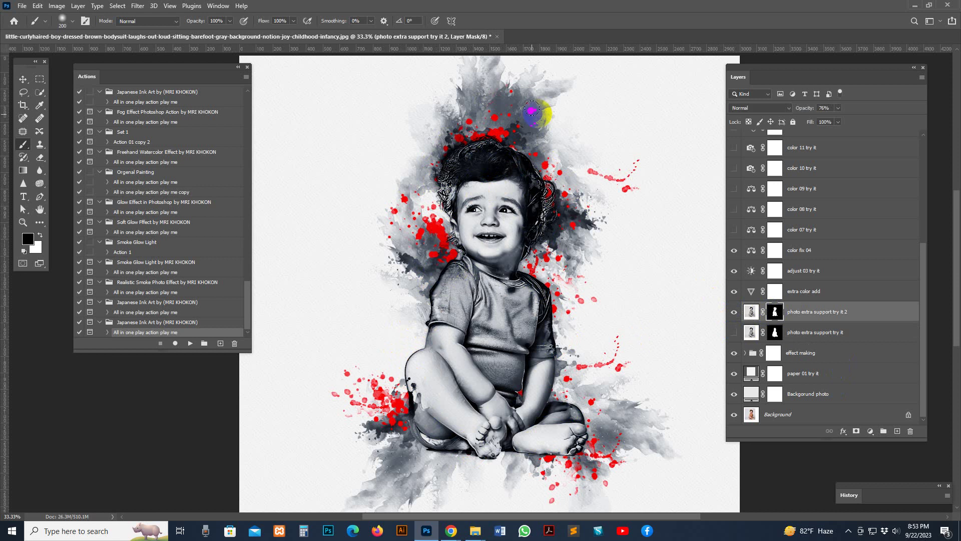
Step: Hide the photo extra support try it 2 layer and show photo extra support try it, toggling both to compare their effects
left_click(733, 312)
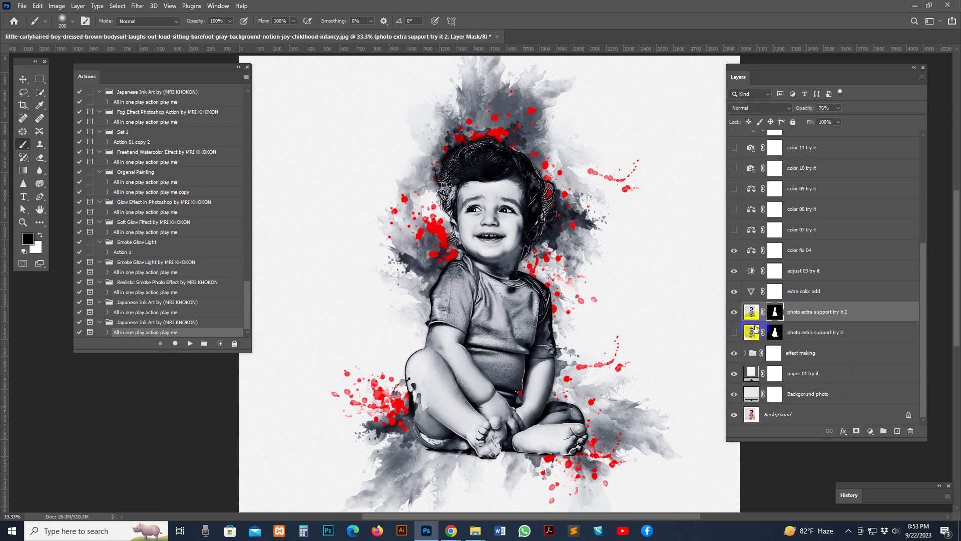
left_click(734, 312)
left_click(734, 333)
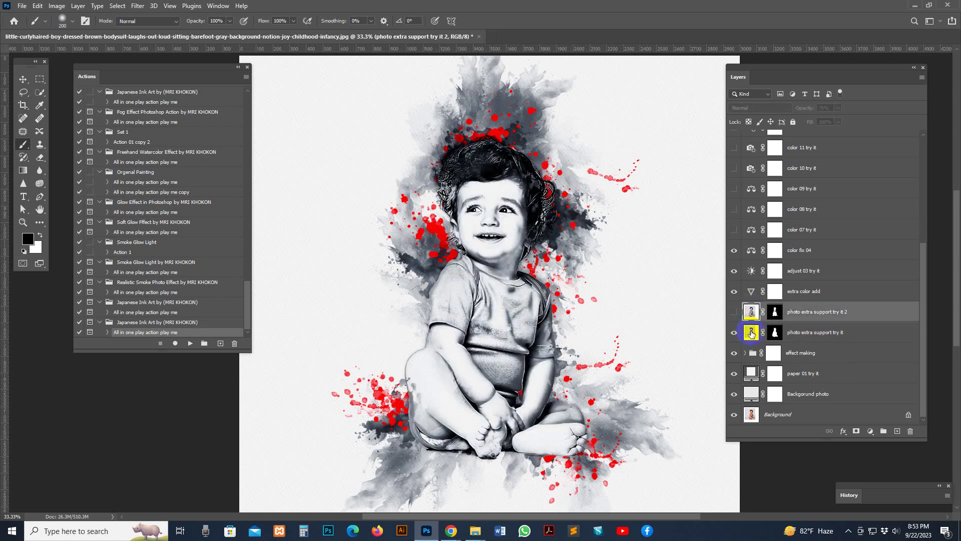
left_click(734, 332)
left_click(734, 332)
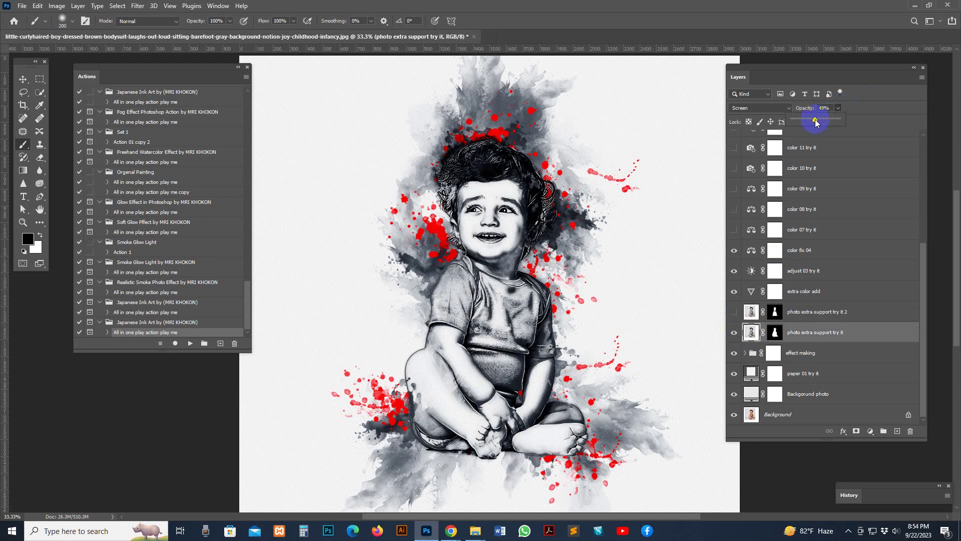
Step: Adjust the opacity of the photo extra support try it layer, and hide the layer to inspect the boy without it
left_click_drag(817, 123, 817, 123)
left_click(735, 332)
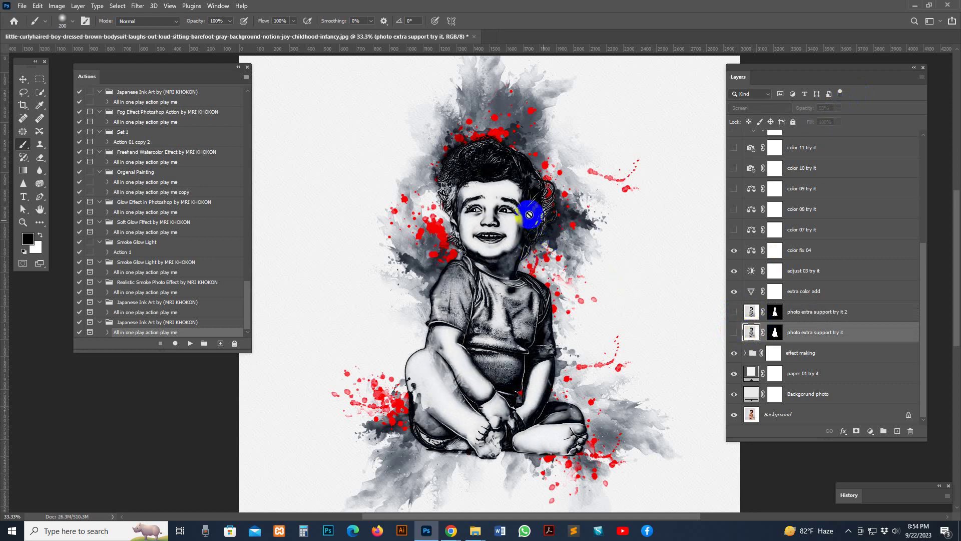
key("z")
left_click(529, 214)
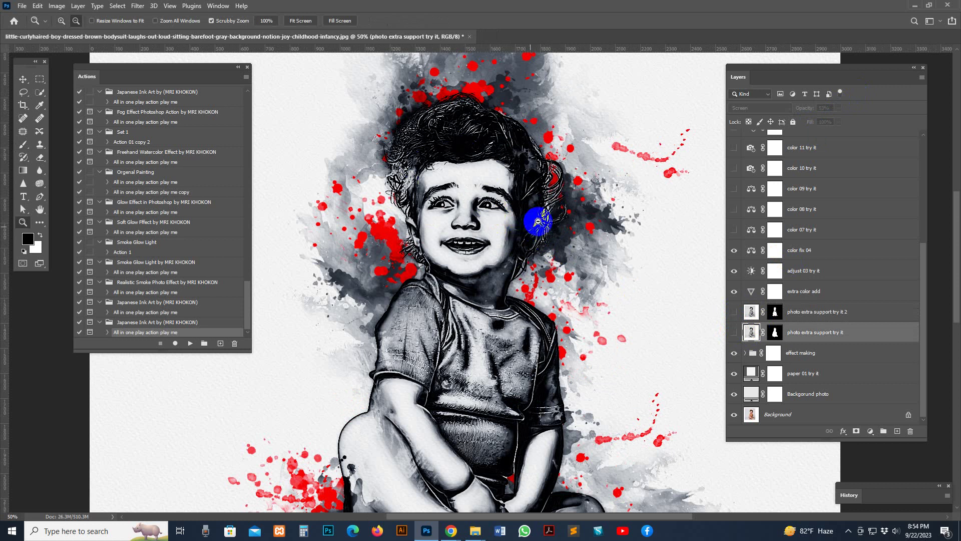
left_click(537, 221, "alt")
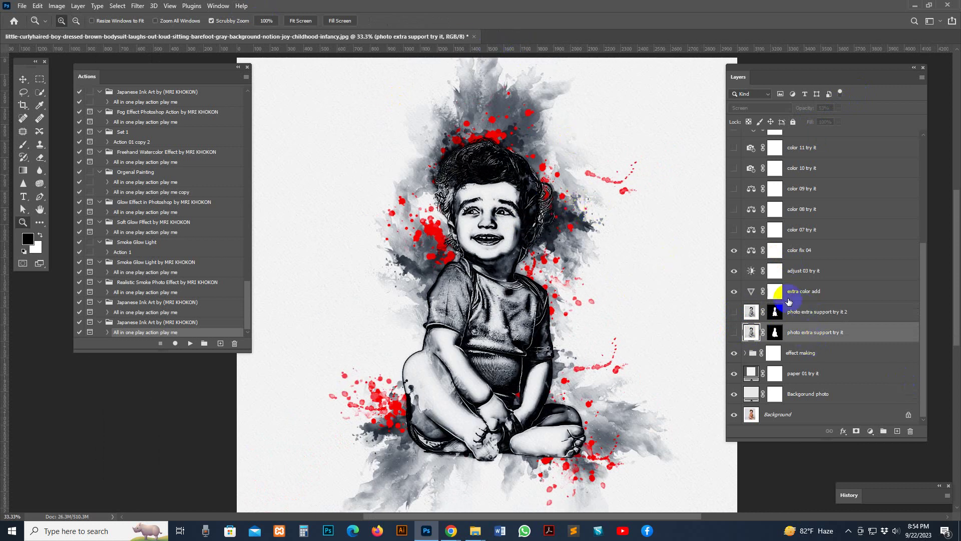
Step: Toggle the color 10, color 09 and color 12 try it layers to compare their colour effects on the ink art
scroll(820, 254, "up", 2)
left_click(740, 255)
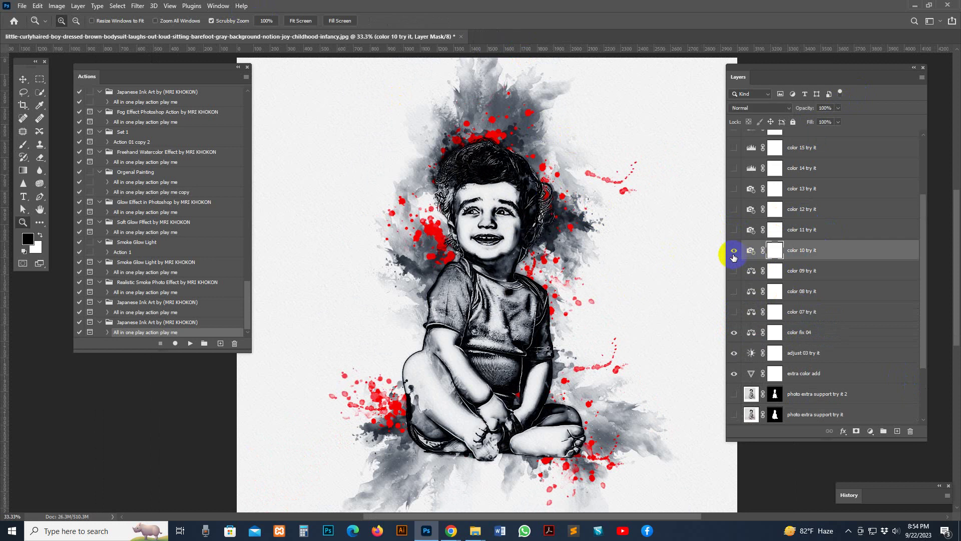
left_click(733, 253)
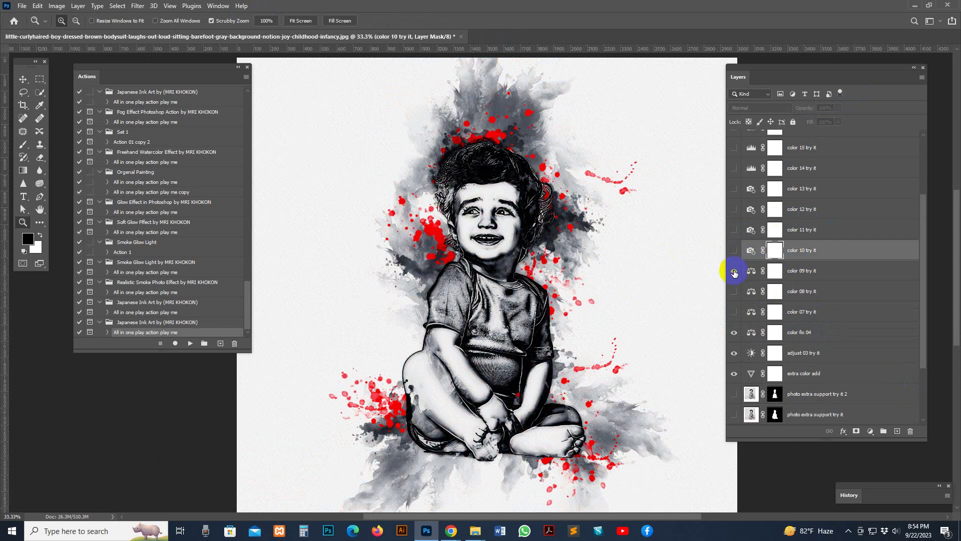
left_click(734, 271)
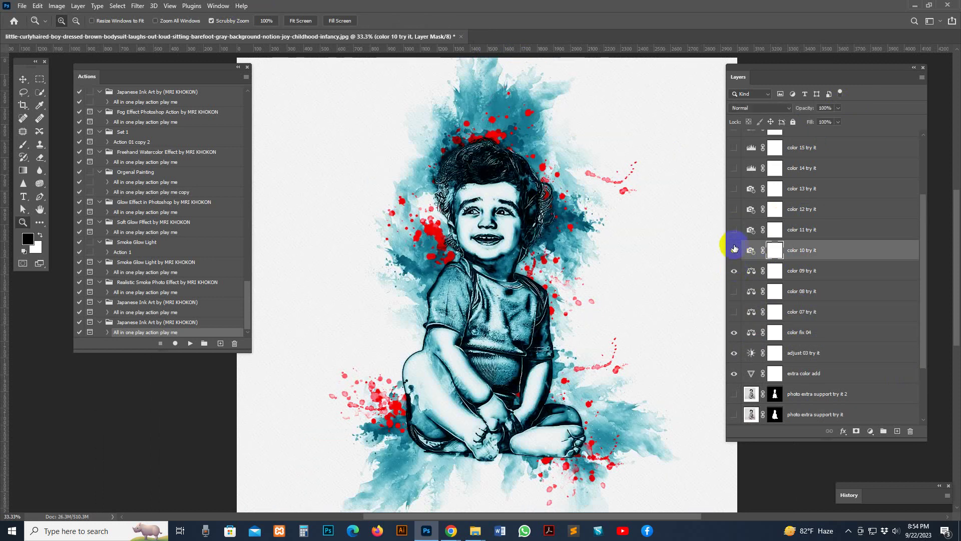
left_click(734, 248)
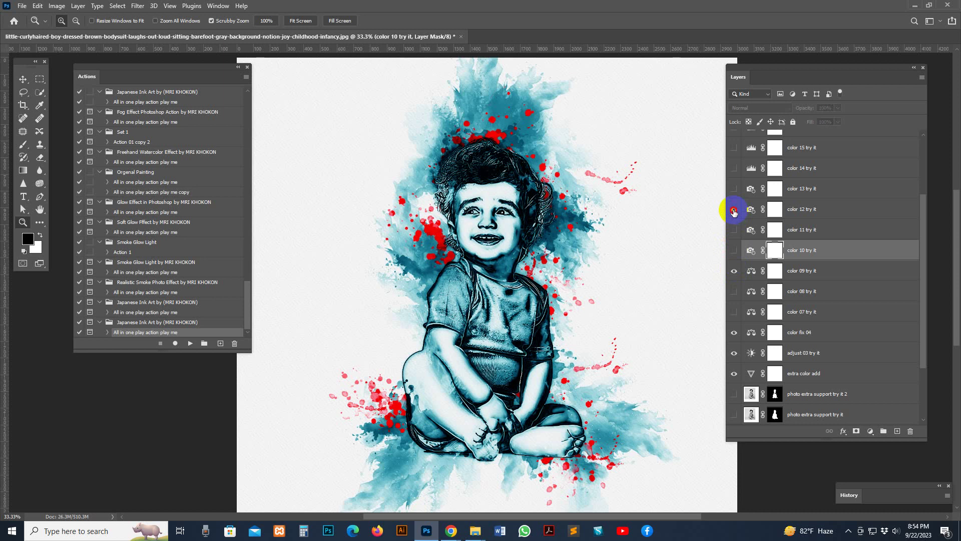
left_click(733, 211)
left_click(738, 273)
Step: Show the color 14 try it layer and lighten the midtones of its Levels adjustment
left_click(749, 170)
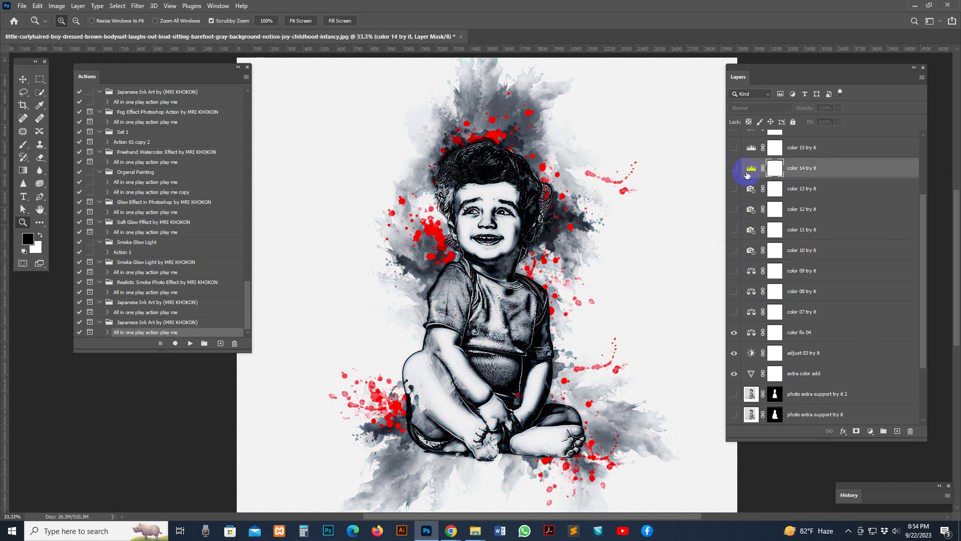
double_click(750, 169)
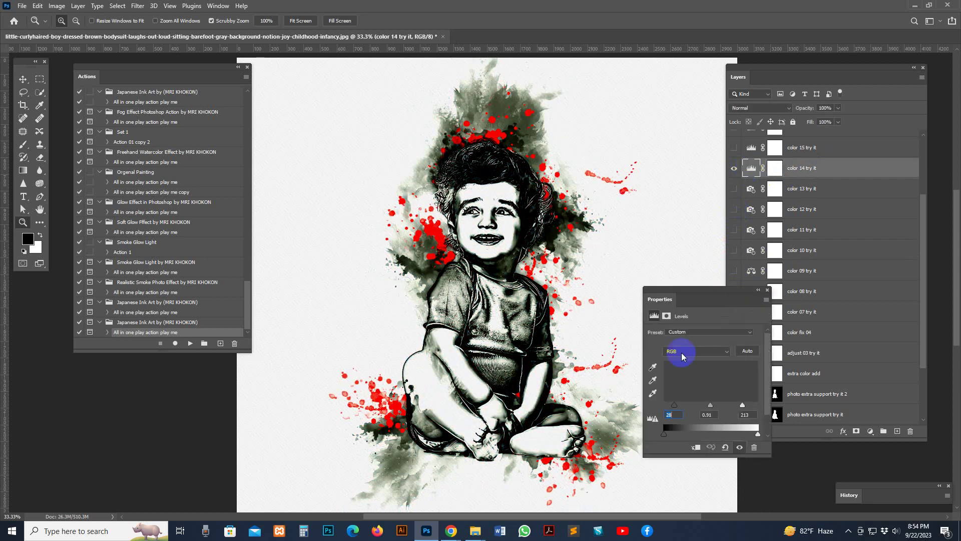
mouse_move(708, 405)
left_mouse_down()
mouse_move(680, 406)
mouse_move(731, 399)
mouse_move(685, 415)
mouse_move(690, 407)
left_mouse_up()
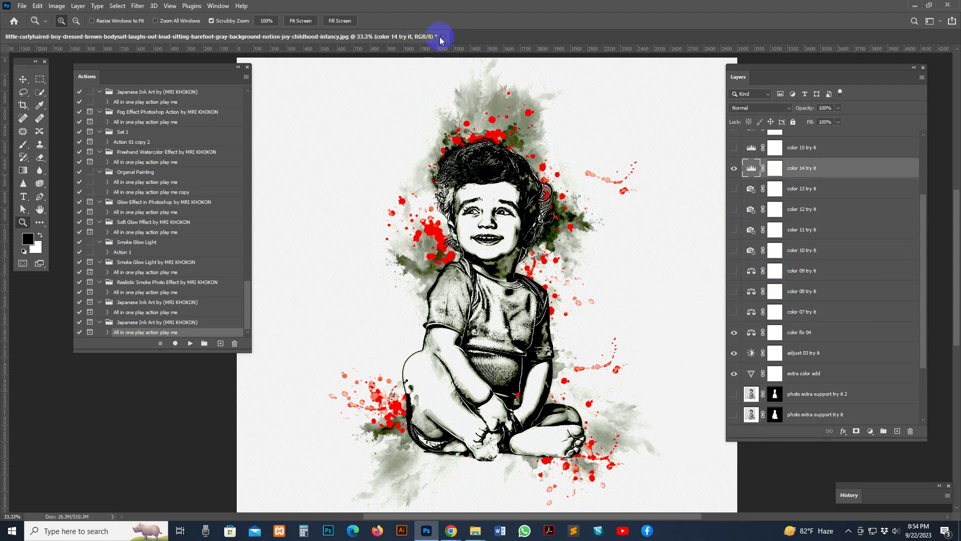
Step: Close the boy document and open the retro-glamour-fashion-hairstyle image from the Japanese Ink Art folder in Photoshop
left_click(441, 38)
left_click(501, 197)
mouse_move(475, 530)
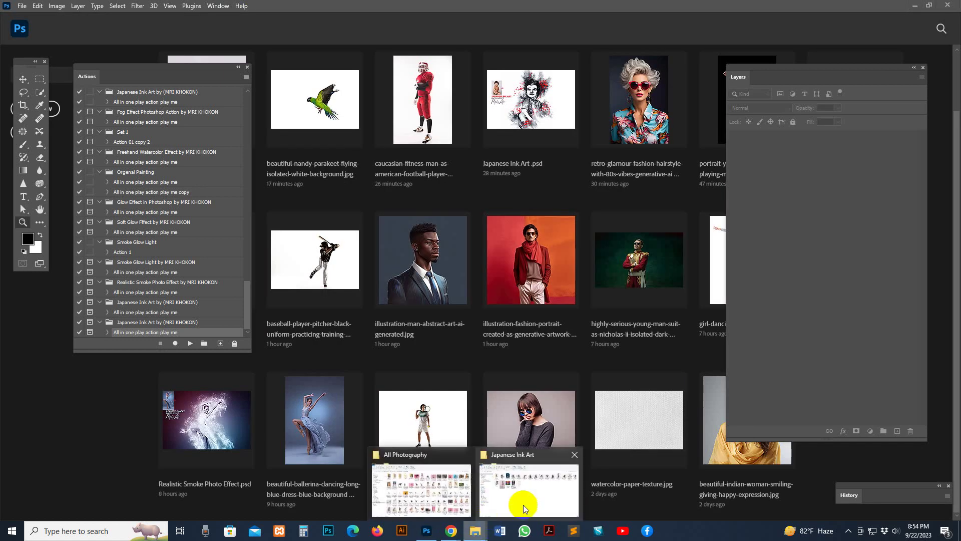
left_click(524, 504)
left_click(350, 202)
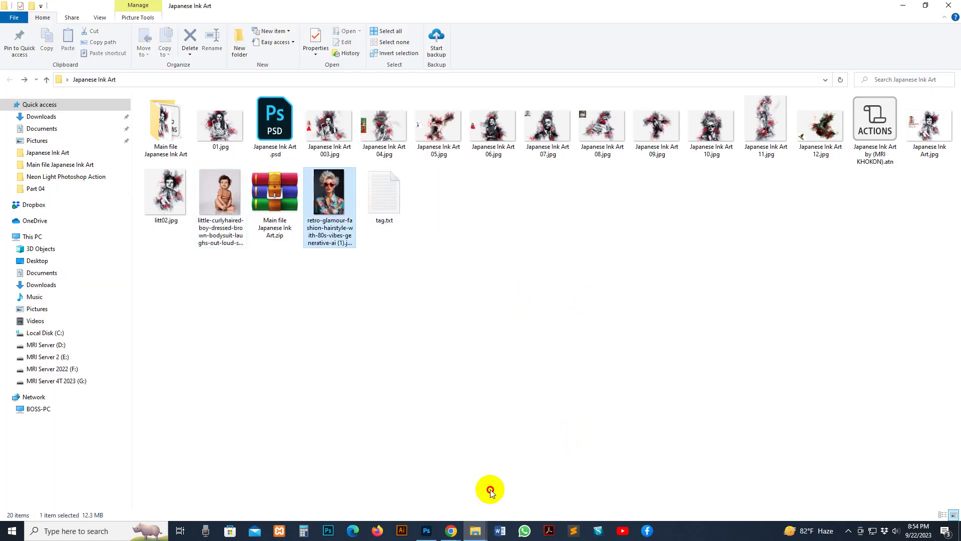
left_click_drag(490, 492, 485, 62)
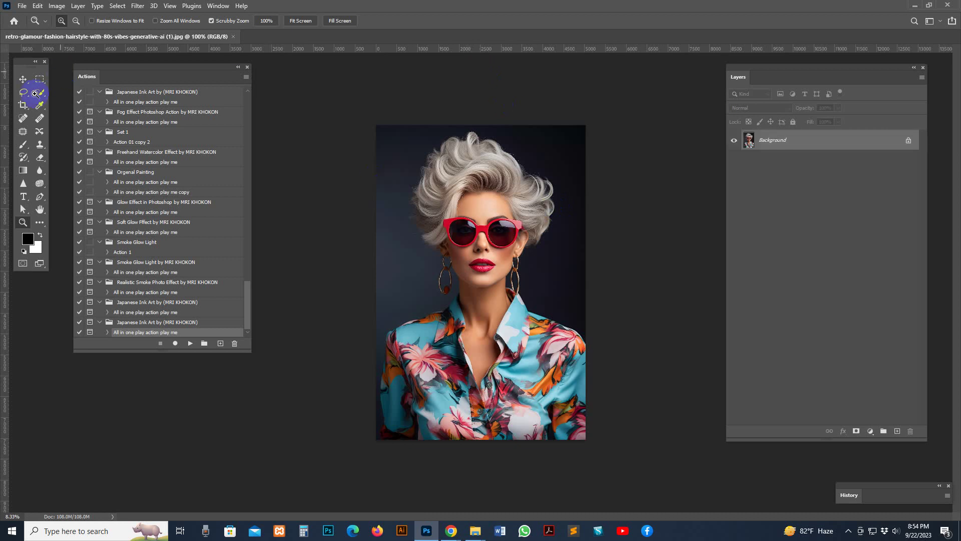
Step: Extend the canvas with the Crop tool to about 11320 × 10524 px, adding white space around the woman's photo on all sides
left_click(23, 105)
left_click_drag(478, 125, 478, 105)
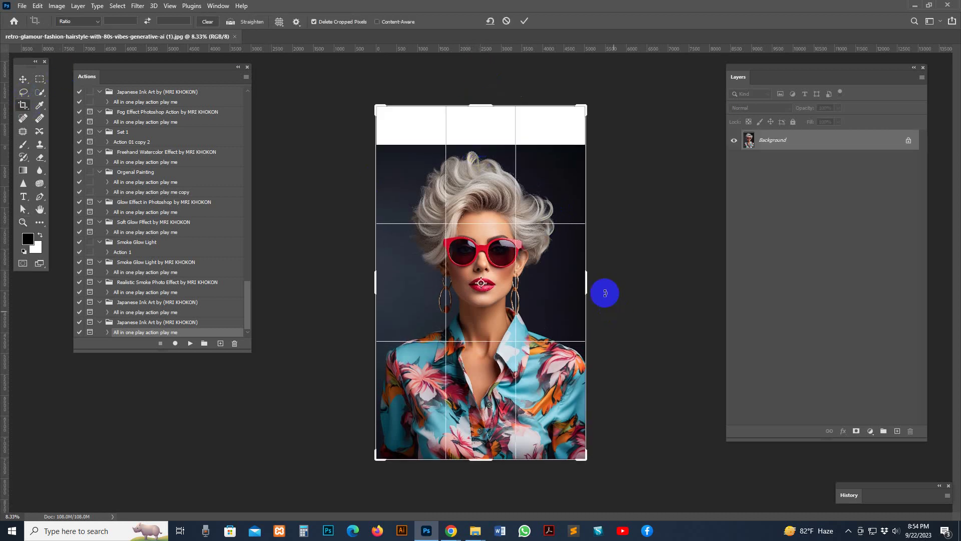
left_click_drag(587, 285, 256, 287)
left_click_drag(480, 106, 480, 89)
left_click_drag(478, 477, 482, 502)
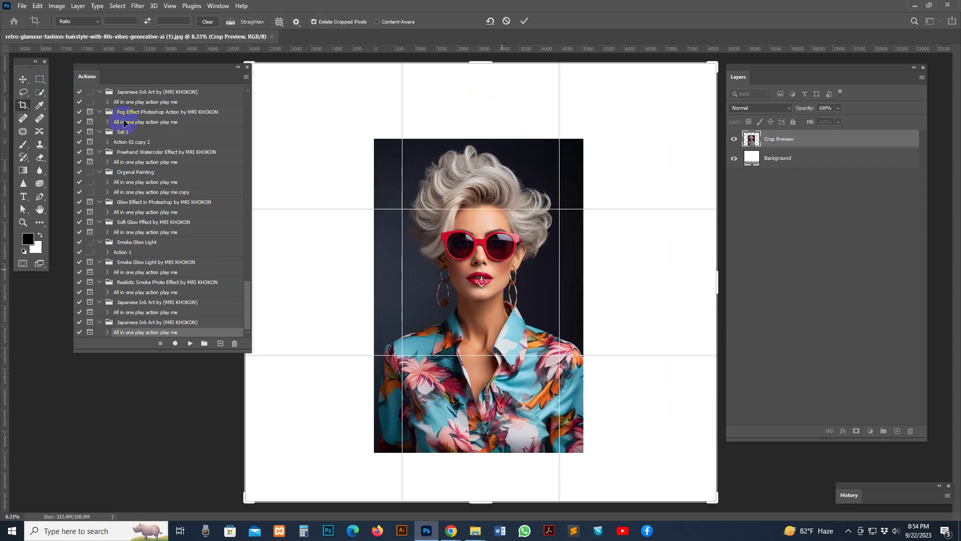
left_click(22, 79)
Step: Resize the whole image to 3000 pixels wide, keeping its proportions
left_click(39, 93)
left_click(57, 6)
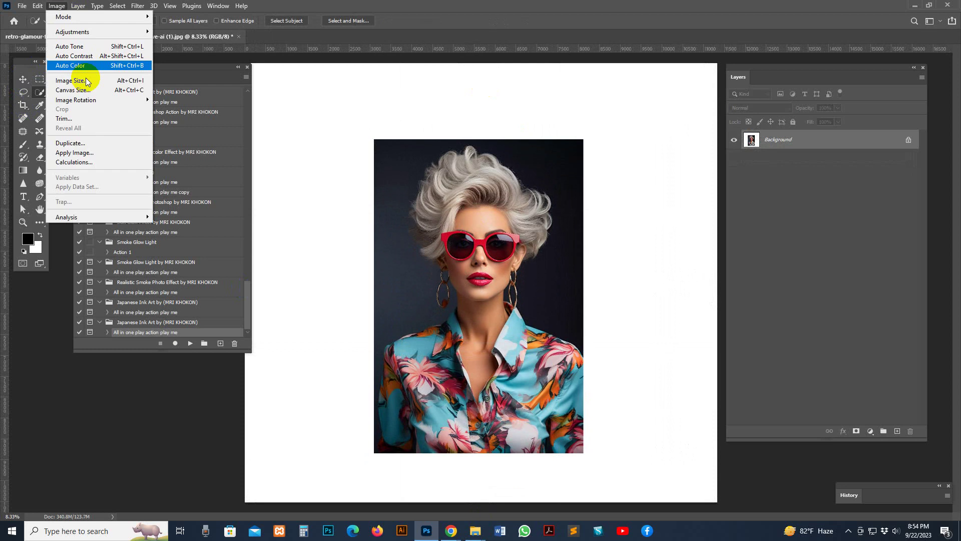
left_click(70, 79)
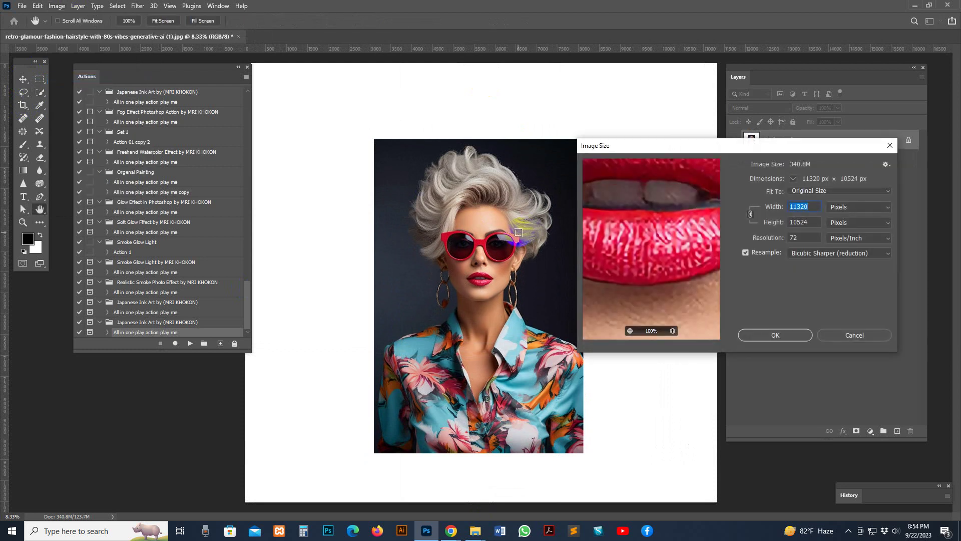
type("3000")
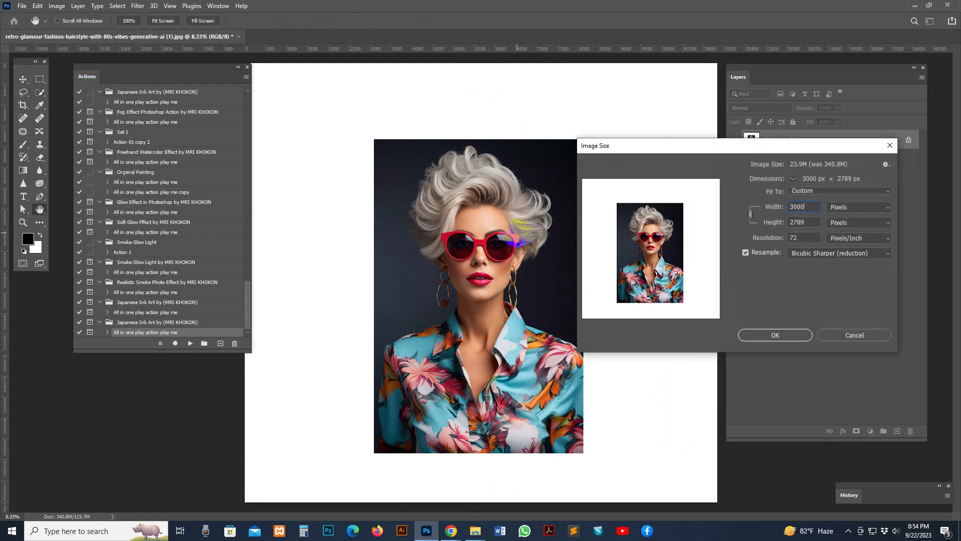
key("Return")
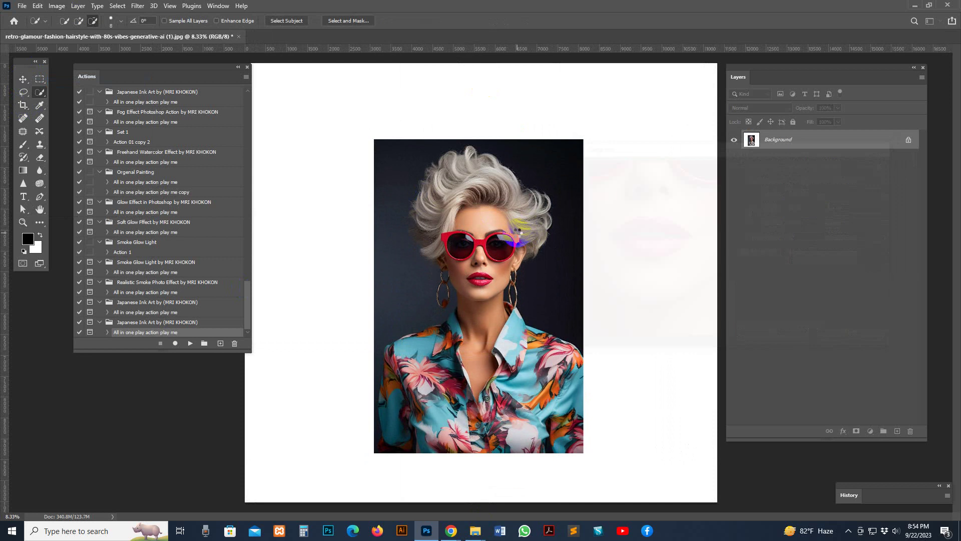
key("ctrl+plus")
key("ctrl+plus")
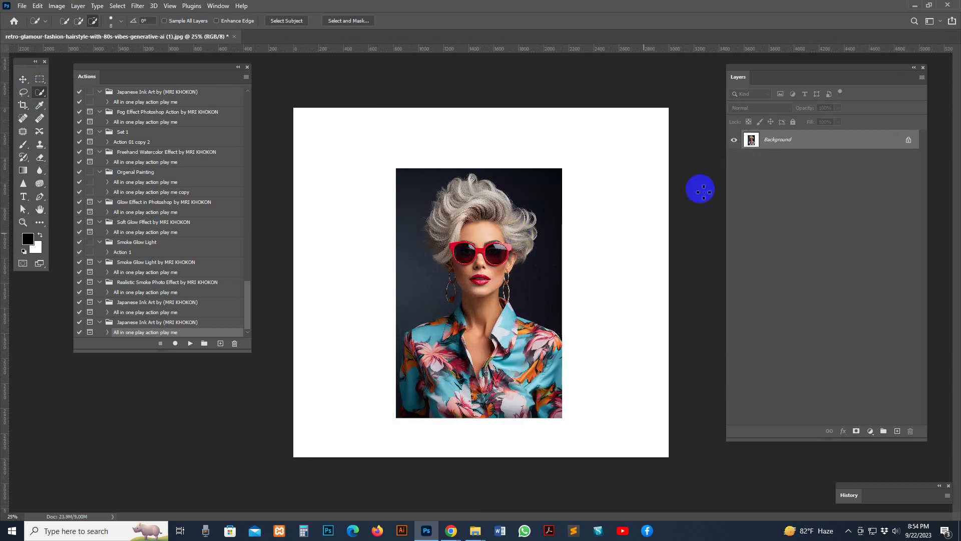
Step: Select the woman as the subject and add a new layer named brush above the Background
left_click_drag(727, 441, 763, 423)
left_click(298, 23)
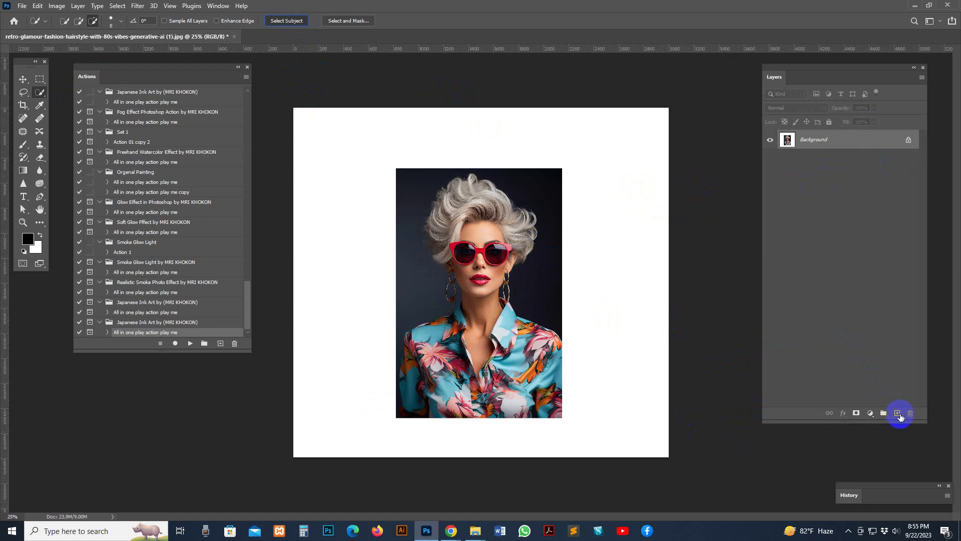
left_click(897, 414)
double_click(839, 148)
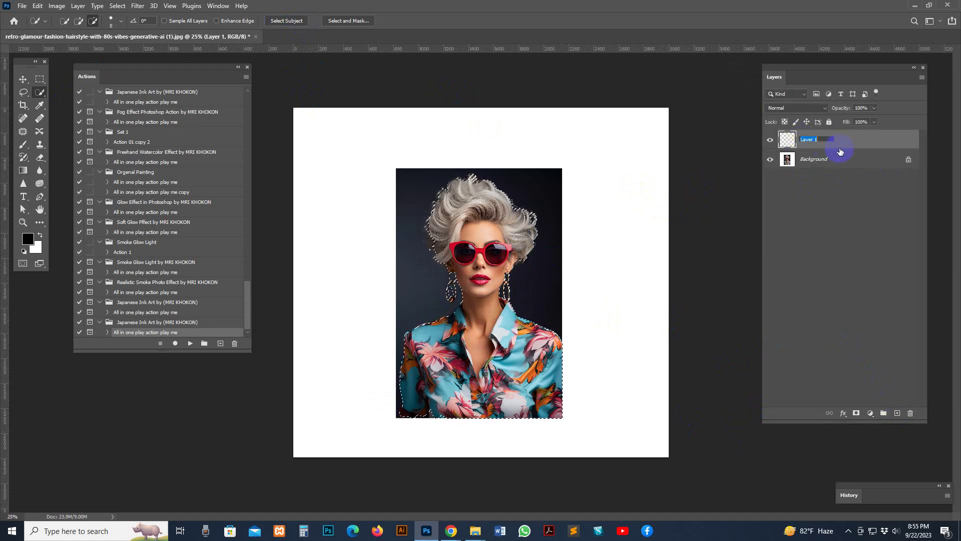
type("brush")
key("Return")
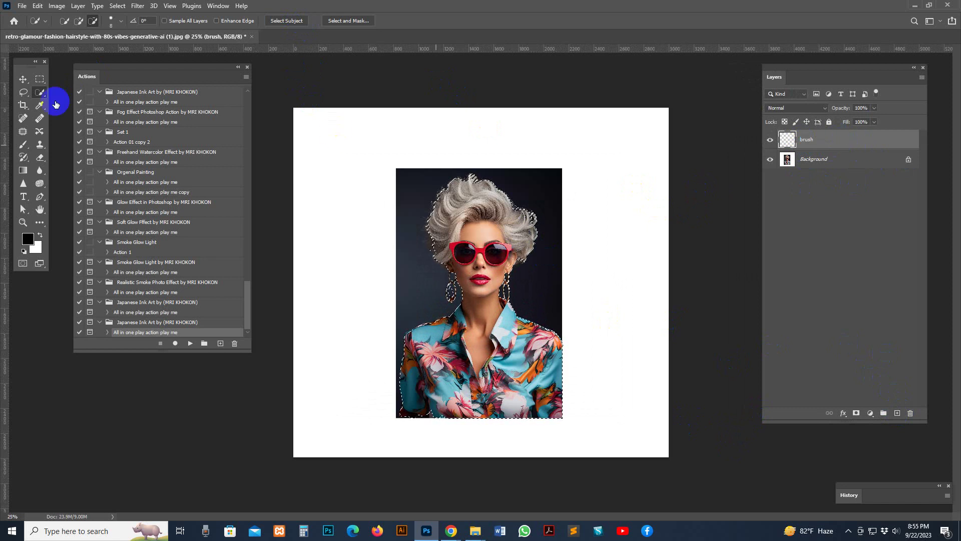
Step: Set the foreground colour to bright red and get the soft round brush with 0% hardness ready for painting
key("i")
left_click(27, 239)
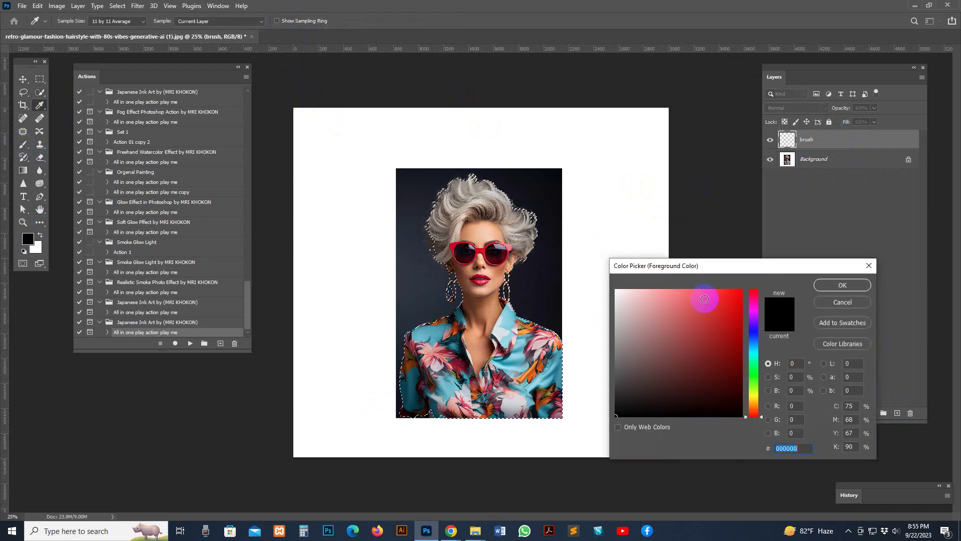
left_click(705, 299)
left_click(843, 285)
key("b")
left_click(71, 21)
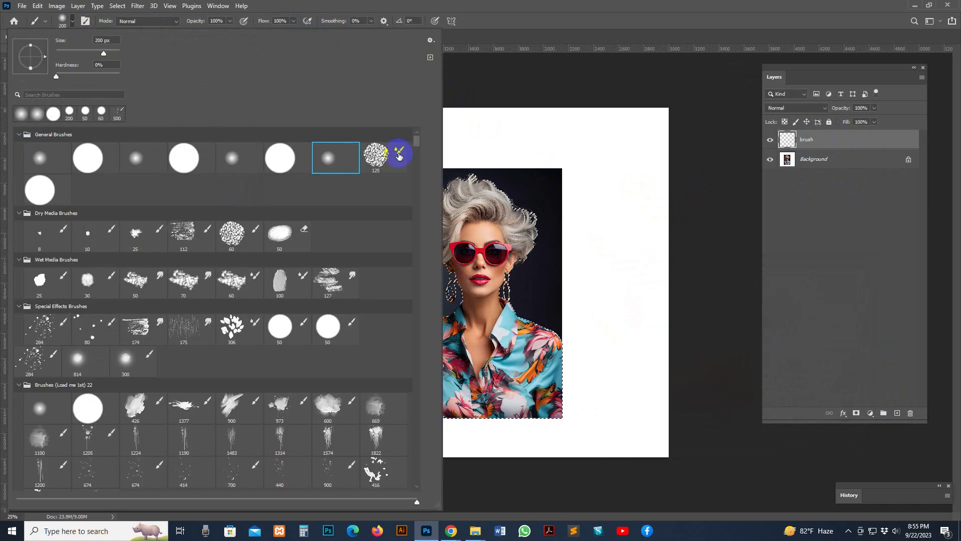
left_click(591, 8)
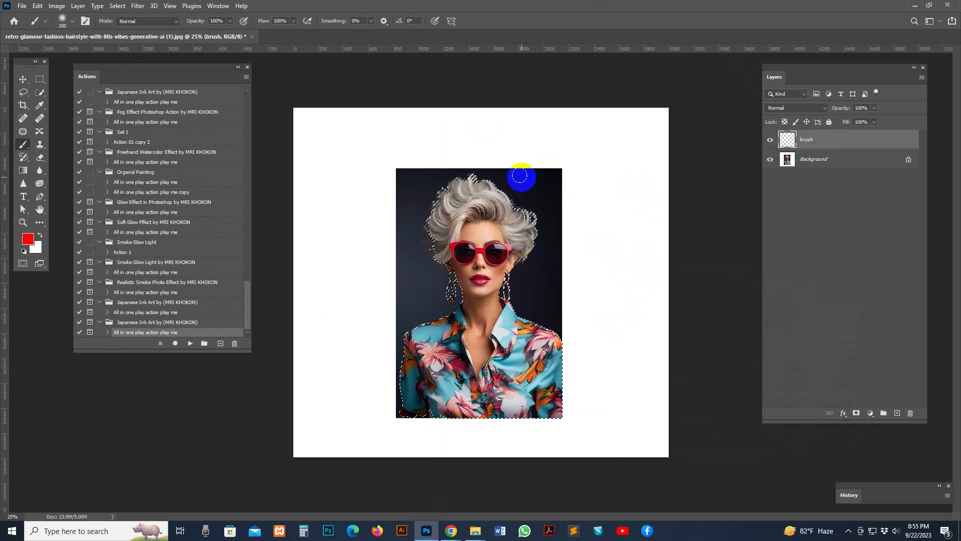
Step: Paint the woman's hair, face, neck and shoulders red on the brush layer with 500 px and 300 px brushes, and deselect her
key("bracketright")
mouse_move(489, 170)
left_mouse_down()
mouse_move(451, 200)
mouse_move(515, 203)
mouse_move(523, 215)
left_mouse_up()
left_click(66, 22)
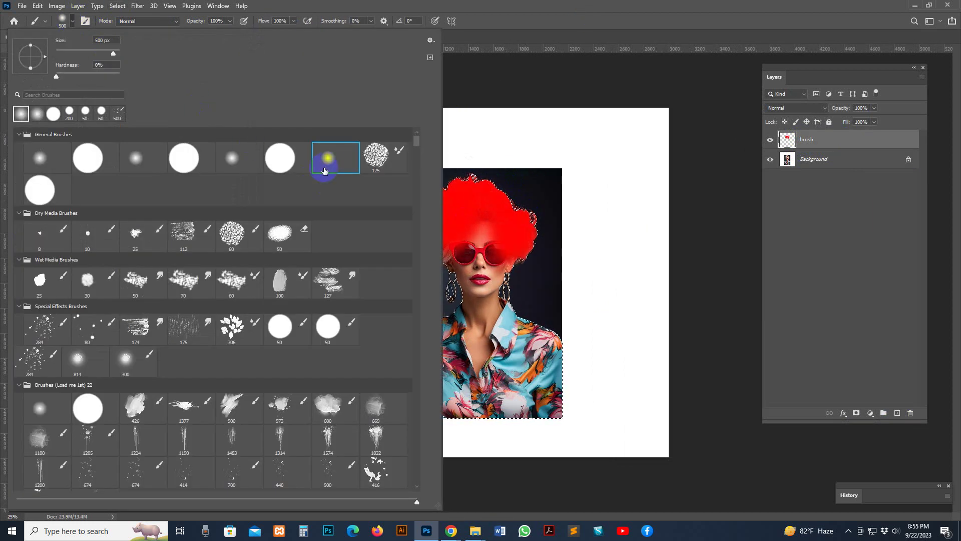
left_click(530, 185)
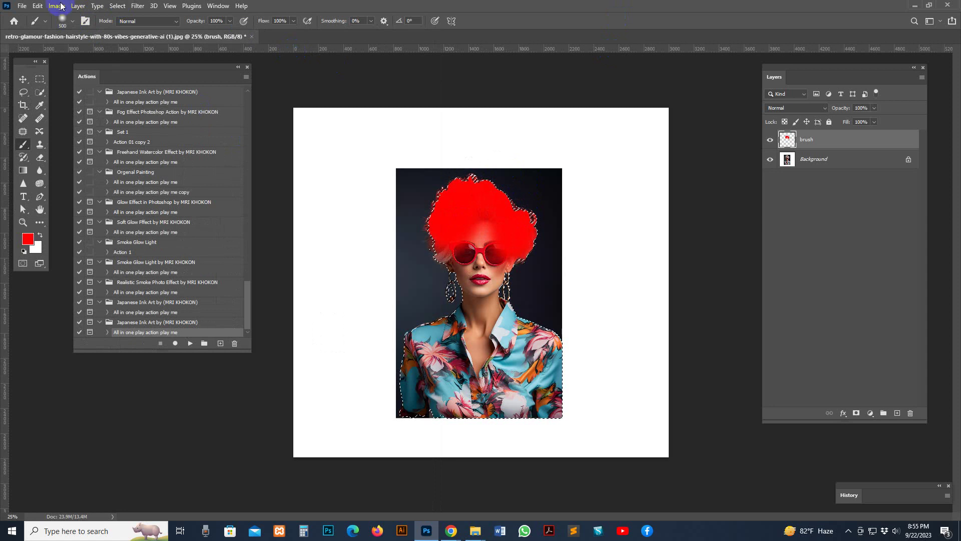
mouse_move(461, 214)
left_mouse_down()
mouse_move(503, 247)
mouse_move(492, 269)
mouse_move(456, 276)
mouse_move(439, 259)
mouse_move(490, 201)
mouse_move(492, 277)
mouse_move(450, 326)
mouse_move(503, 309)
mouse_move(483, 278)
left_mouse_up()
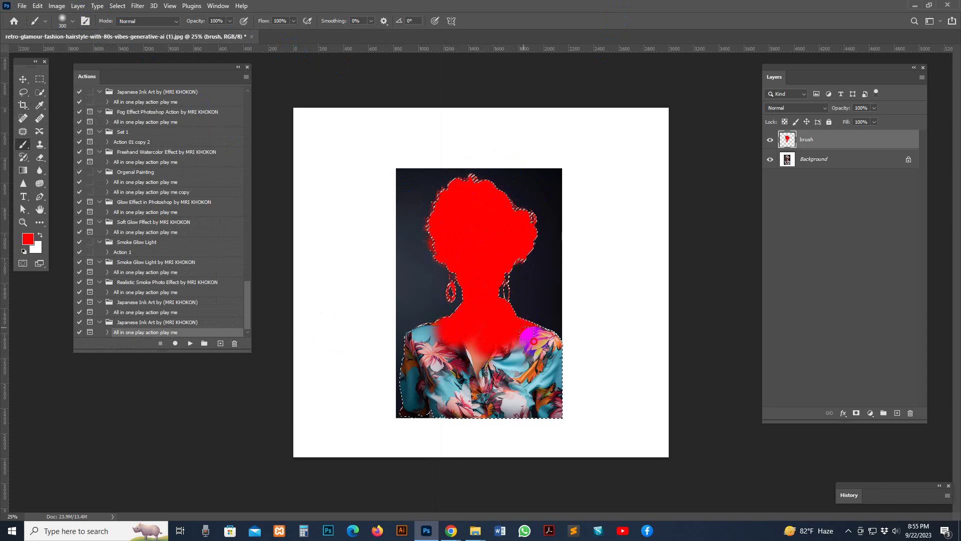
mouse_move(534, 340)
left_mouse_down()
mouse_move(489, 343)
mouse_move(476, 376)
mouse_move(450, 339)
mouse_move(432, 345)
mouse_move(423, 332)
mouse_move(426, 360)
mouse_move(520, 362)
mouse_move(530, 347)
mouse_move(459, 324)
left_mouse_up()
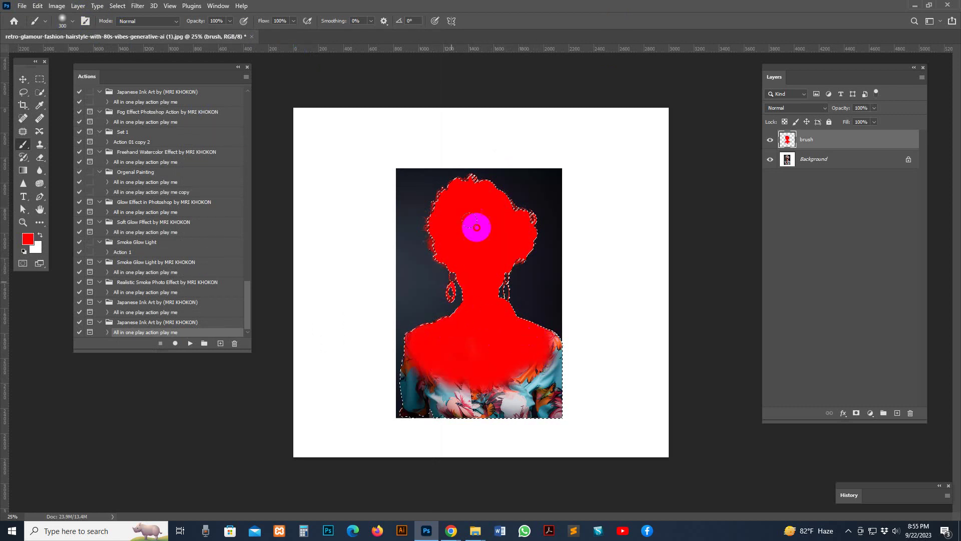
left_click(118, 6)
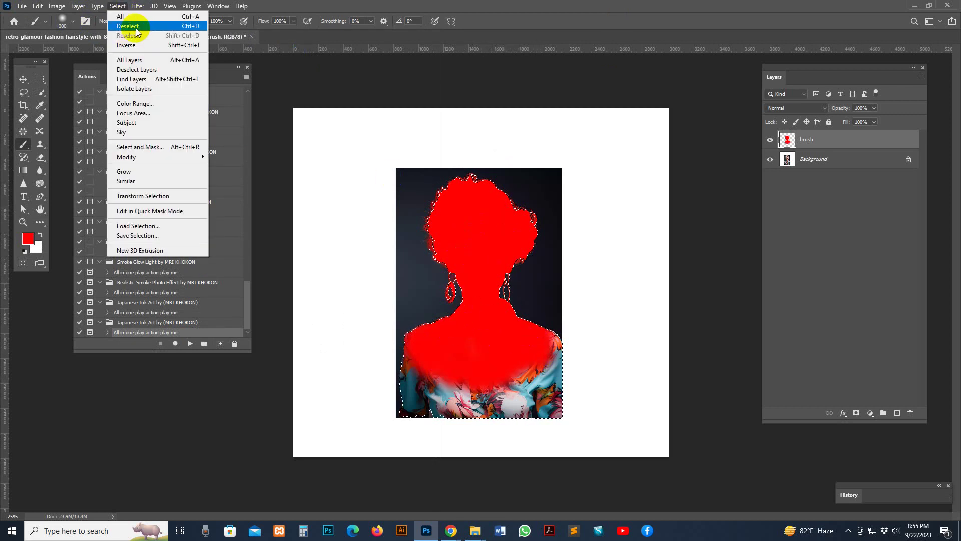
left_click(136, 31)
Step: Play the Japanese Ink Art action on the woman's photo, dismiss its closing message and inspect the ink portrait up close
left_click(23, 79)
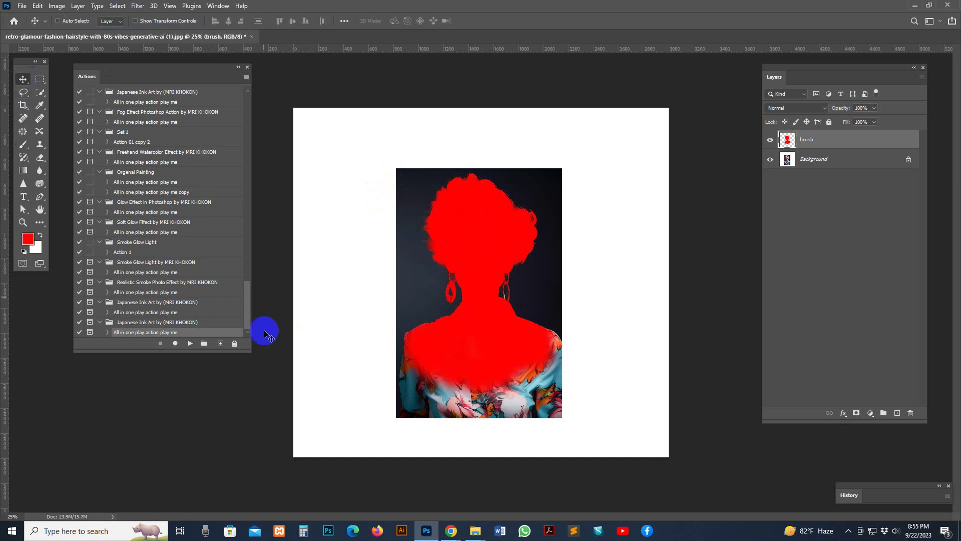
left_click(190, 342)
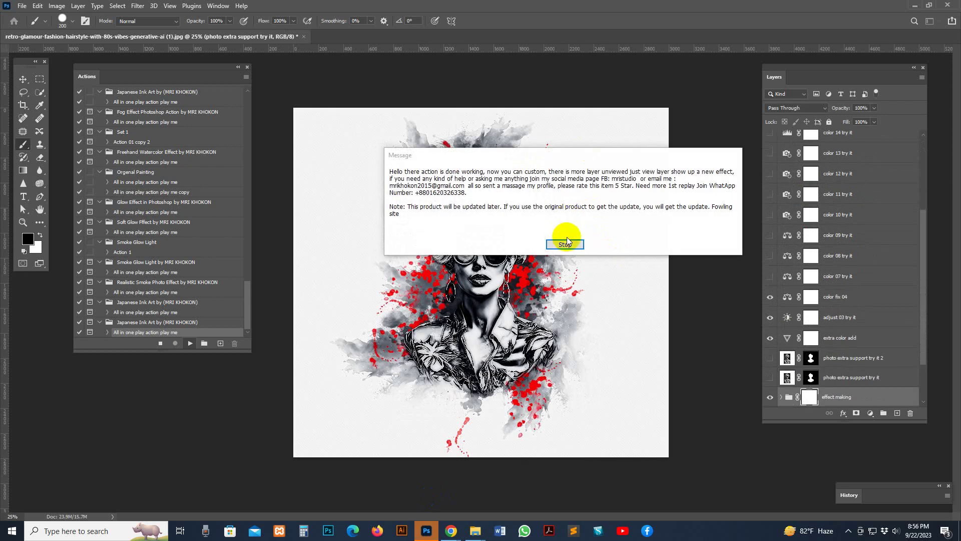
left_click(569, 243)
key("z")
left_click(498, 225)
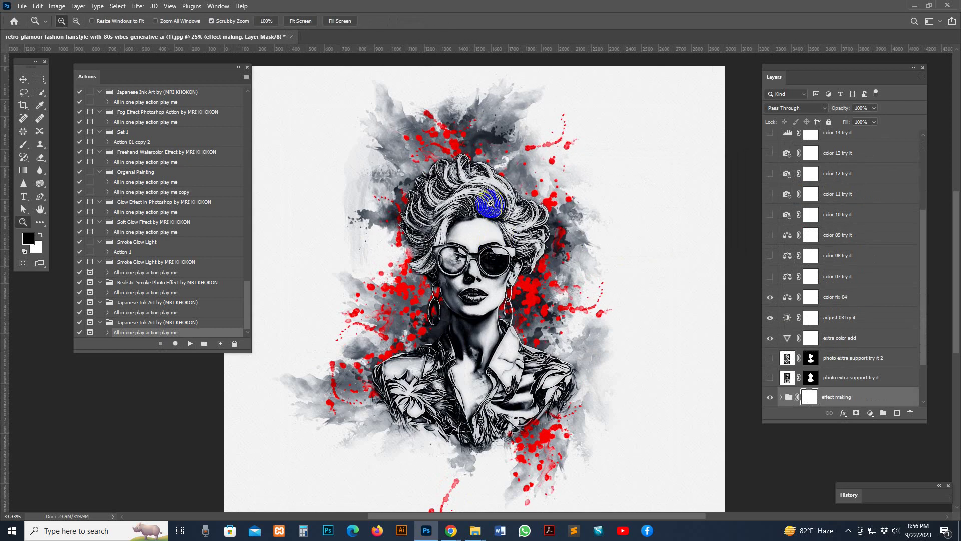
left_click(495, 210)
left_click_drag(529, 259, 536, 211)
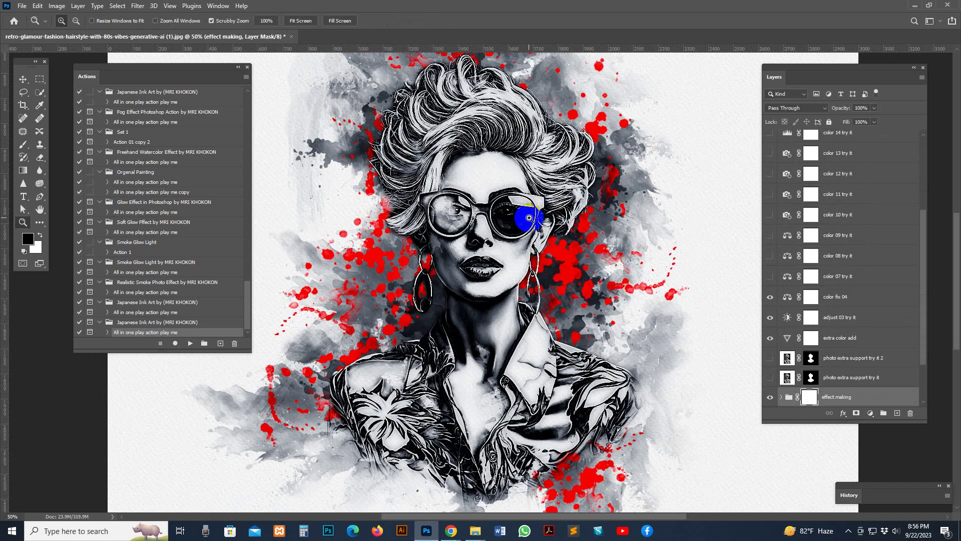
Step: Preview the portrait with the "photo extra support try it" layer shown, and hide that layer again
scroll(528, 218, "up", 2)
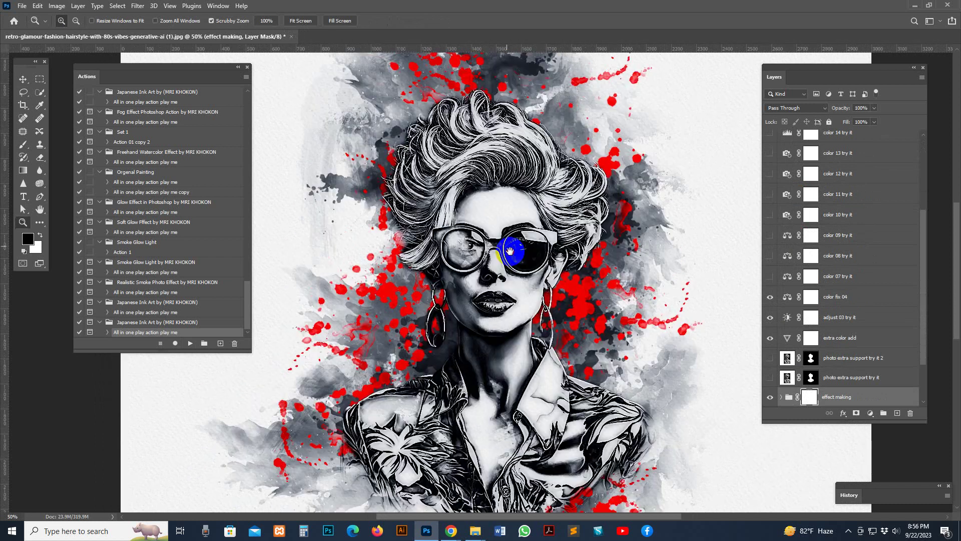
scroll(810, 299, "down", 2)
left_click(784, 318)
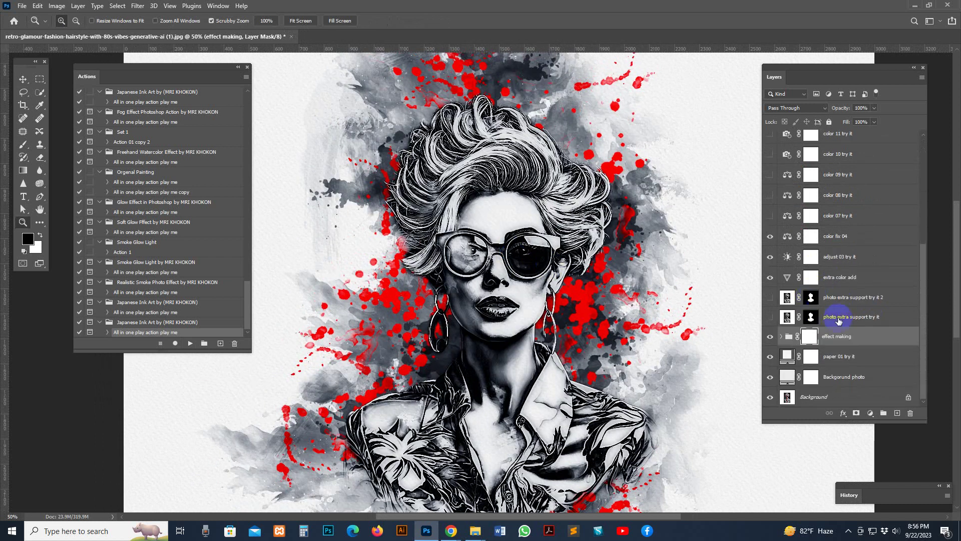
left_click(770, 317)
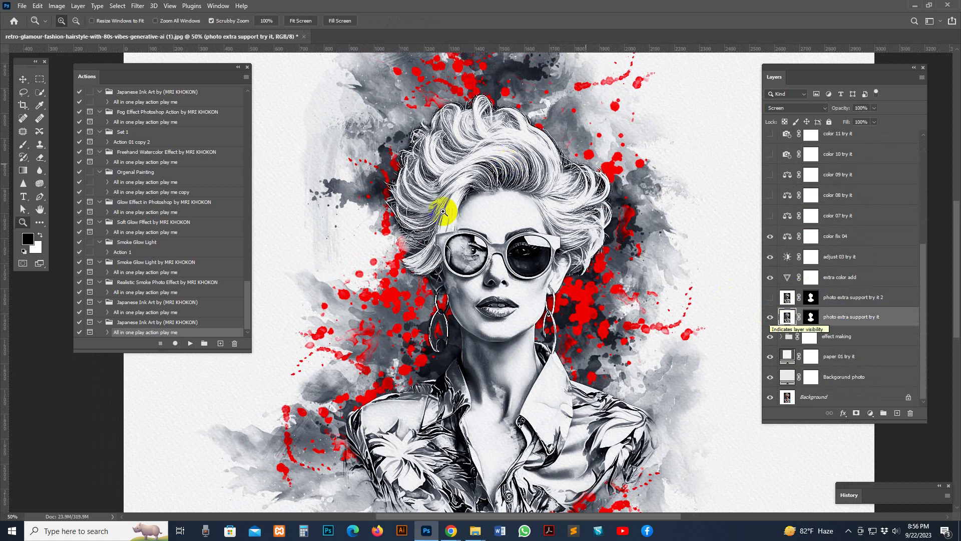
left_click(770, 317)
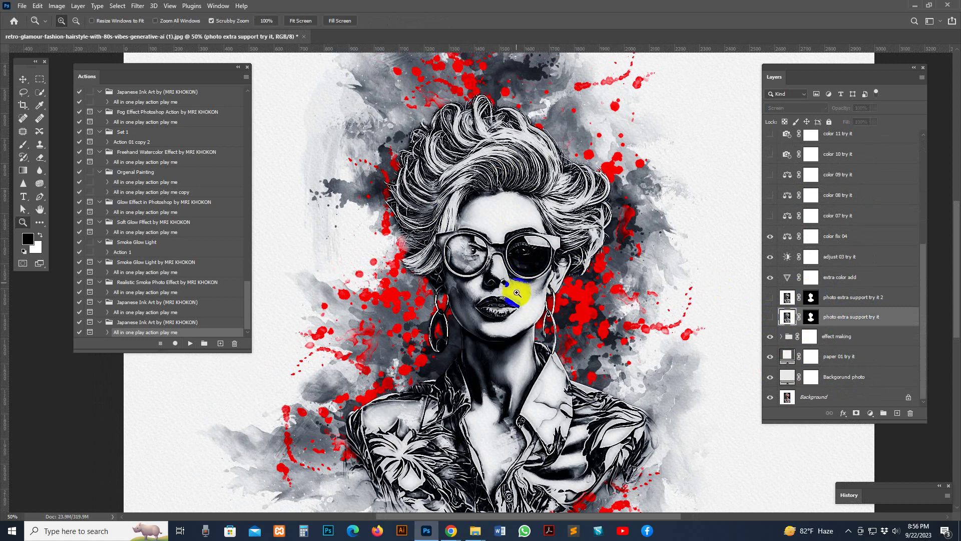
left_click_drag(562, 317, 578, 241)
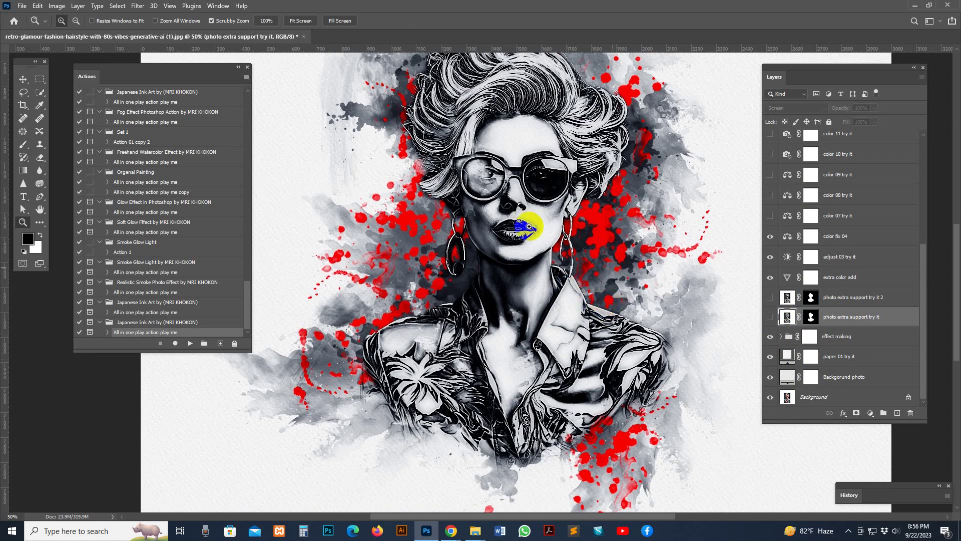
left_click(811, 299)
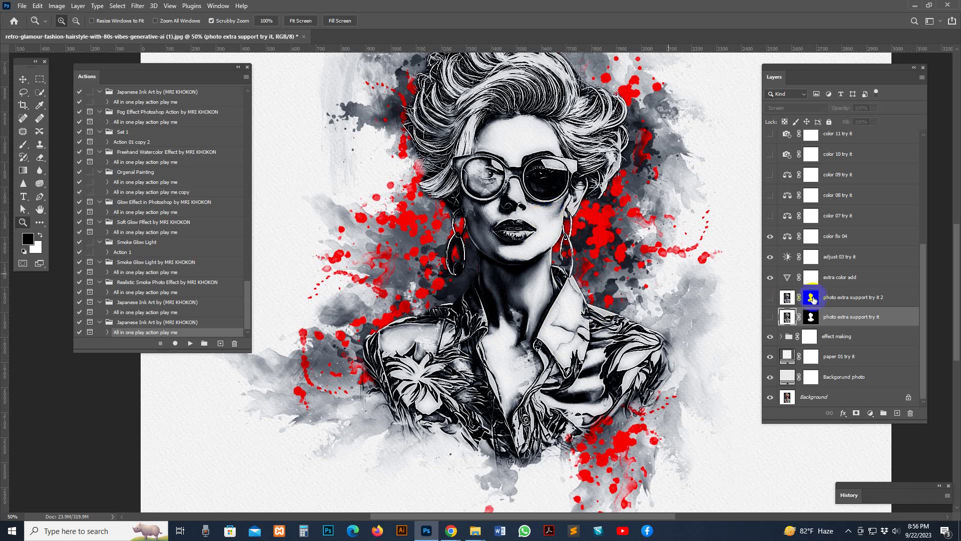
left_click(770, 318)
Step: Show the "photo extra support try it 2" layer and set its opacity to 48%
left_click(781, 299)
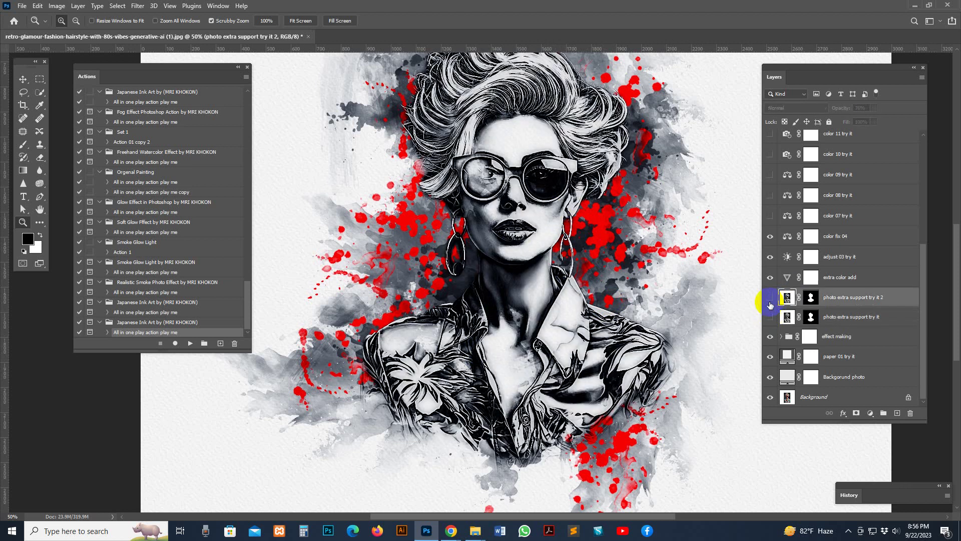
left_click(870, 110)
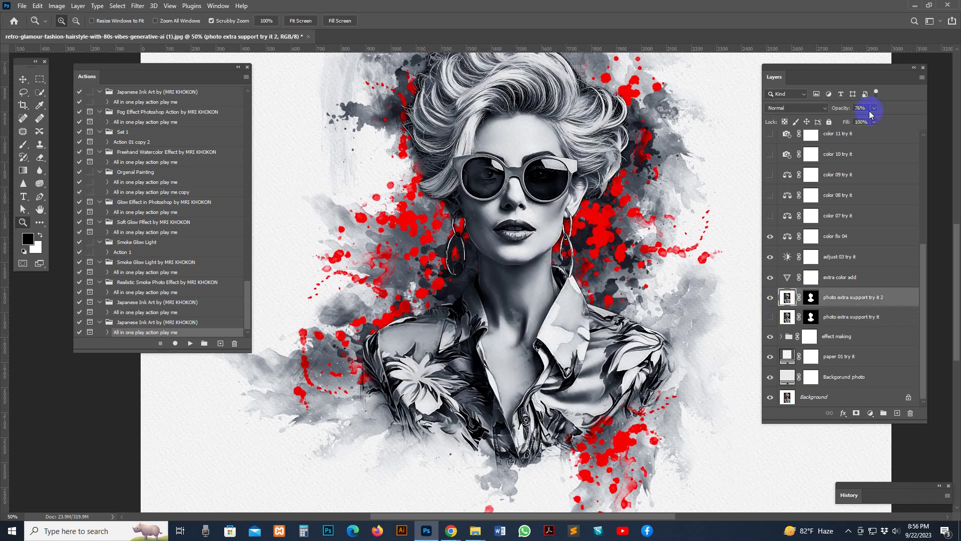
left_click(873, 109)
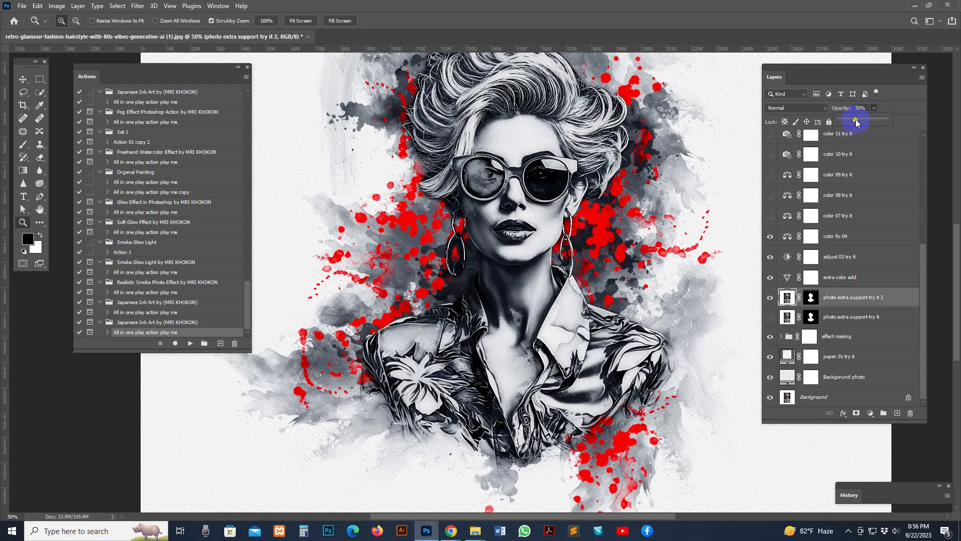
left_click_drag(855, 119, 861, 118)
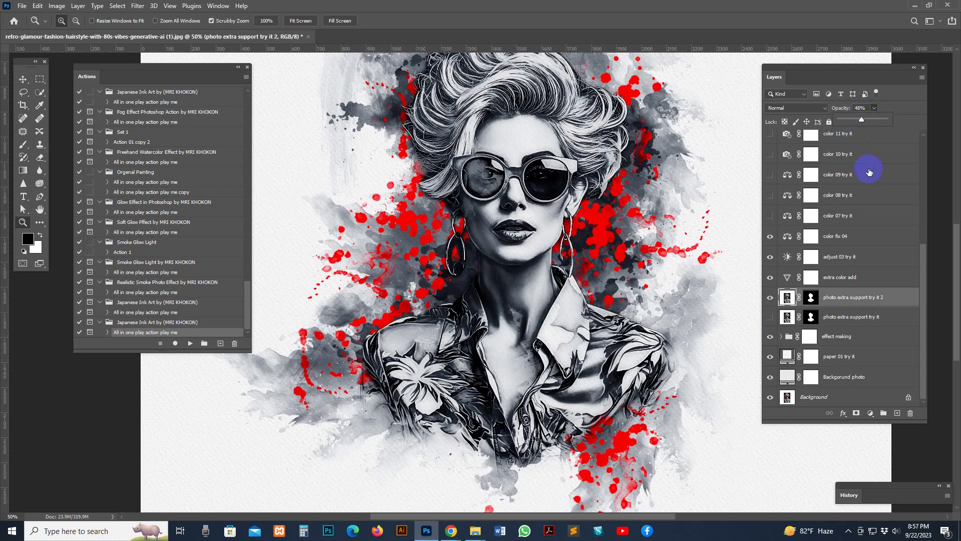
Step: Hide the "photo extra support try it 2" layer, and show and select the "photo extra support try it" layer instead
left_click(770, 297)
left_click(770, 317)
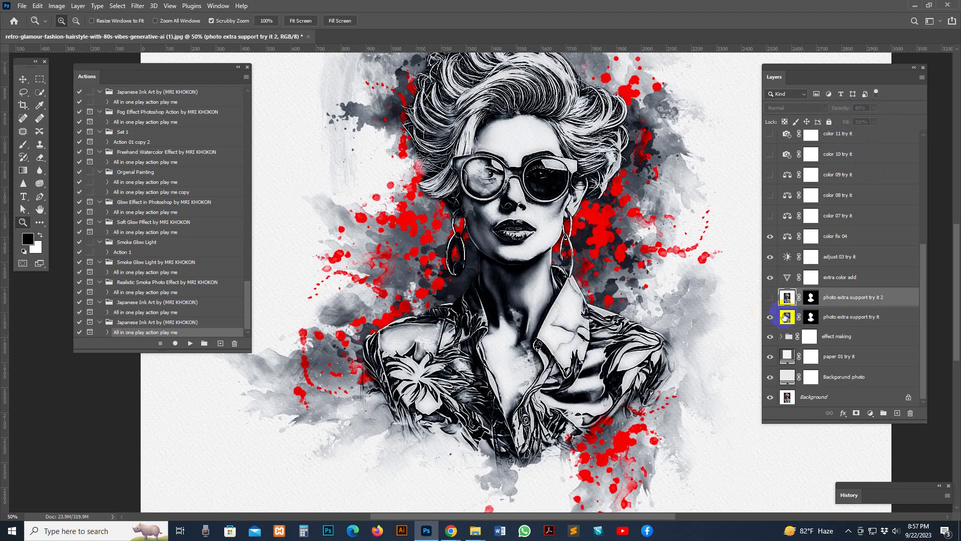
left_click(786, 317)
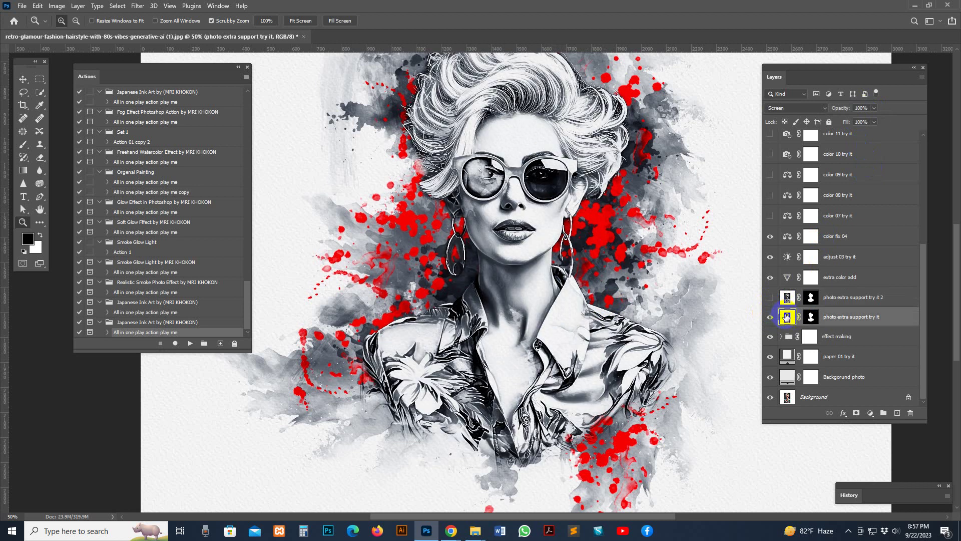